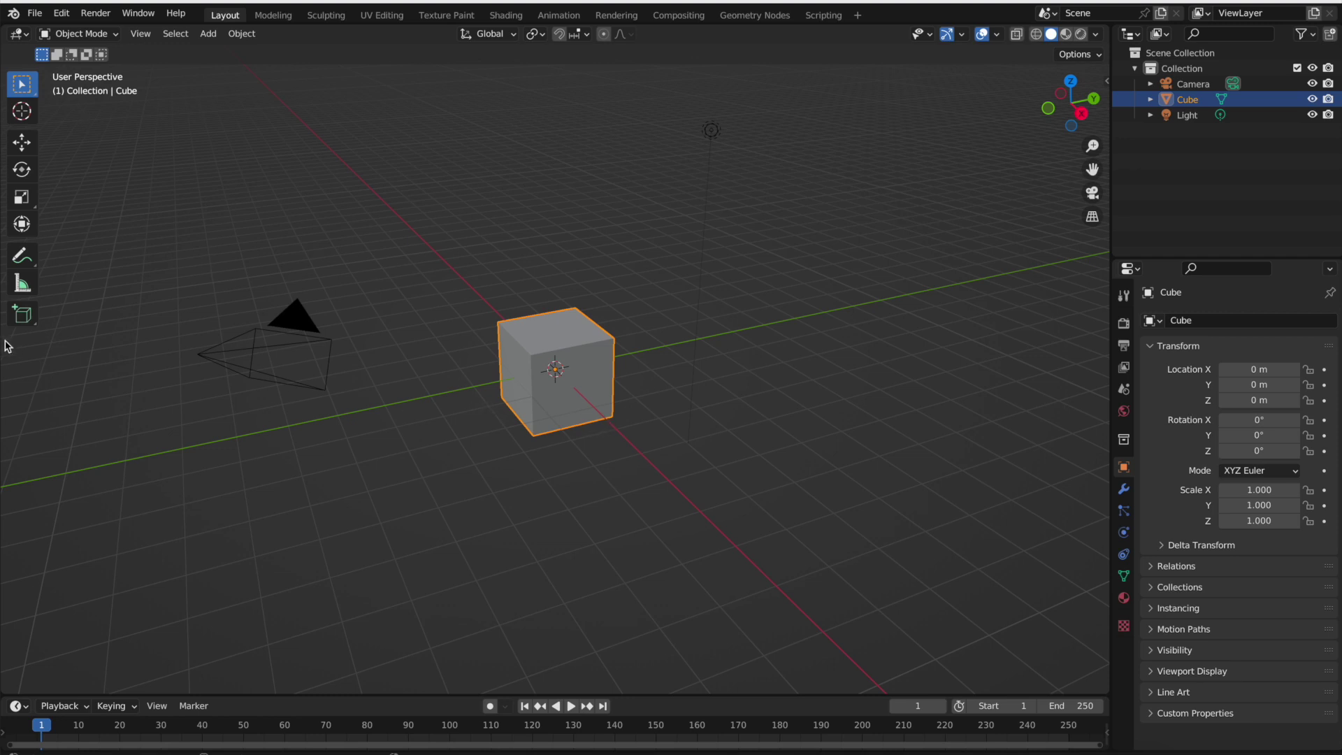
Activate the Scale tool on the default cube
{"action": "left_click", "coordinate": [22, 198]}
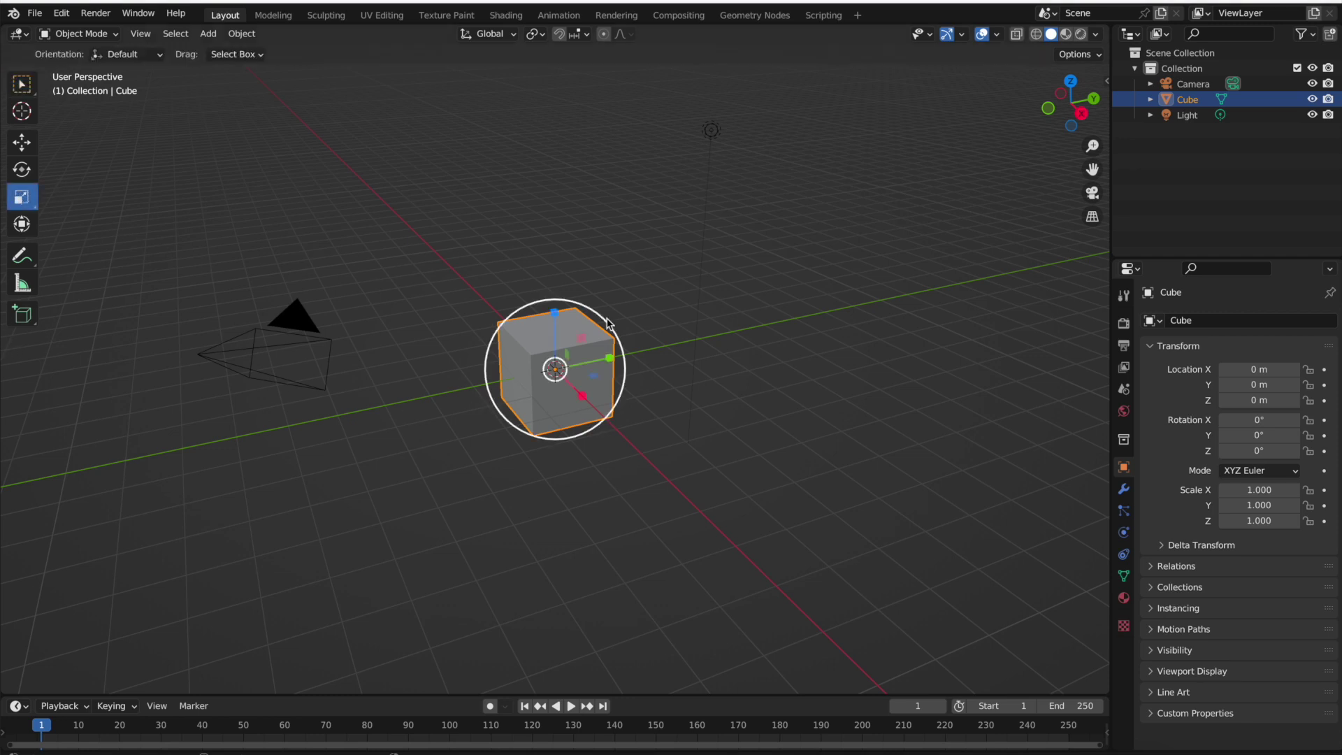
Flatten the cube to scale Y 1.284, Z 0.337 and lift it to Z 0.35844 m
{"action": "left_click_drag", "start_coordinate": [557, 317], "coordinate": [626, 355]}
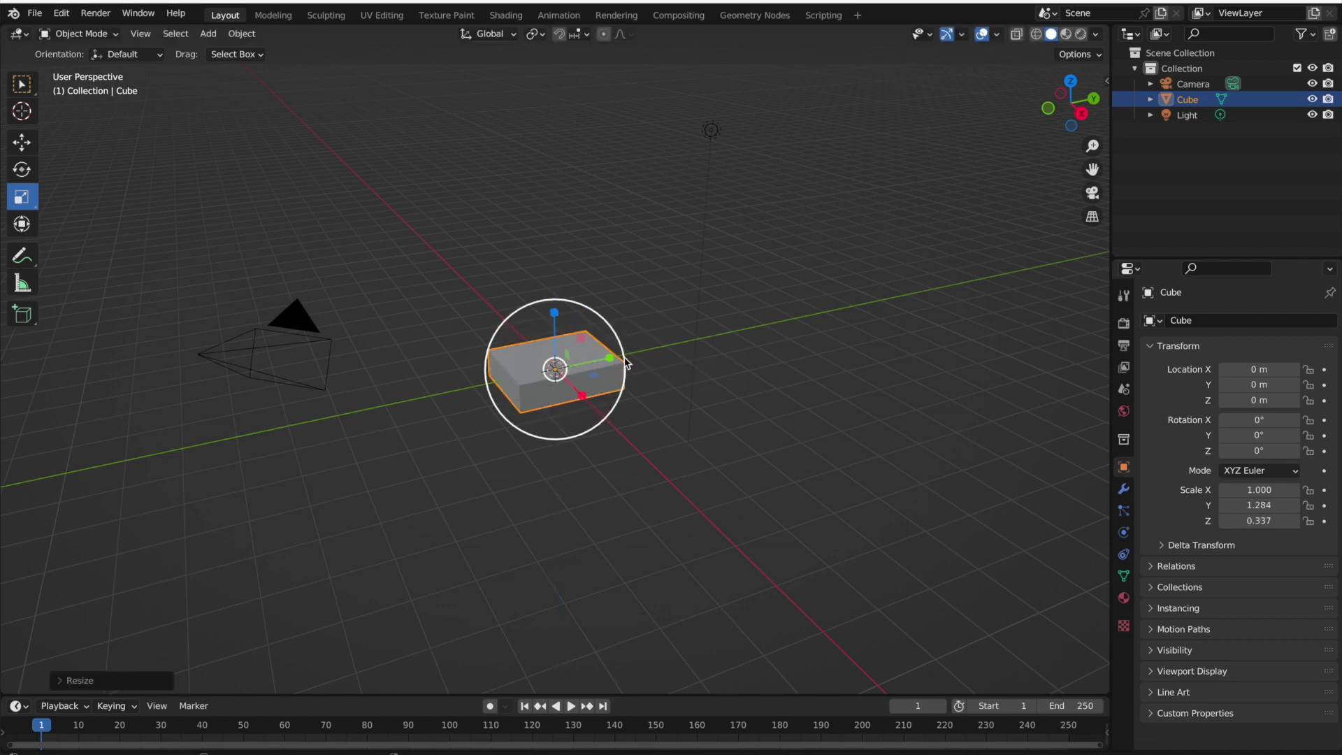
{"action": "left_click", "coordinate": [17, 145]}
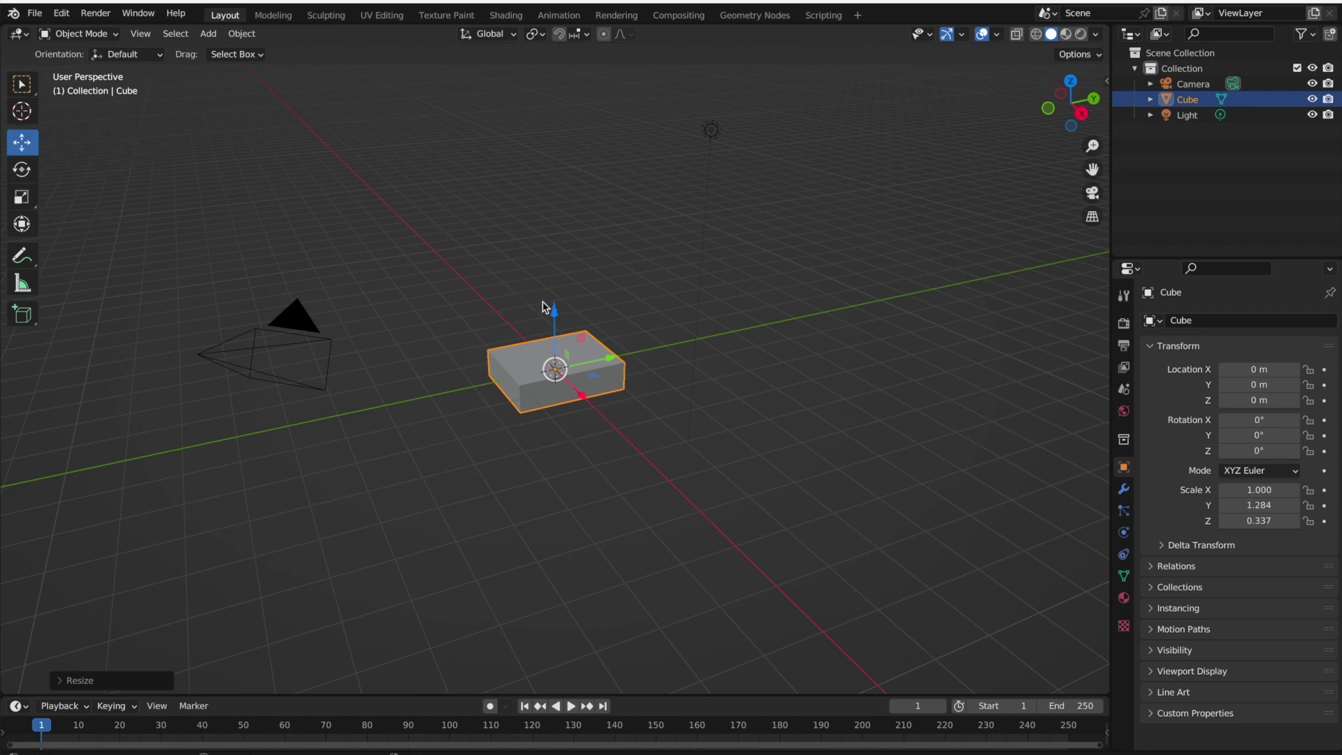
{"action": "left_click_drag", "start_coordinate": [552, 314], "coordinate": [561, 293]}
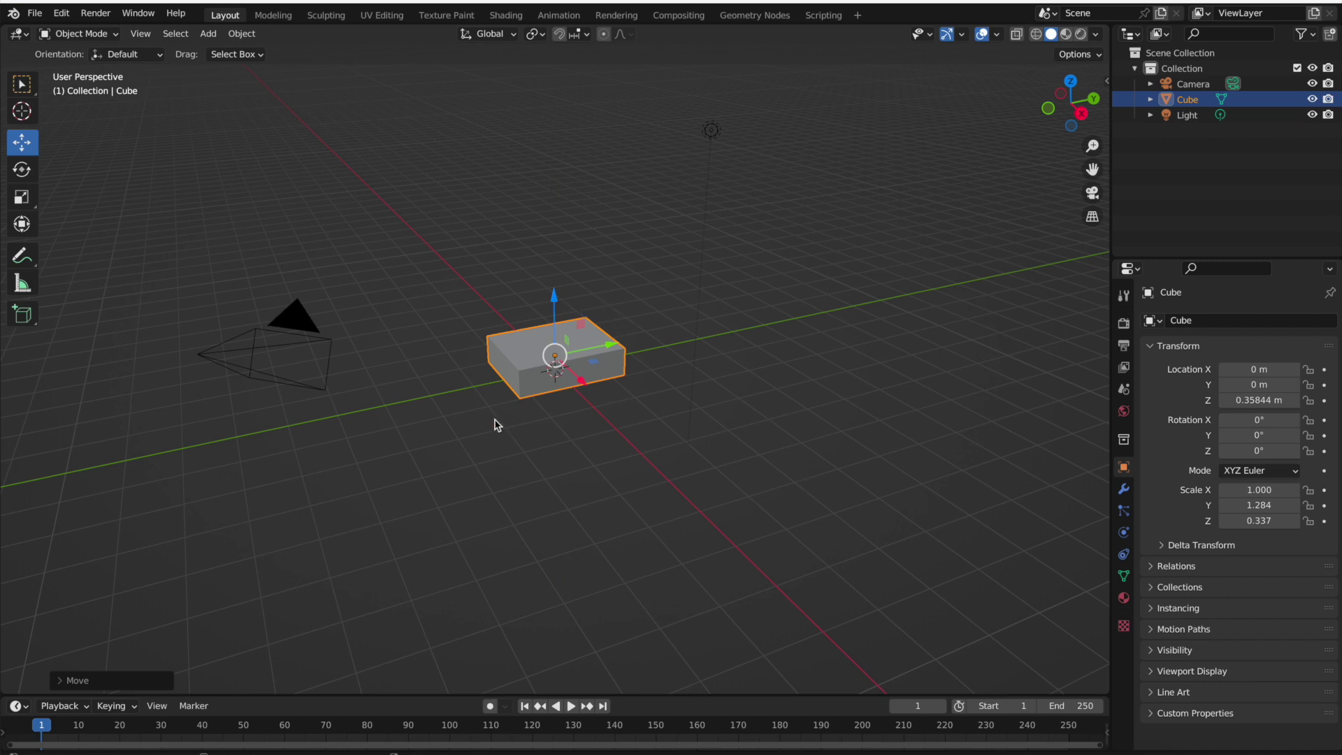
{"action": "left_click", "coordinate": [104, 36]}
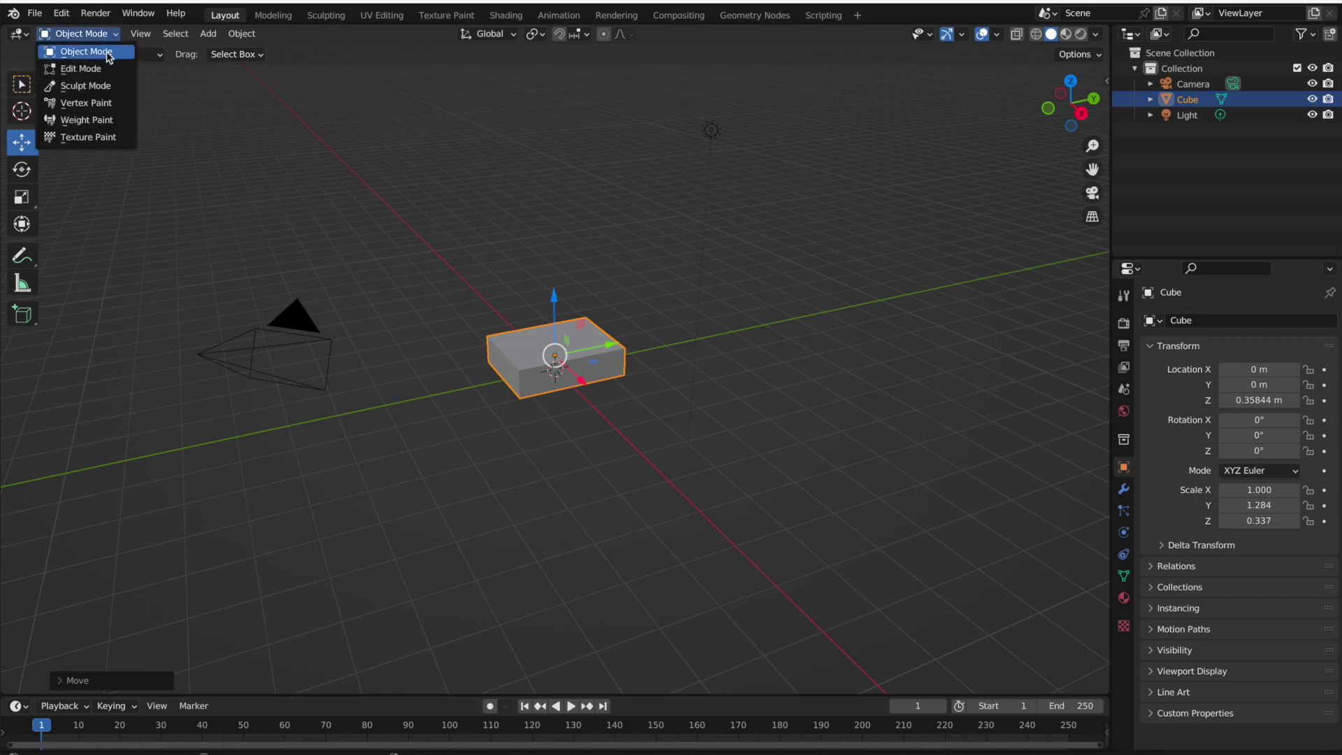
In Edit Mode, add a loop cut with 10 cuts across the slab
{"action": "left_click", "coordinate": [112, 69]}
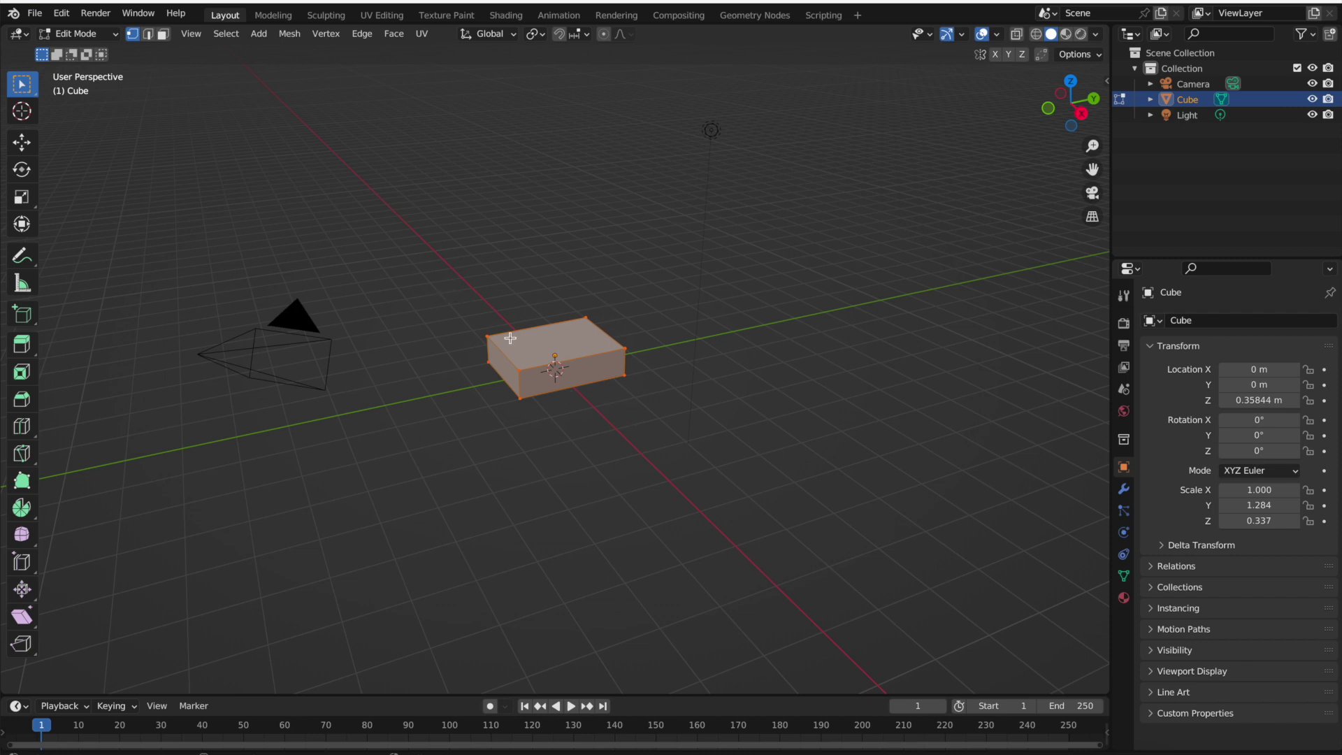
{"action": "left_click", "coordinate": [28, 428]}
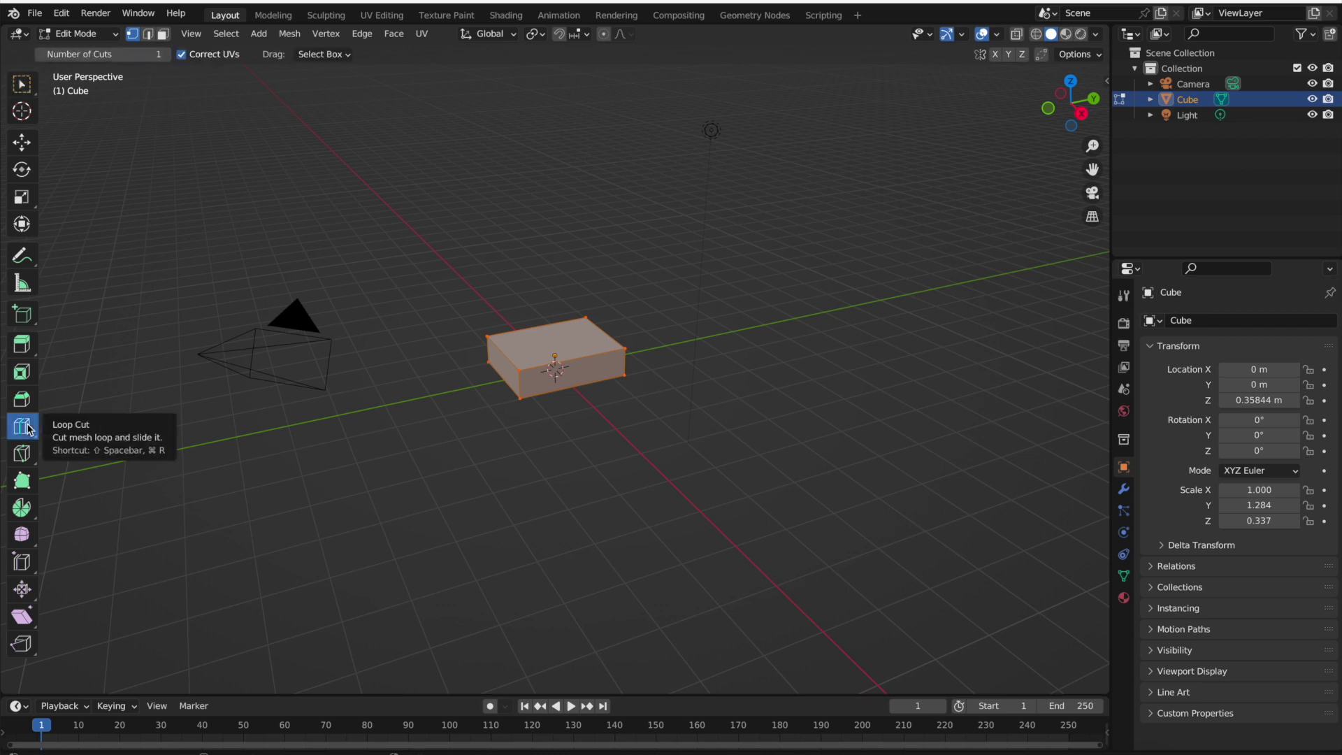
{"action": "left_click", "coordinate": [583, 334]}
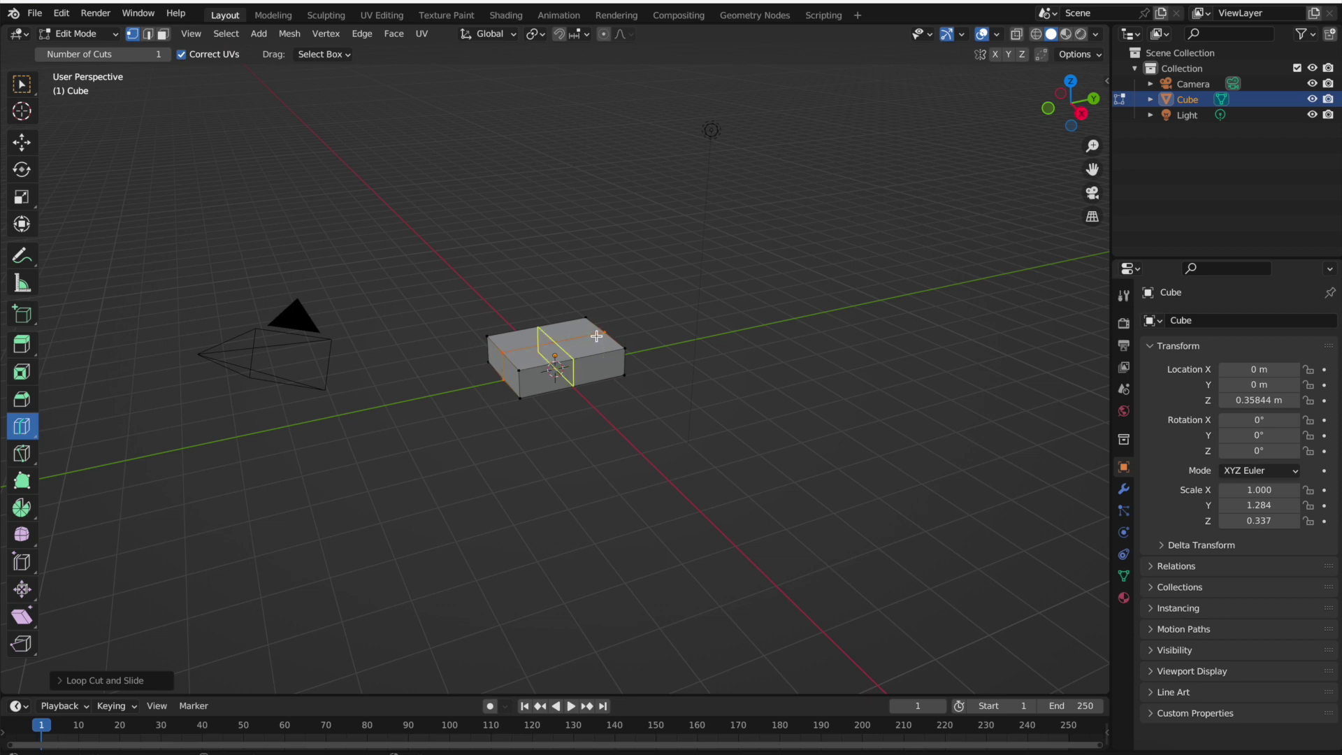
{"action": "left_click", "coordinate": [587, 327]}
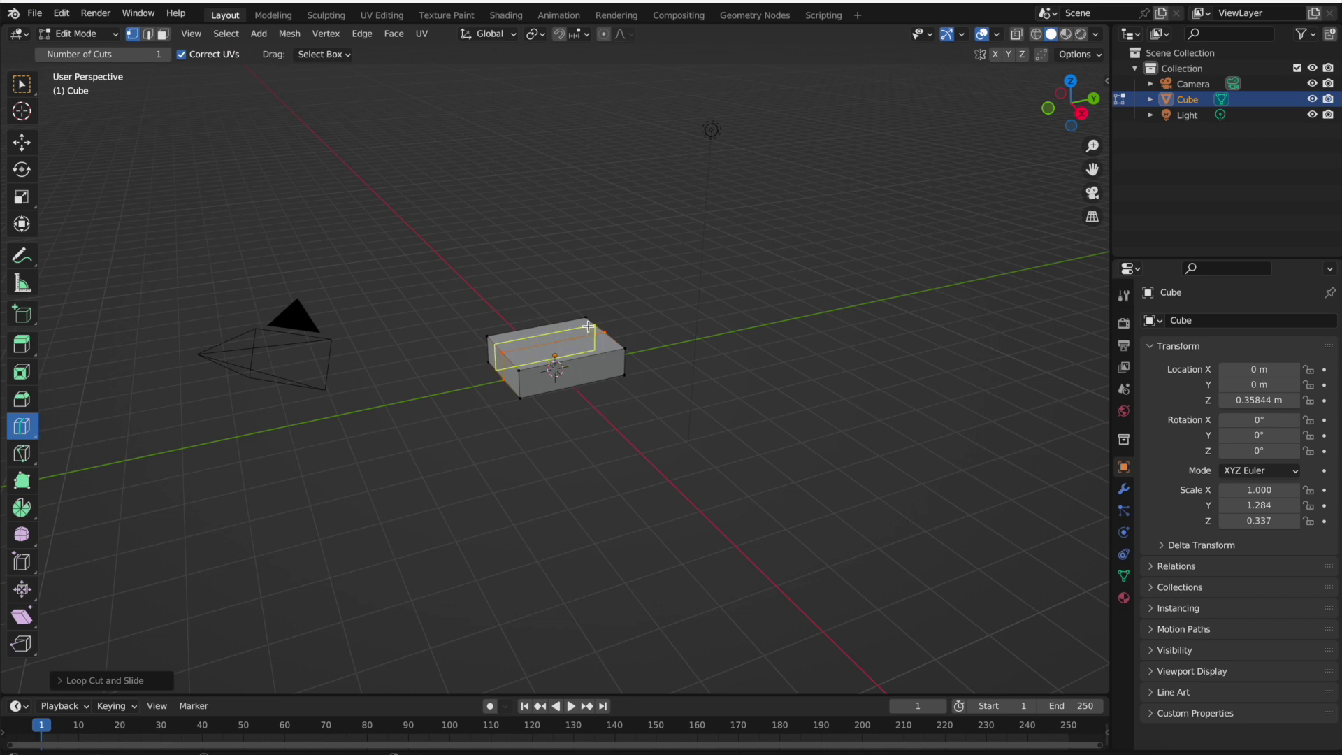
{"action": "left_click", "coordinate": [62, 682]}
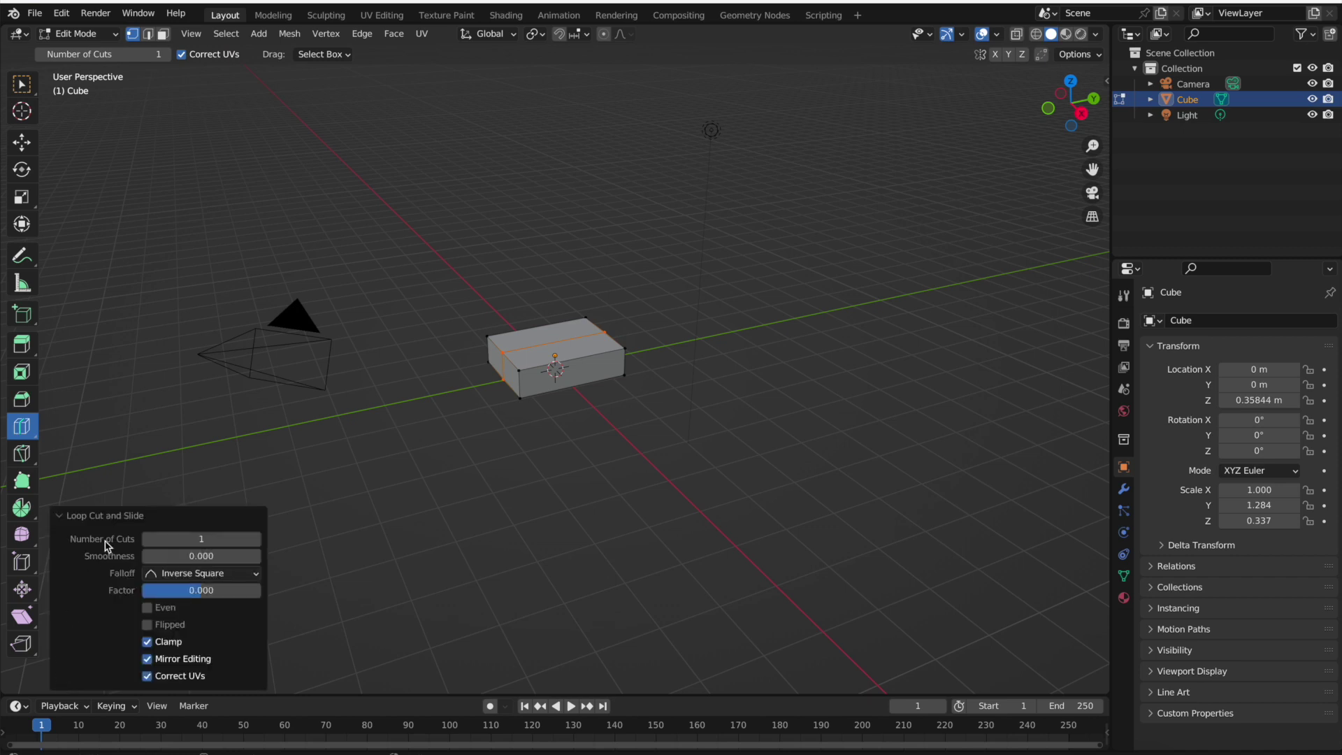
{"action": "left_click", "coordinate": [201, 535]}
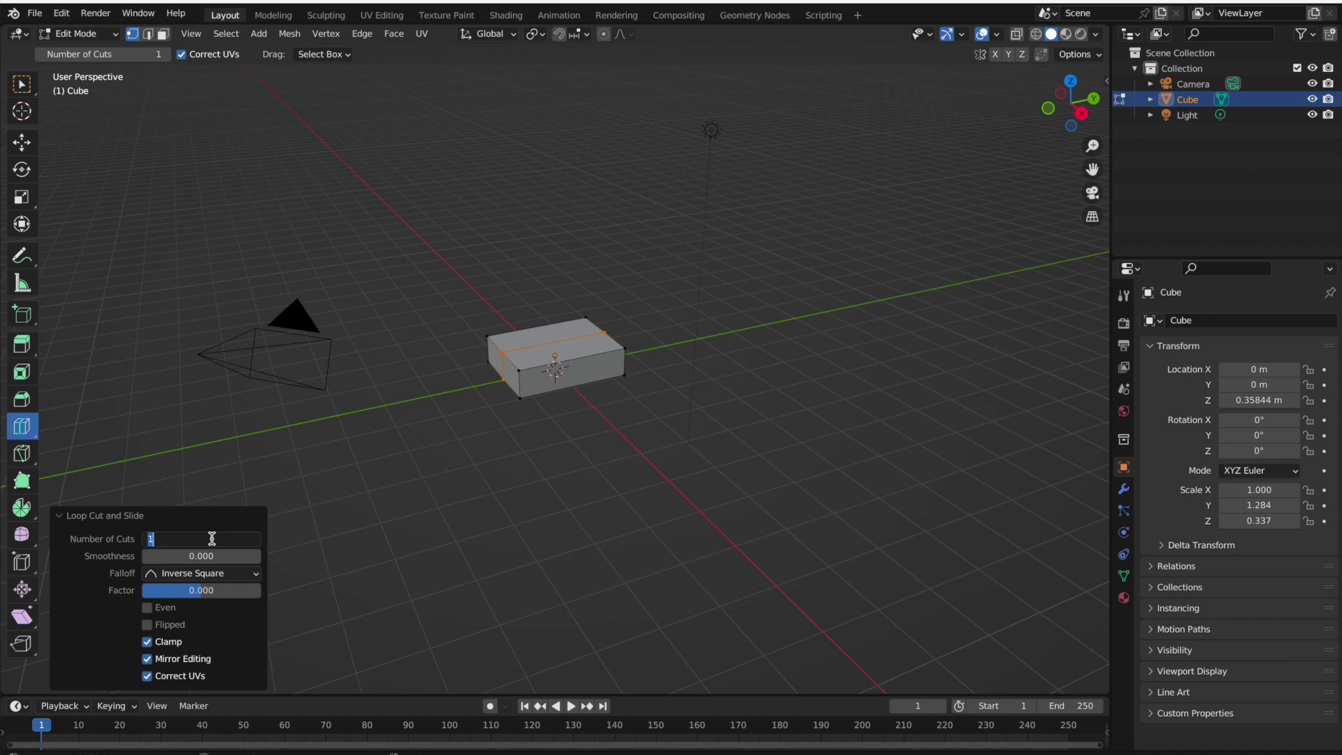
{"action": "left_click", "coordinate": [211, 538]}
{"action": "type", "text": "0"}
{"action": "key", "text": "Return"}
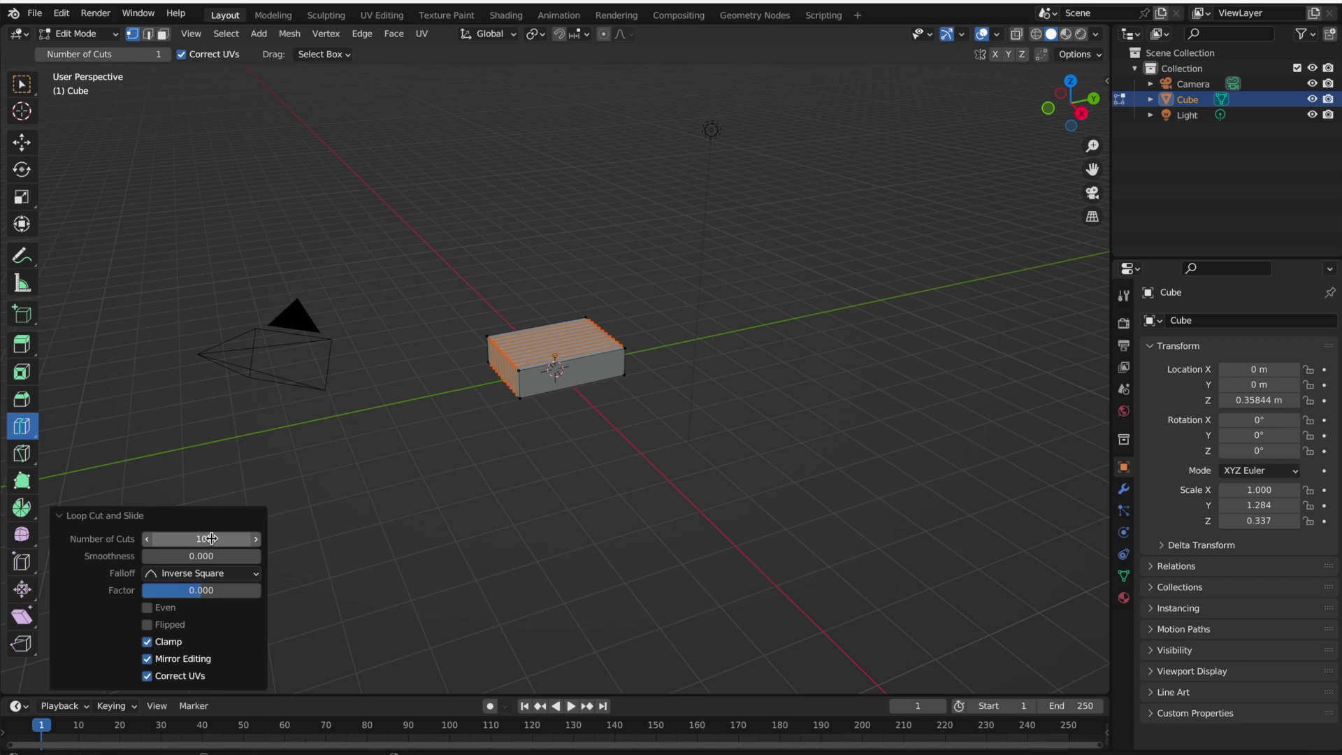
Add a 12-cut loop the other way, plus one loop around the slab's height
{"action": "left_click", "coordinate": [564, 335]}
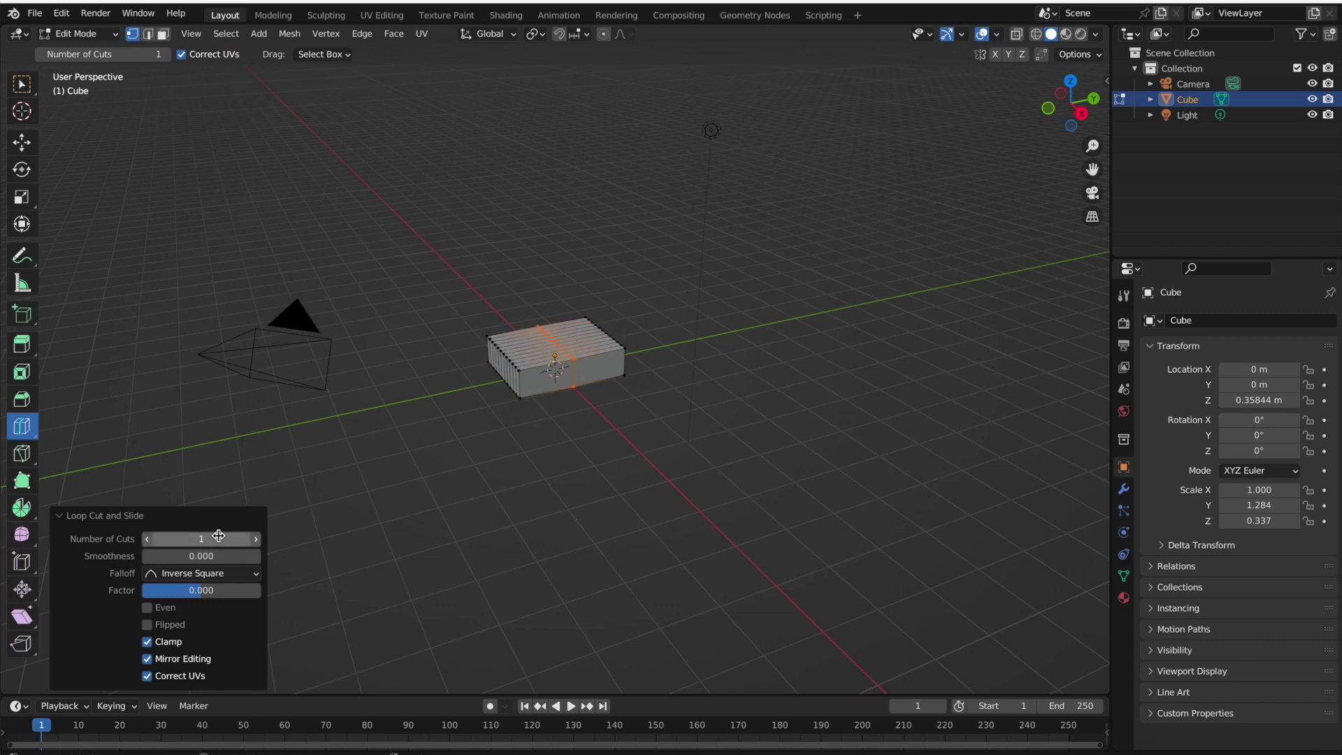
{"action": "left_click", "coordinate": [219, 536]}
{"action": "type", "text": "12"}
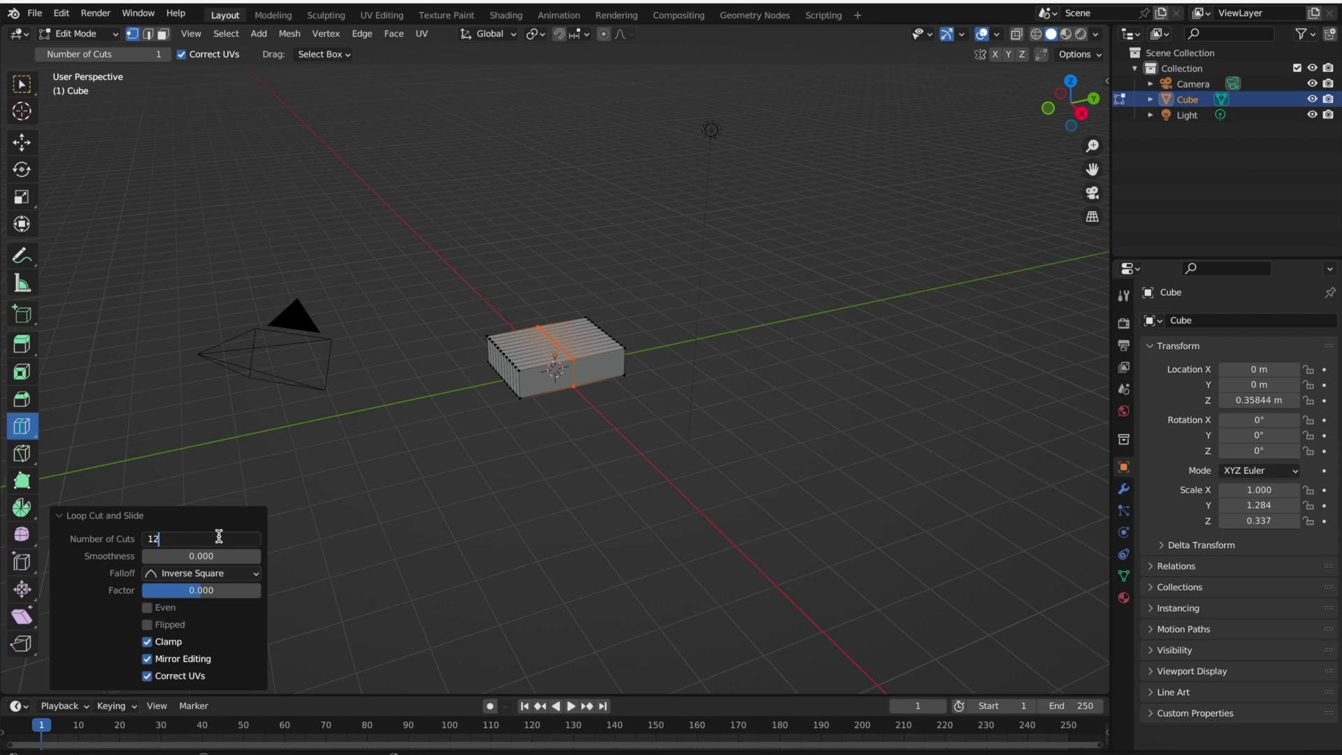
{"action": "key", "text": "Return"}
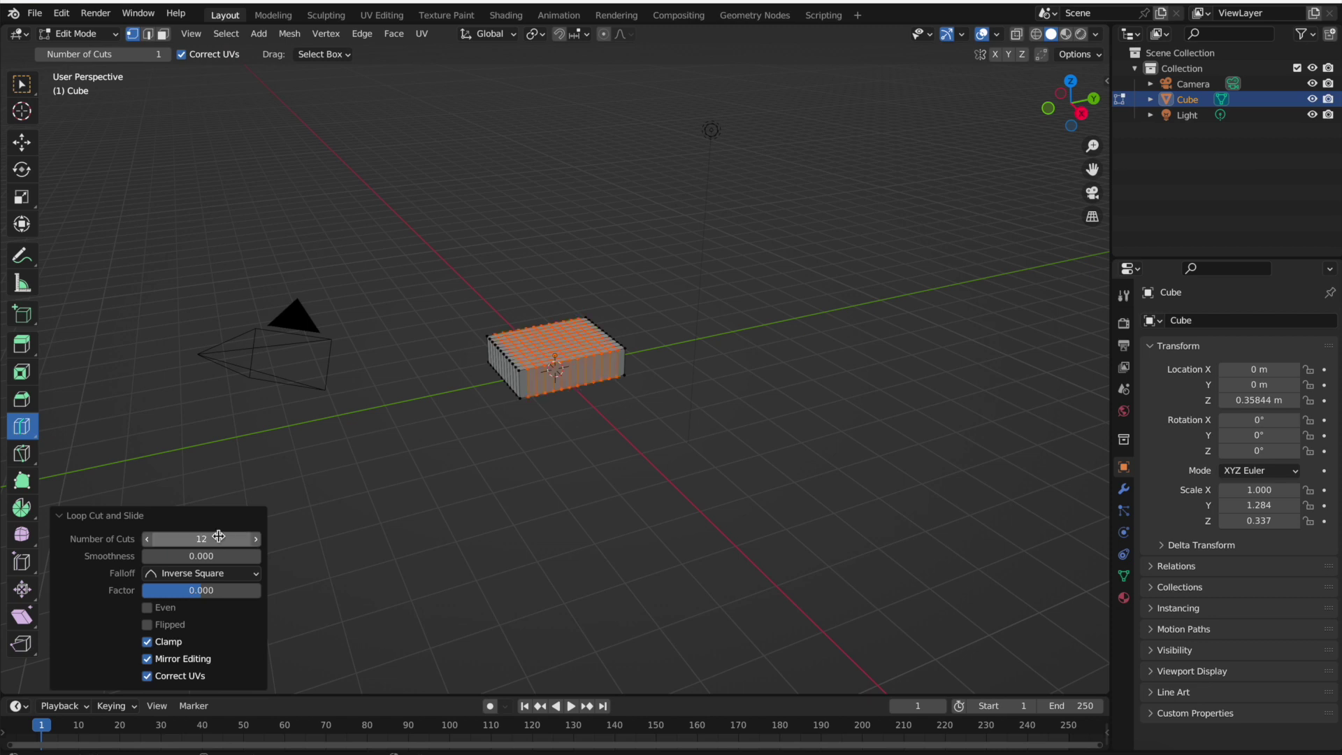
{"action": "left_click", "coordinate": [612, 366]}
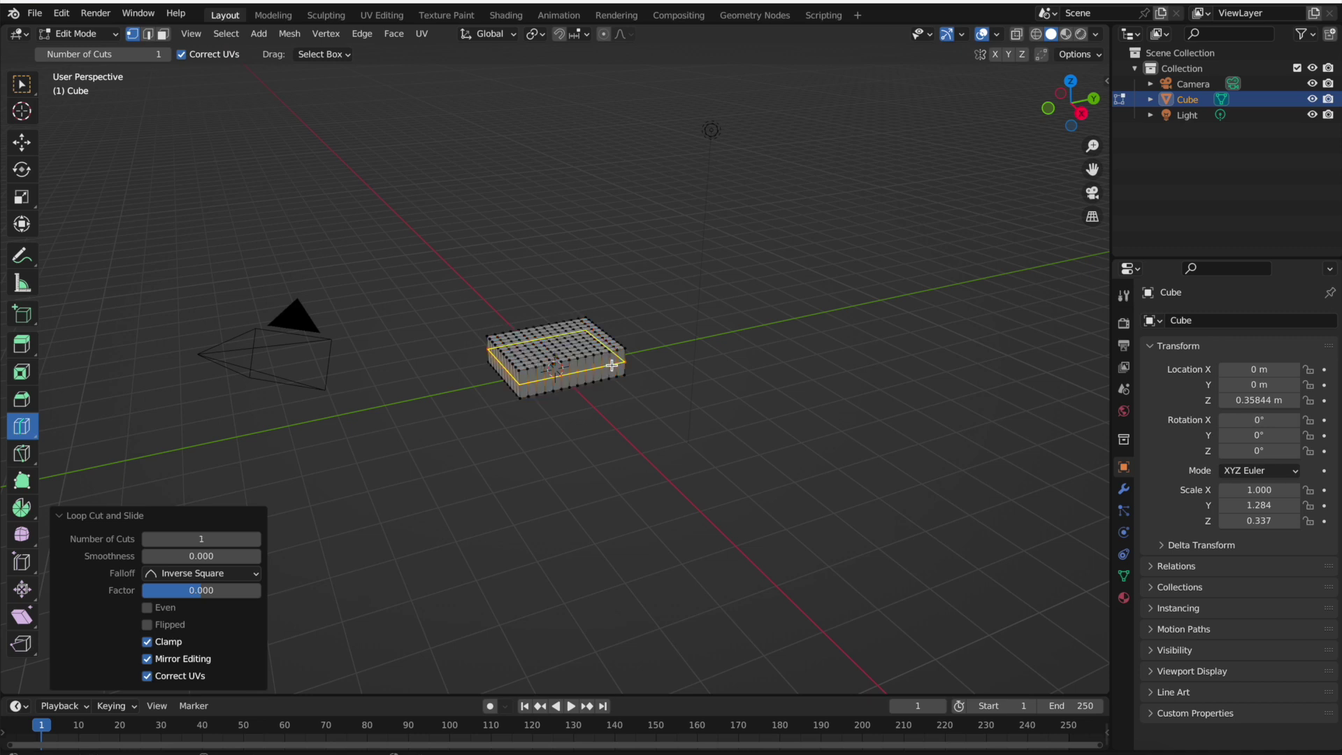
{"action": "left_click", "coordinate": [64, 515]}
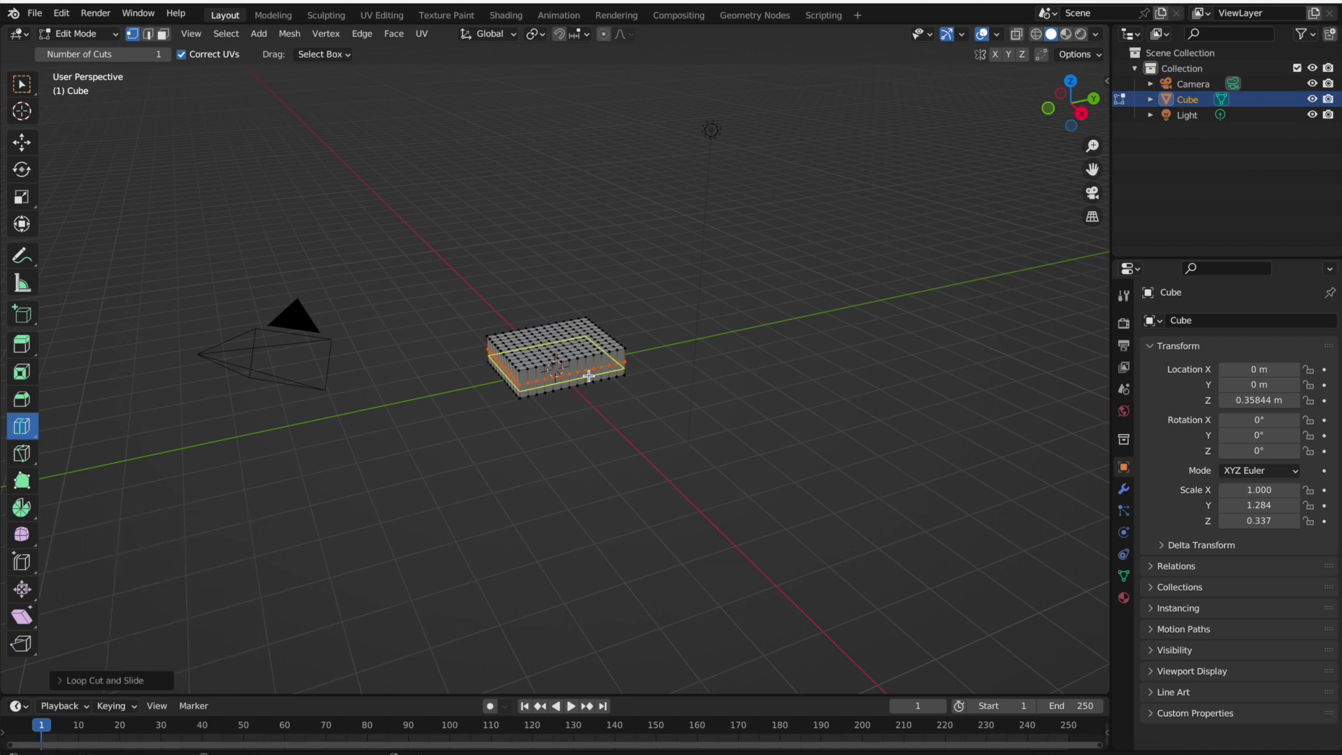
Select the whole slab with Ctrl+L and subdivide all its edges with 1 cut
{"action": "key", "text": "ctrl+l"}
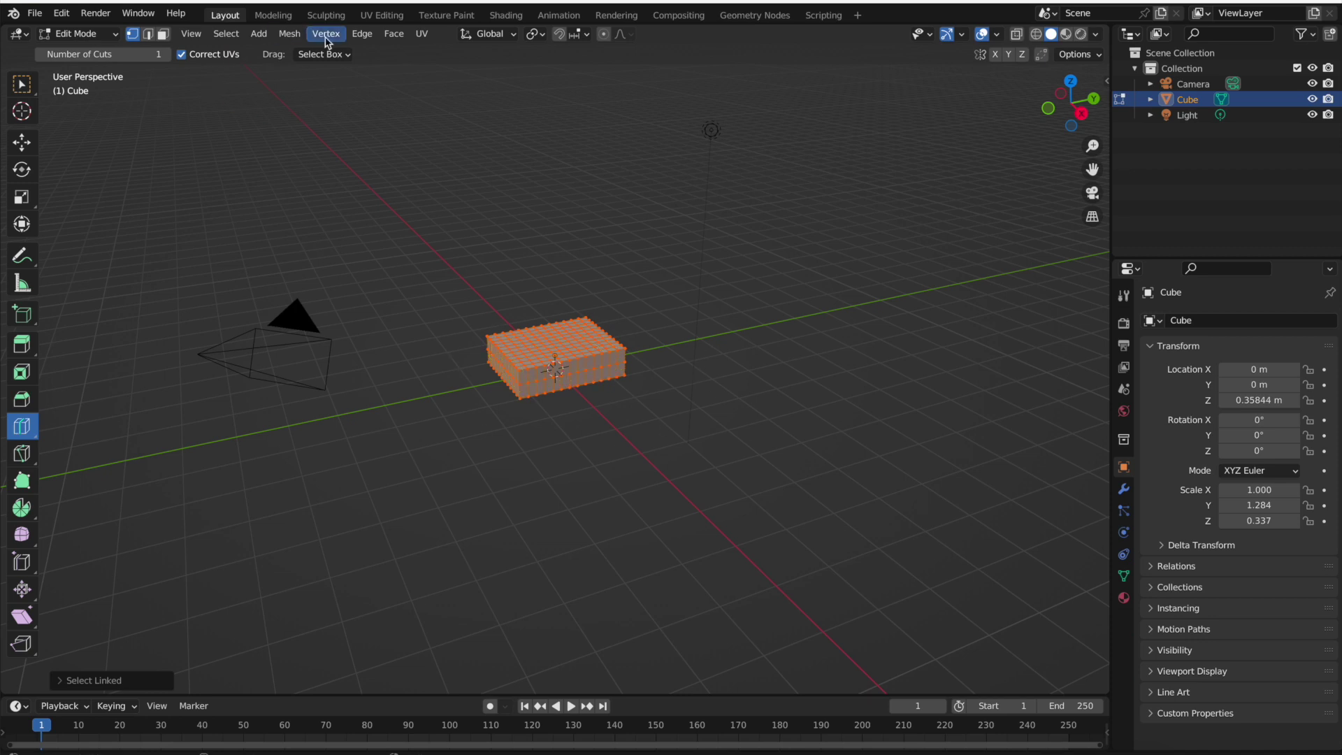
{"action": "left_click", "coordinate": [362, 34]}
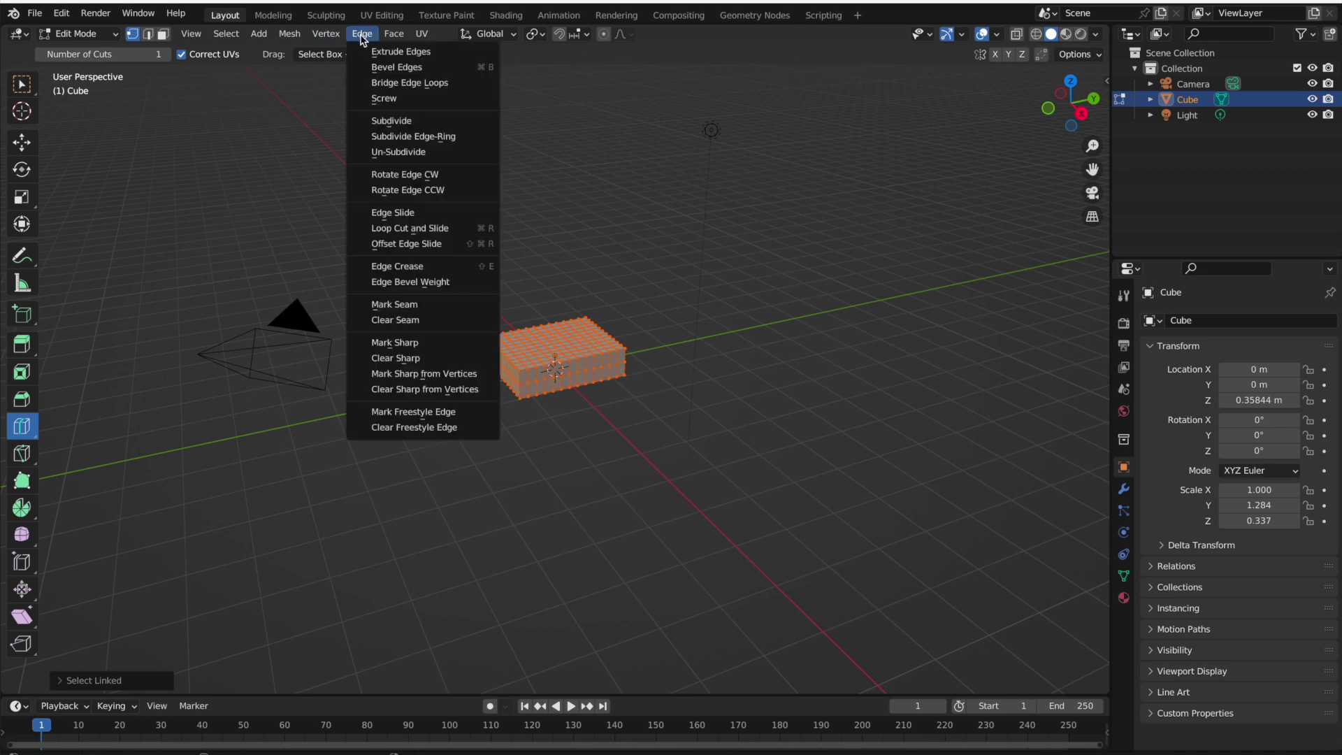
{"action": "left_click", "coordinate": [452, 123]}
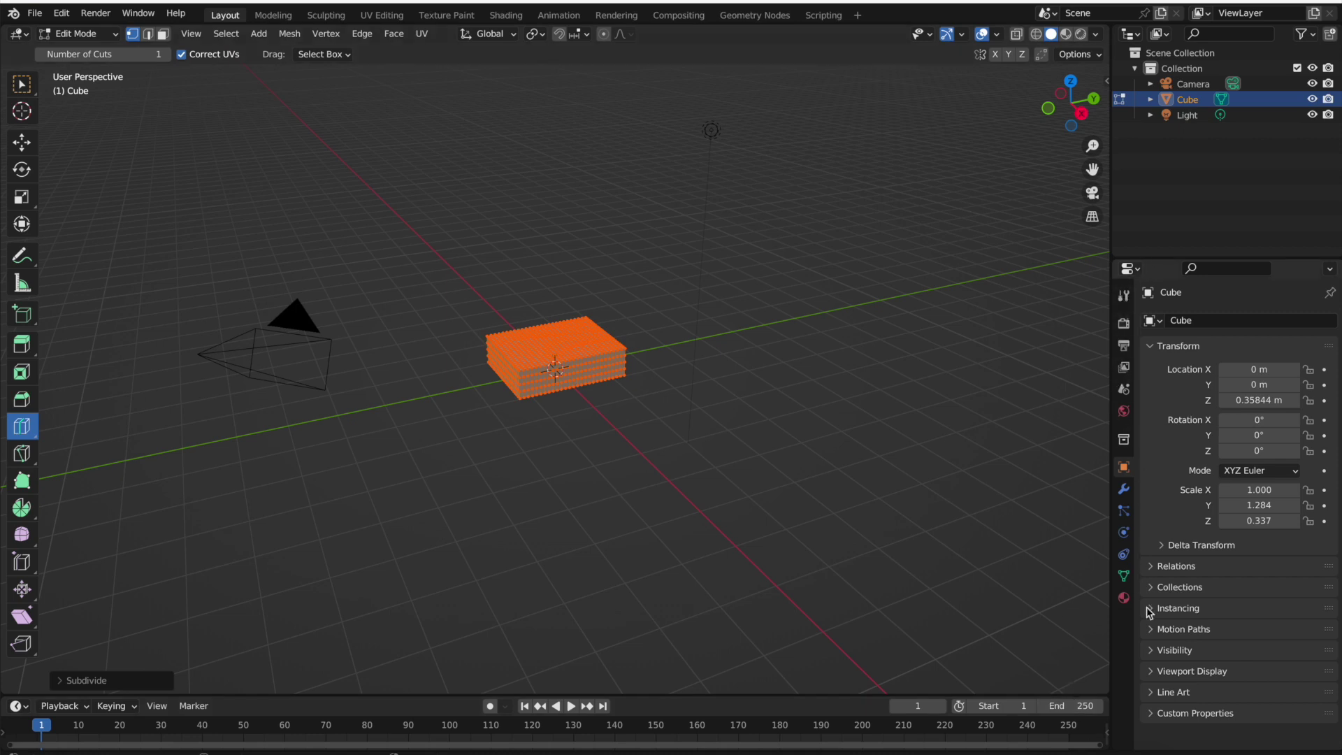
Add Cloth physics to the slab from the Physics properties
{"action": "left_click", "coordinate": [1124, 534]}
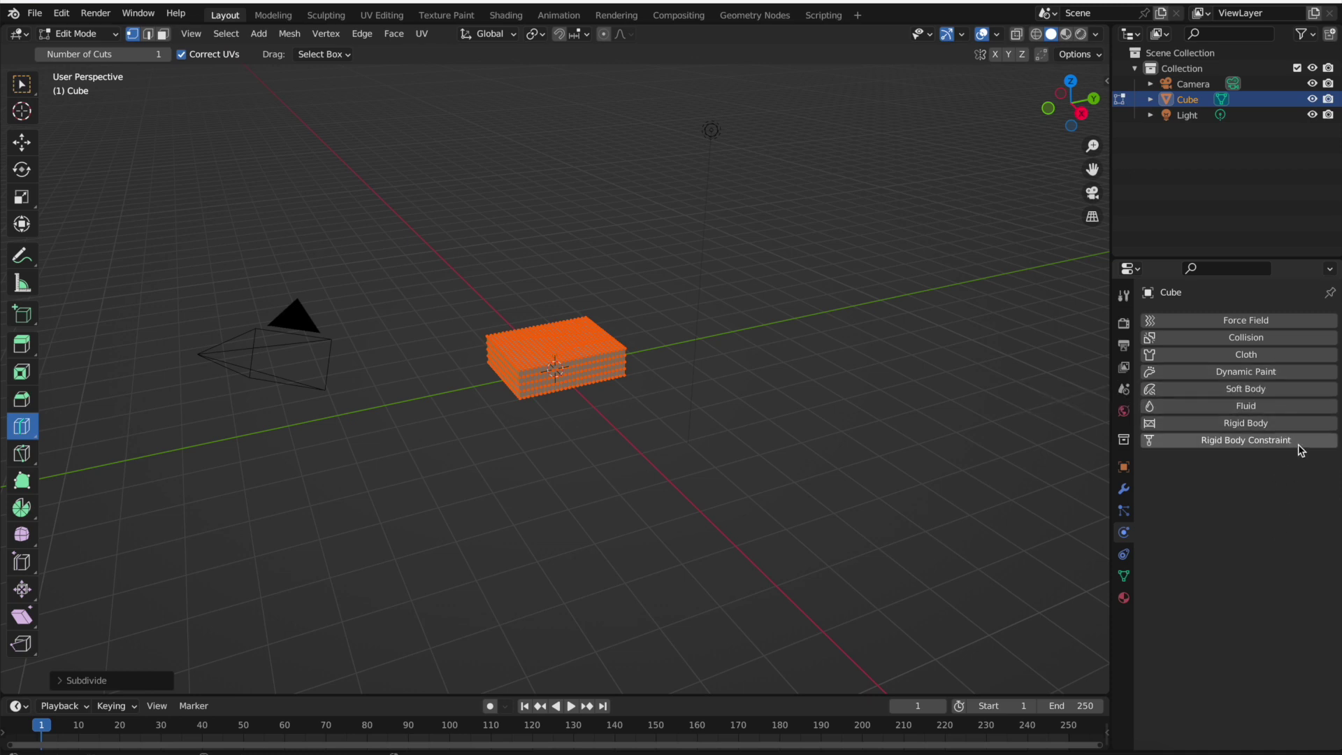
{"action": "left_click", "coordinate": [1284, 353]}
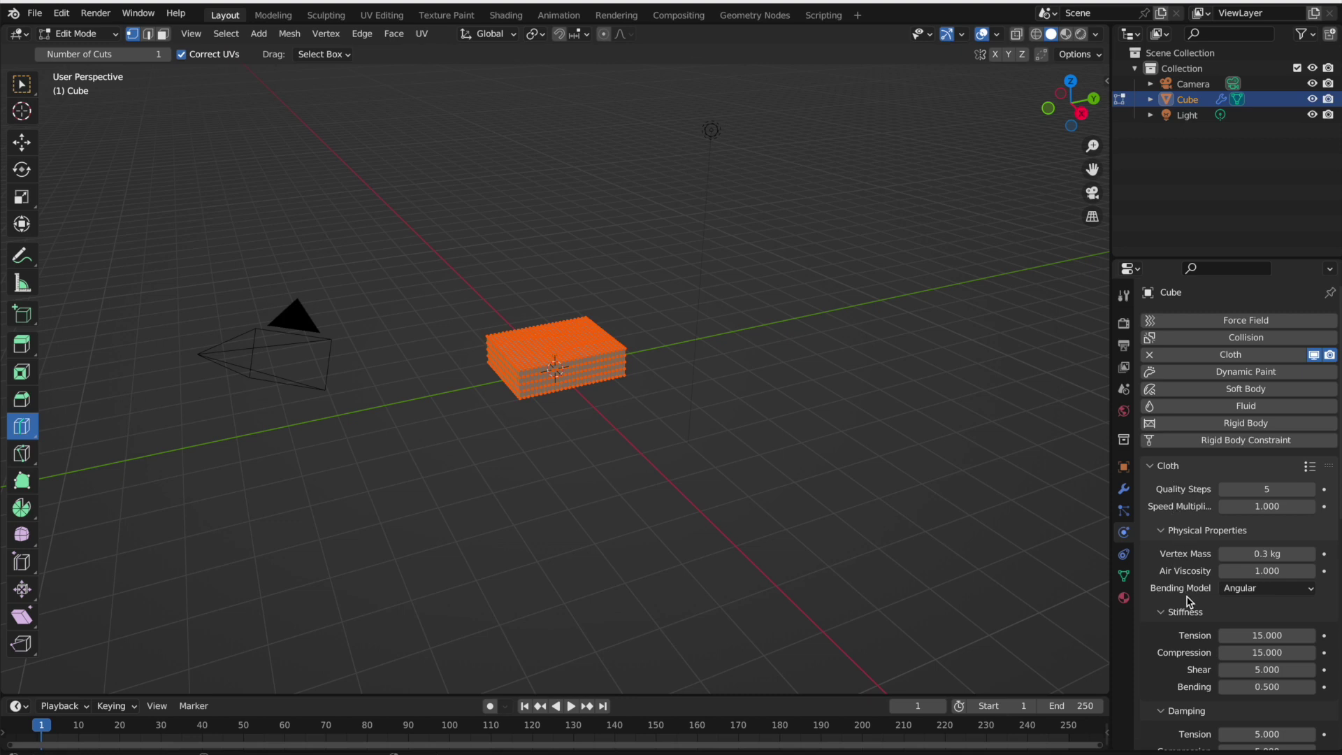
{"action": "left_click", "coordinate": [1162, 534]}
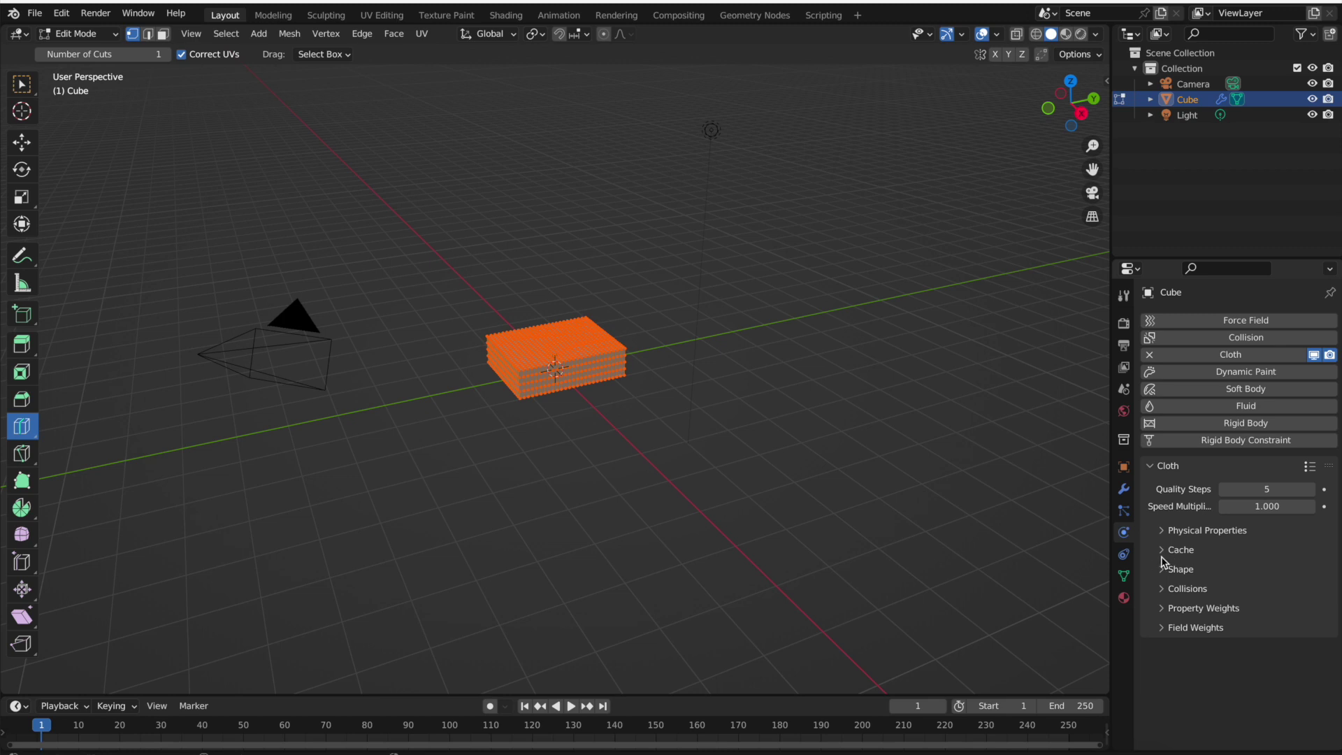
Enable cloth Pressure and set it to 2.5
{"action": "left_click", "coordinate": [1162, 532]}
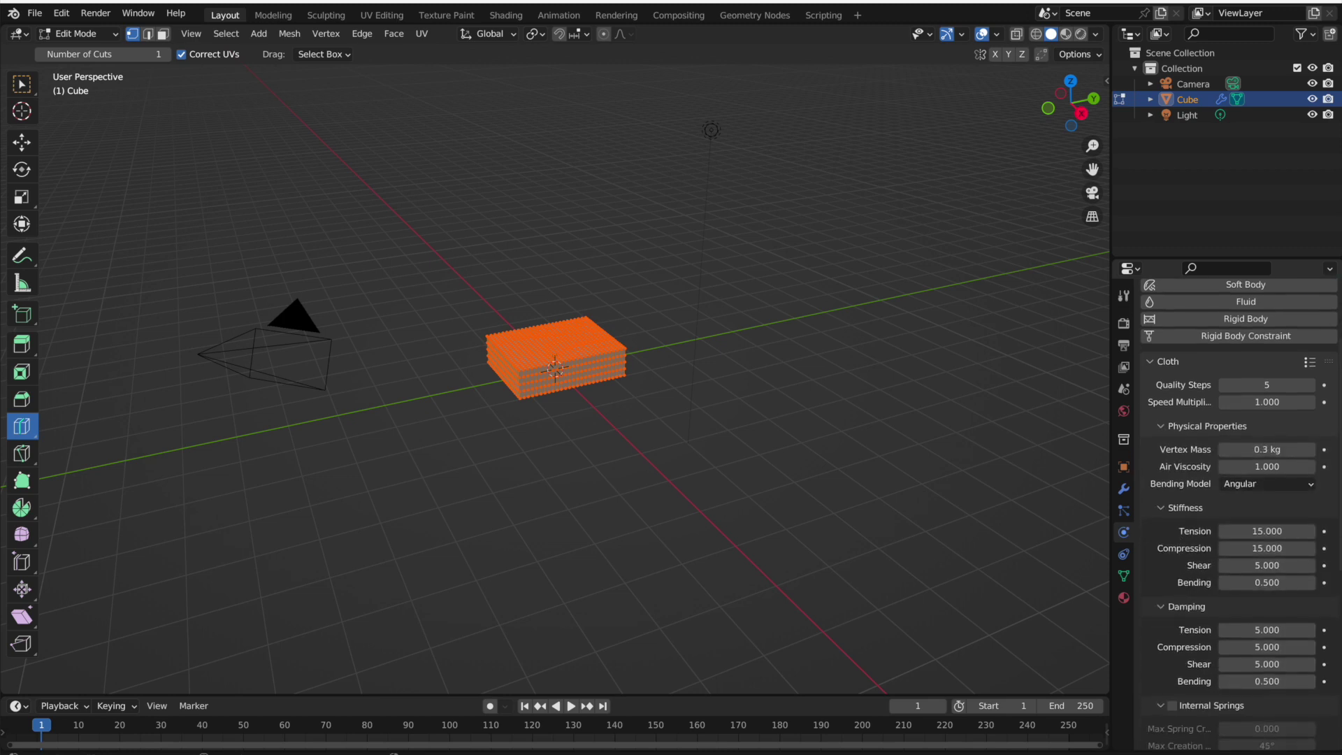
{"action": "scroll", "coordinate": [1181, 647], "scroll_direction": "down", "scroll_amount": 3}
{"action": "scroll", "coordinate": [1199, 616], "scroll_direction": "down", "scroll_amount": 3}
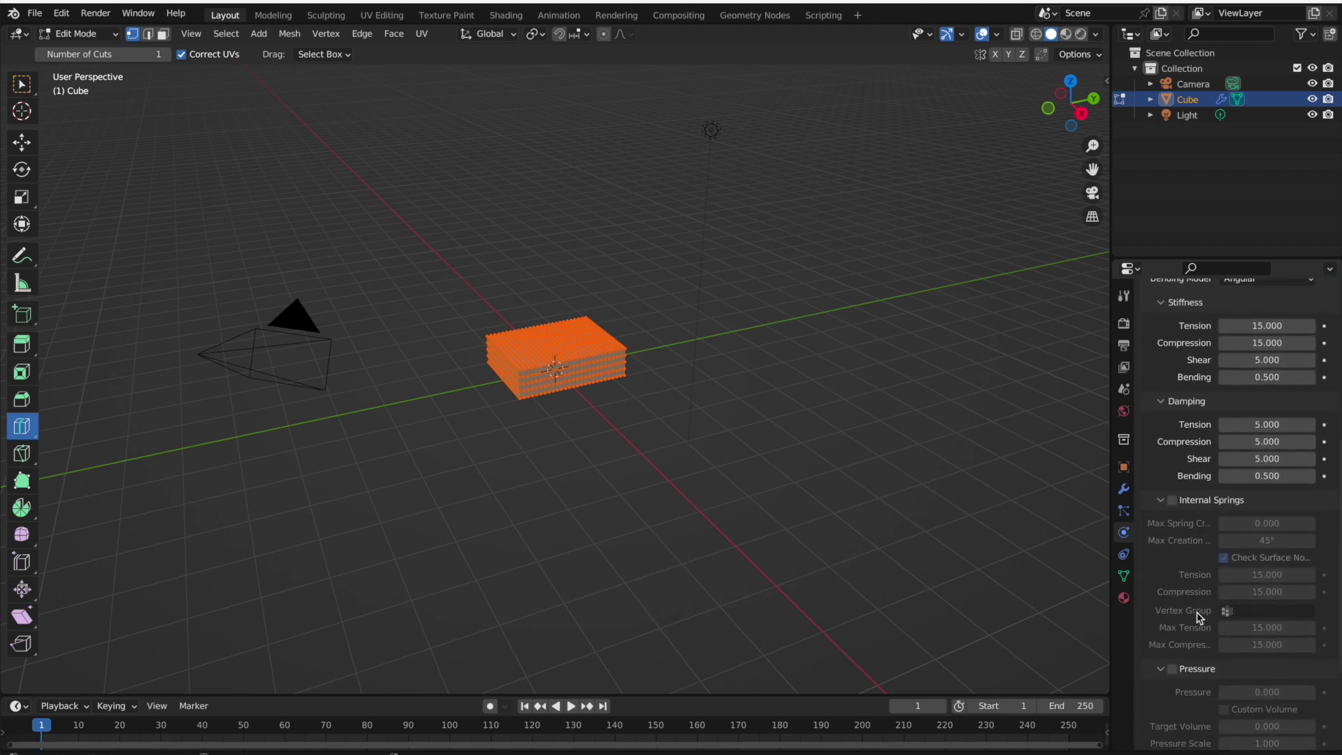
{"action": "scroll", "coordinate": [1199, 616], "scroll_direction": "down", "scroll_amount": 2}
{"action": "left_click", "coordinate": [1171, 611]}
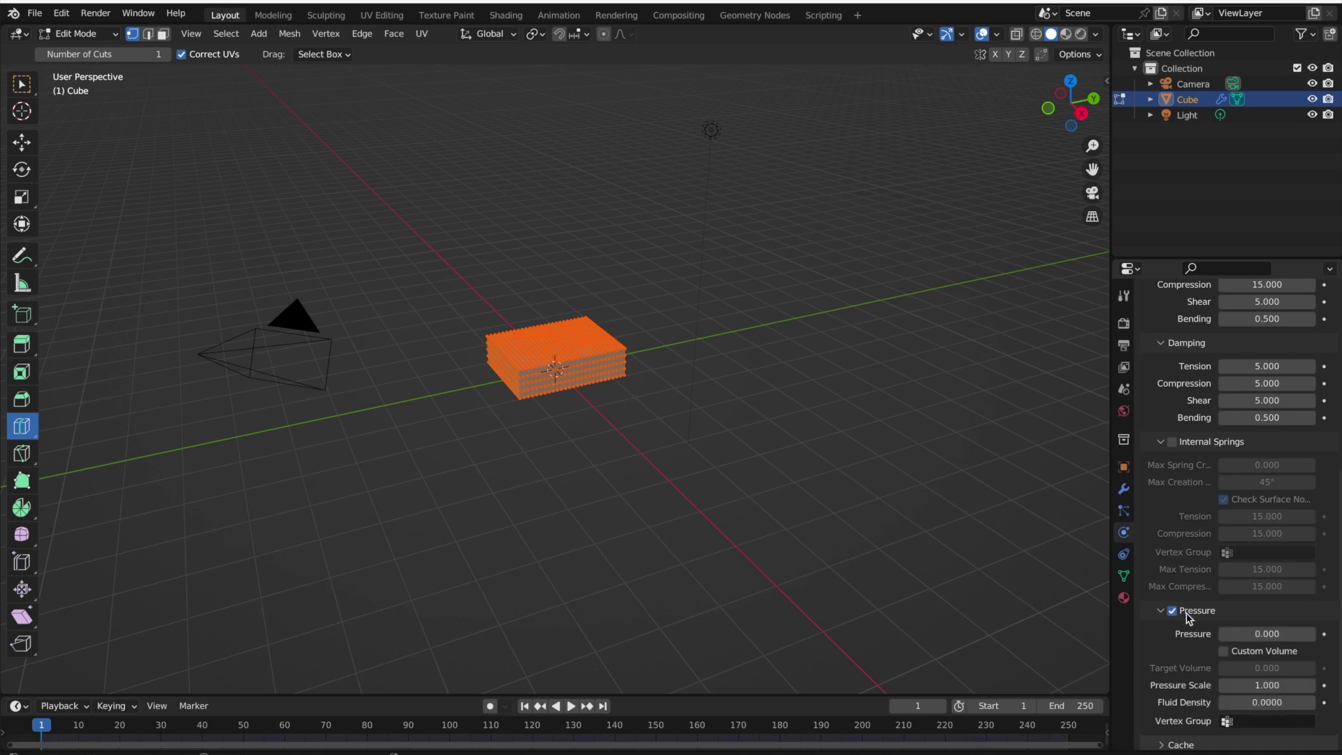
{"action": "left_click", "coordinate": [1262, 634]}
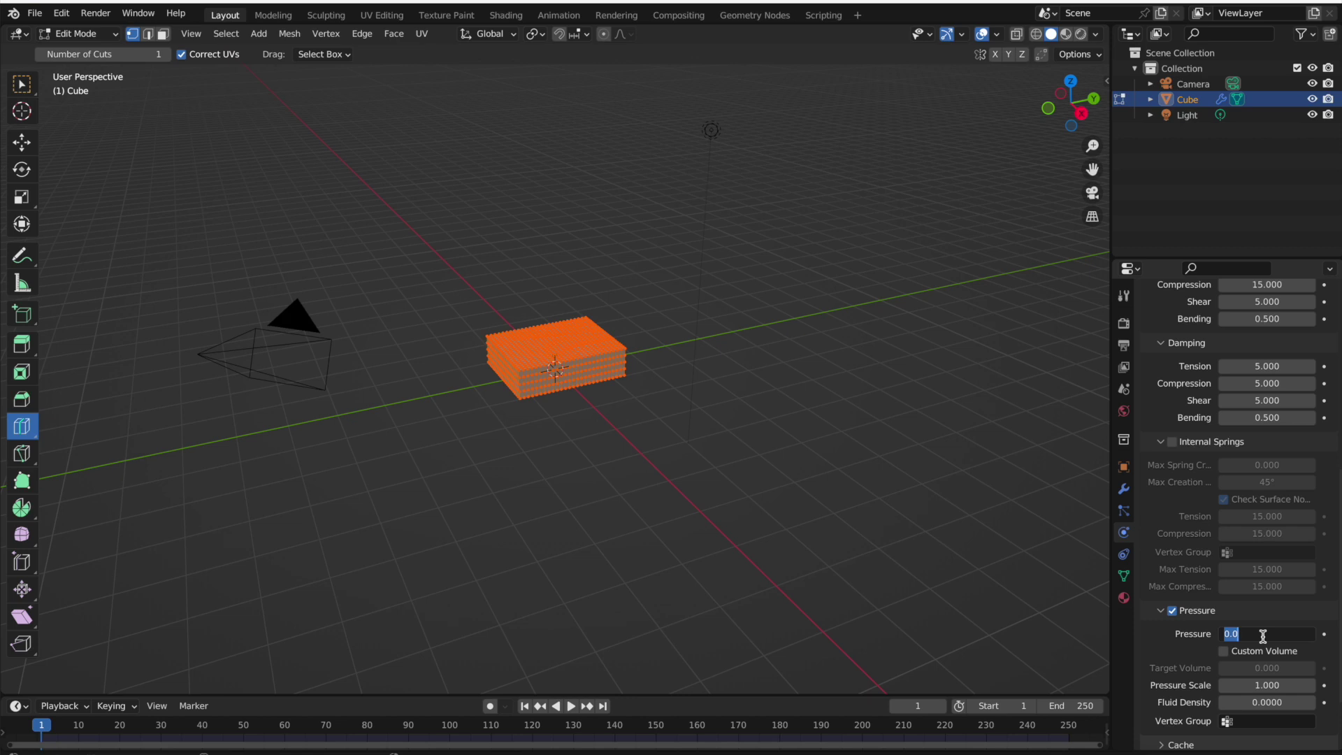
{"action": "type", "text": "2.5"}
{"action": "key", "text": "Return"}
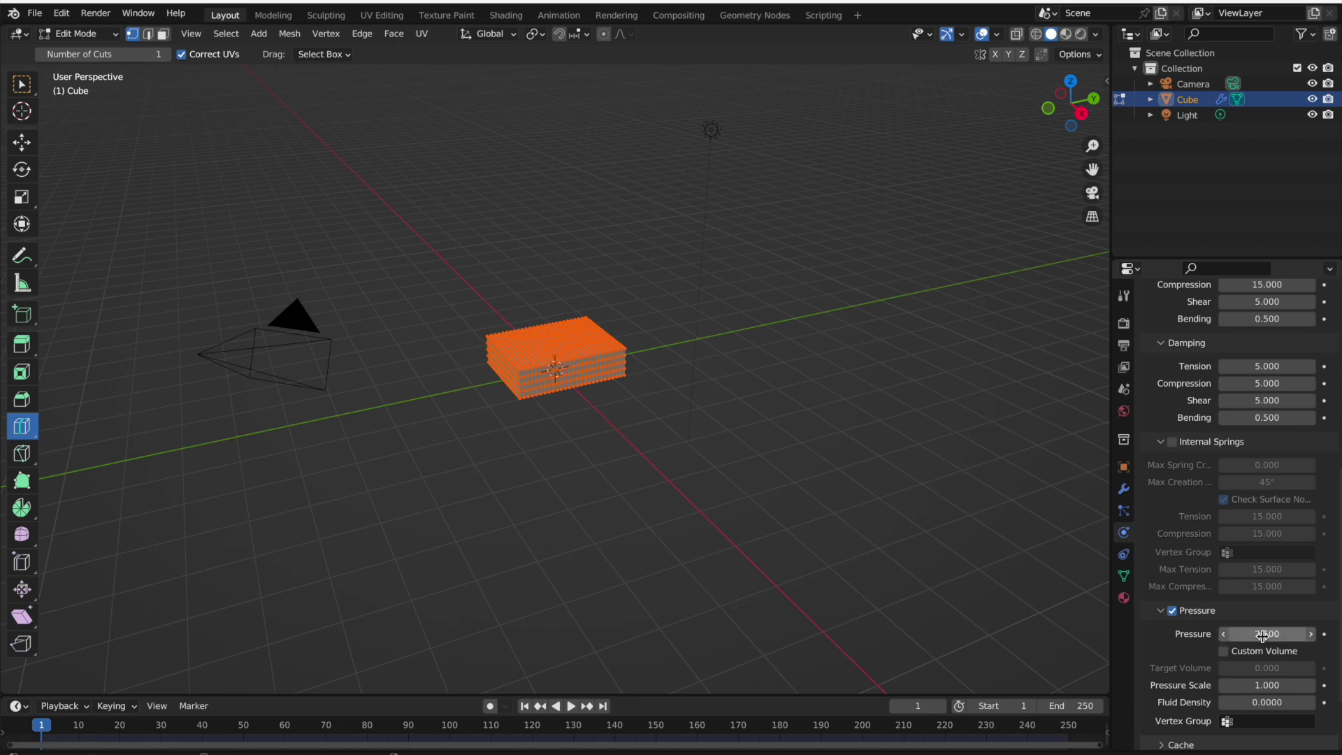
{"action": "left_click", "coordinate": [1159, 611]}
Set the Field Weights Gravity to 0 and play the cloth simulation
{"action": "left_click", "coordinate": [1163, 739]}
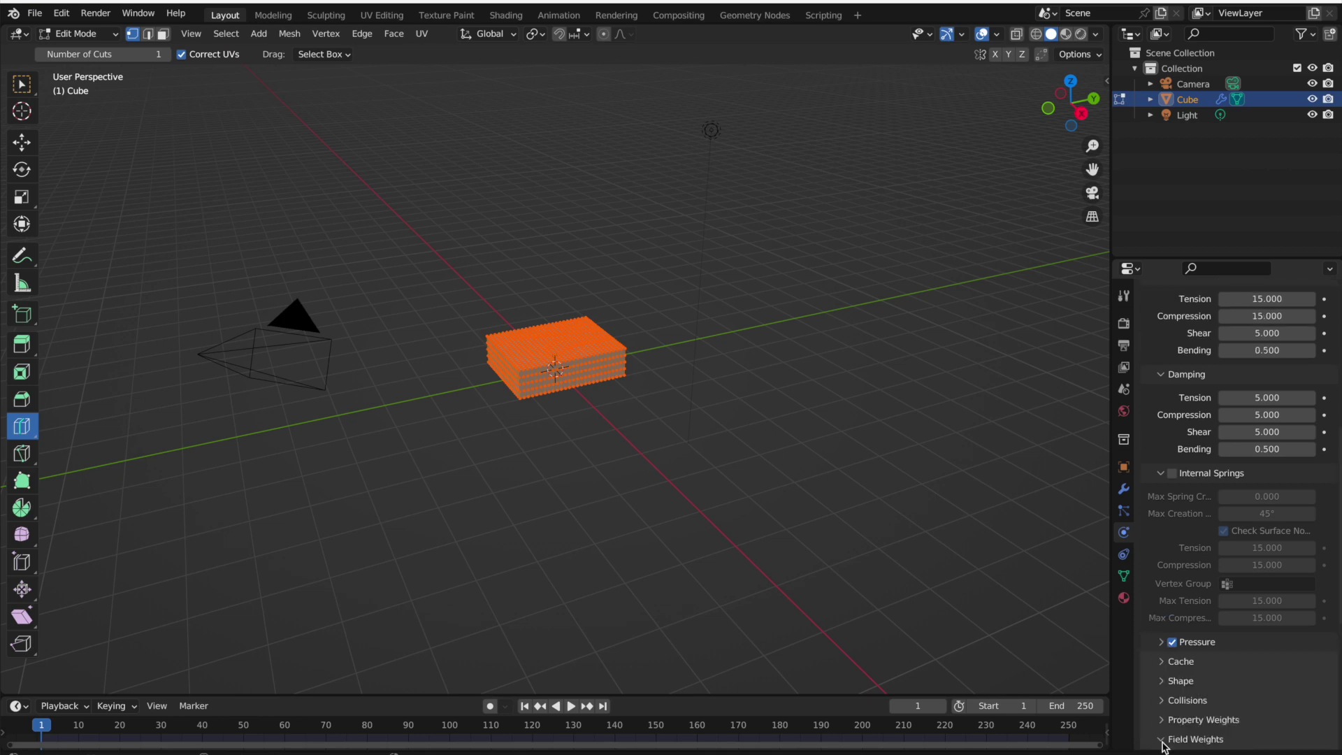
{"action": "scroll", "coordinate": [1216, 723], "scroll_direction": "down", "scroll_amount": 6}
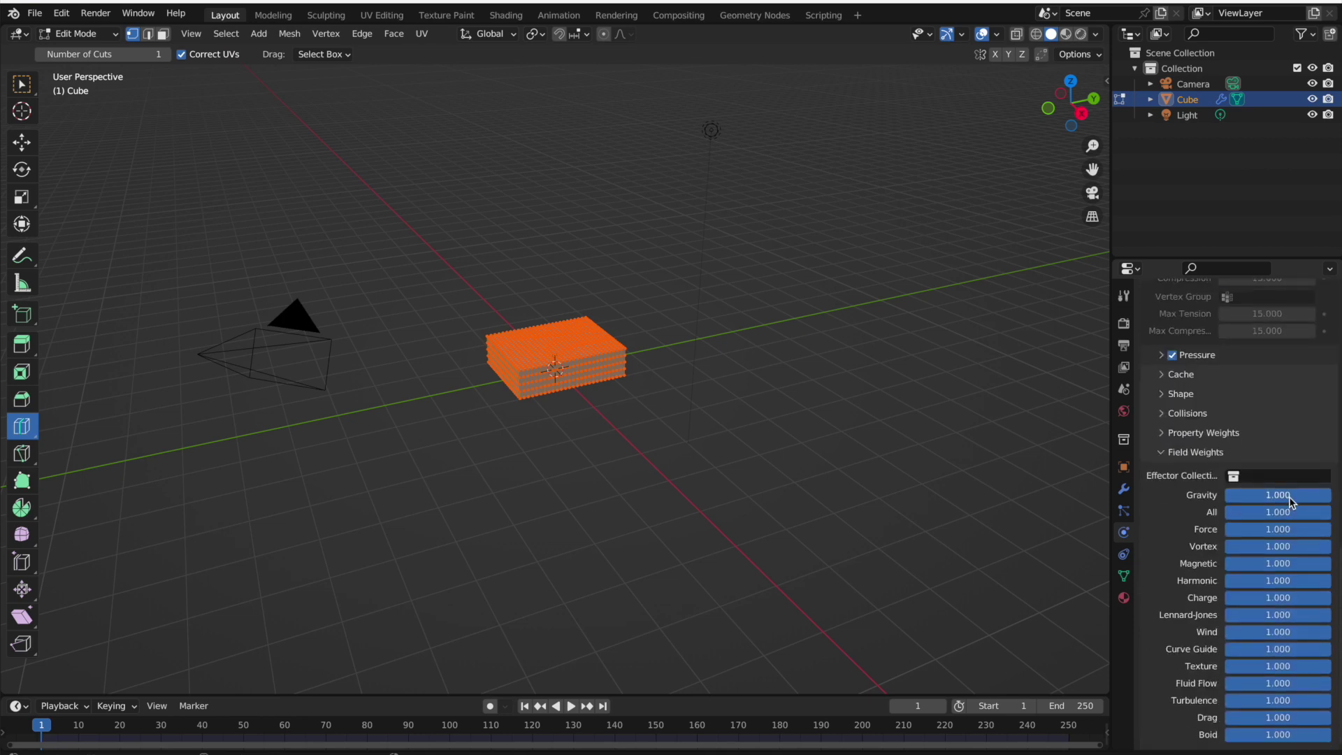
{"action": "left_click", "coordinate": [1289, 497]}
{"action": "type", "text": "0"}
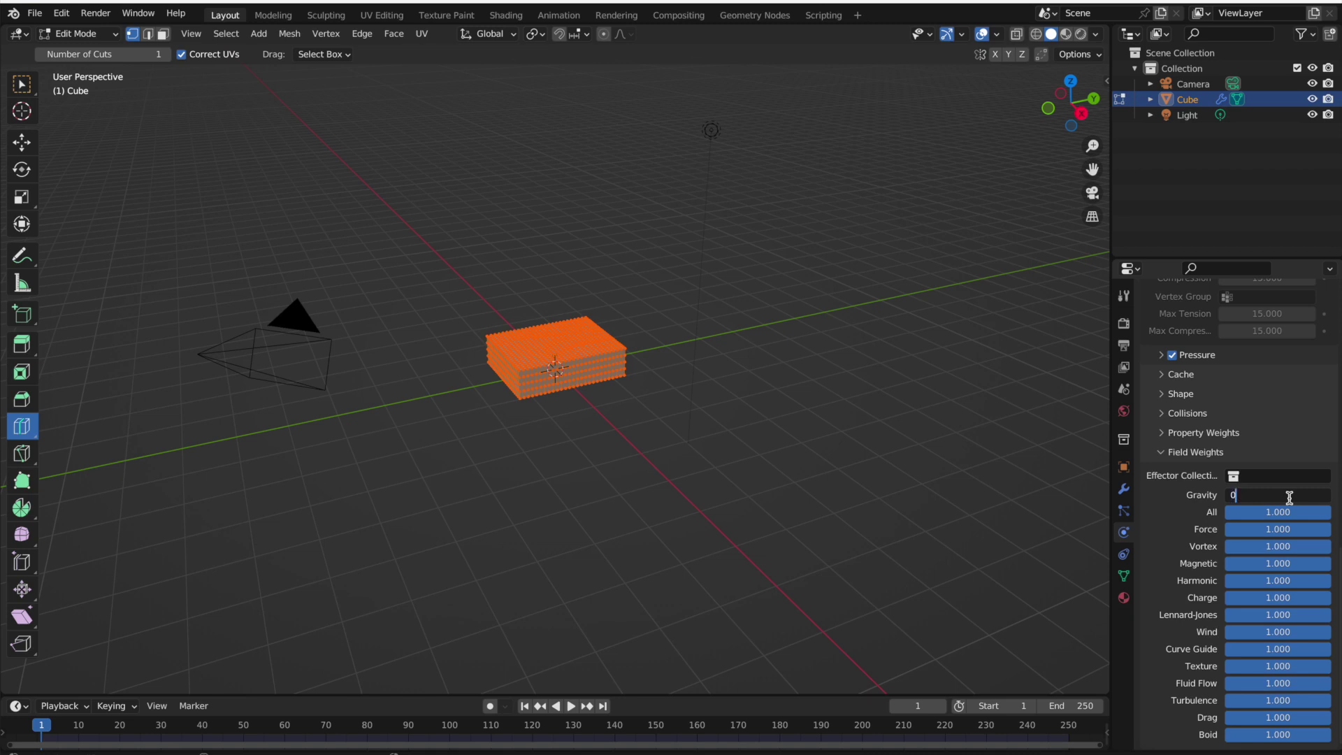
{"action": "key", "text": "Return"}
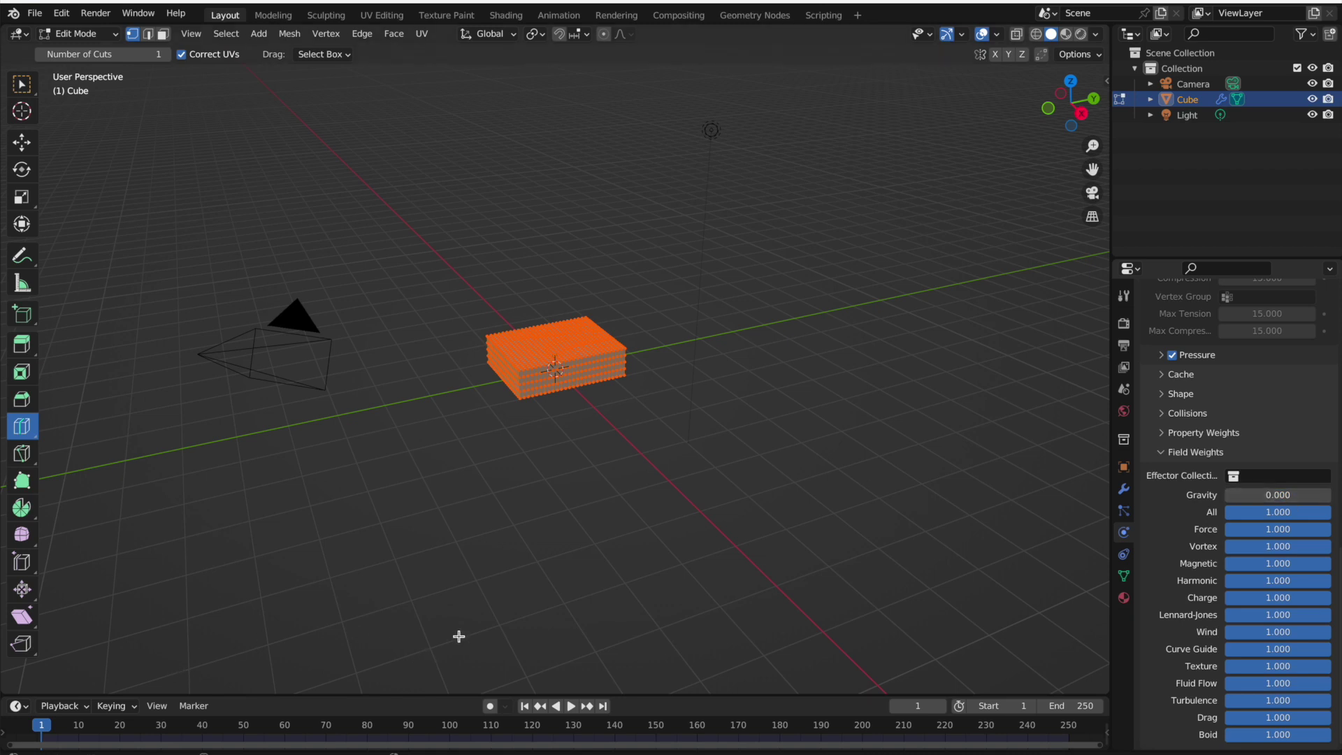
{"action": "left_click", "coordinate": [571, 706]}
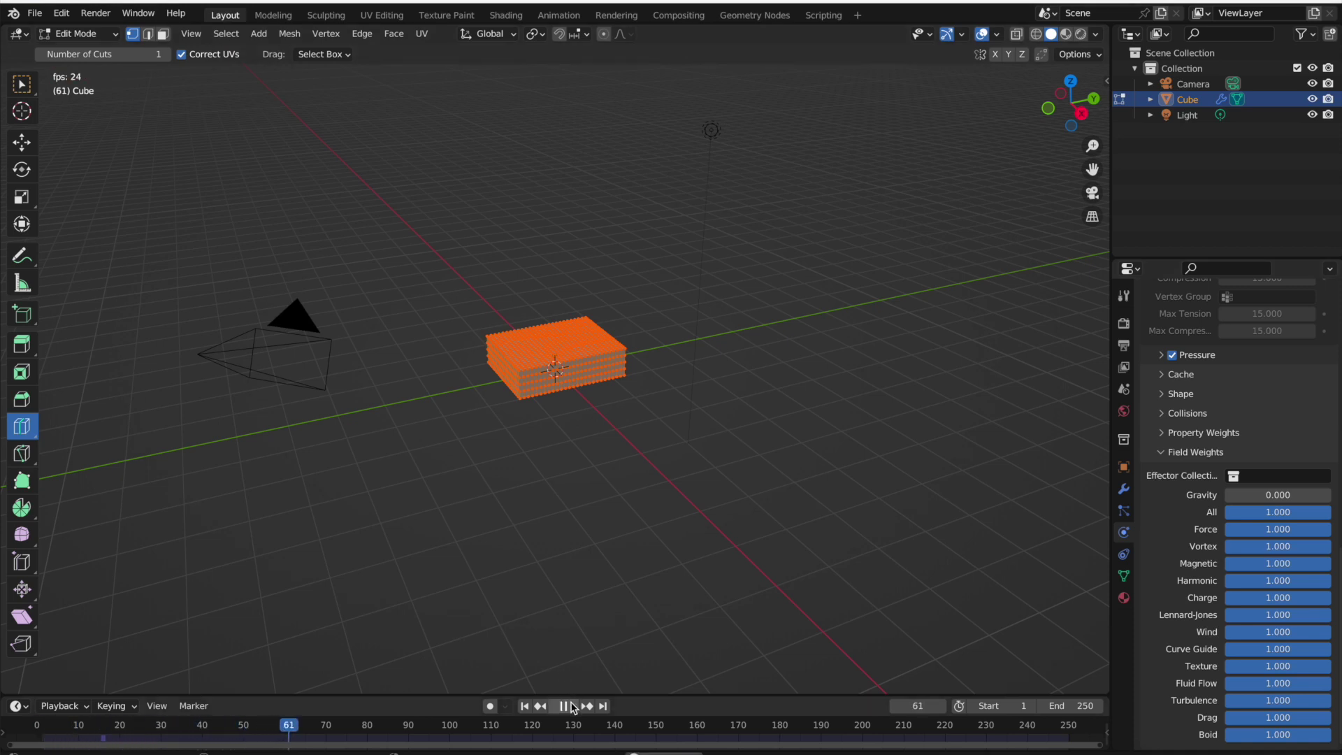
Switch to Object Mode and replay the simulation from the start, settling on frame 13
{"action": "left_click", "coordinate": [571, 706]}
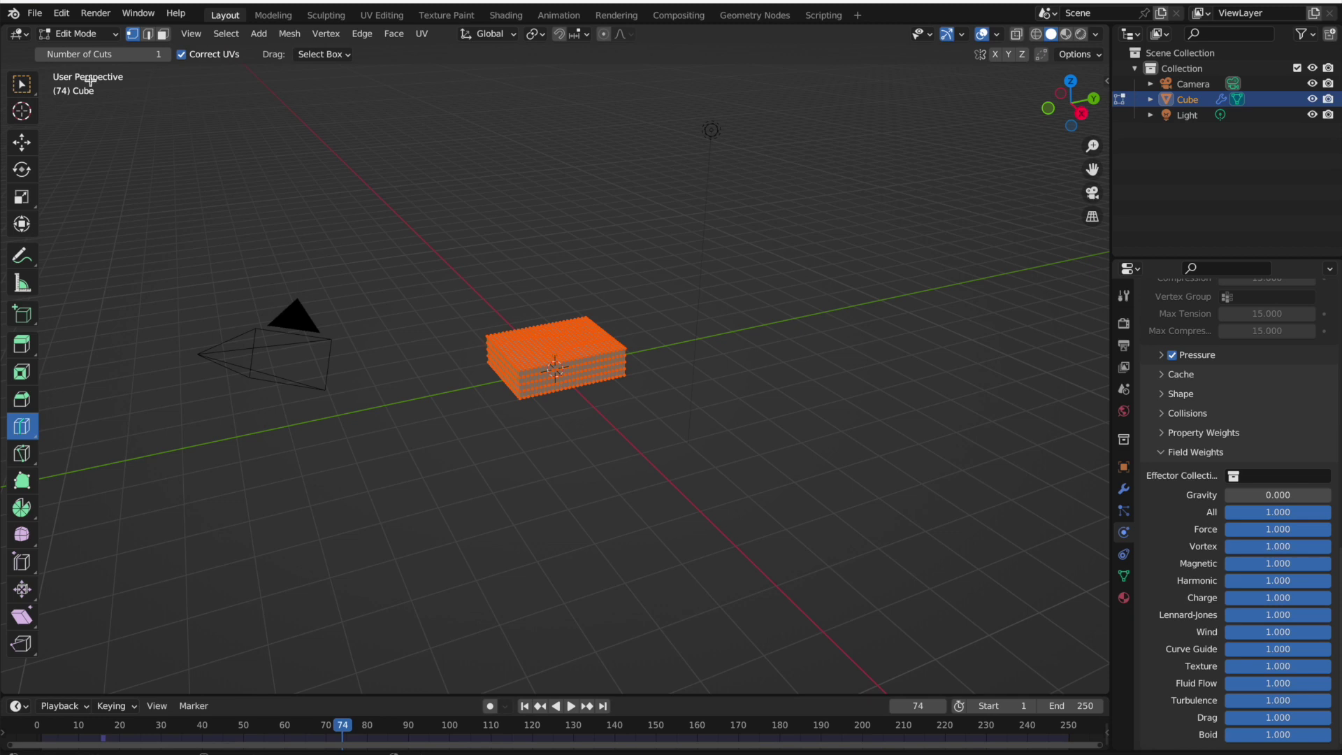
{"action": "left_click", "coordinate": [95, 34]}
{"action": "left_click", "coordinate": [103, 53]}
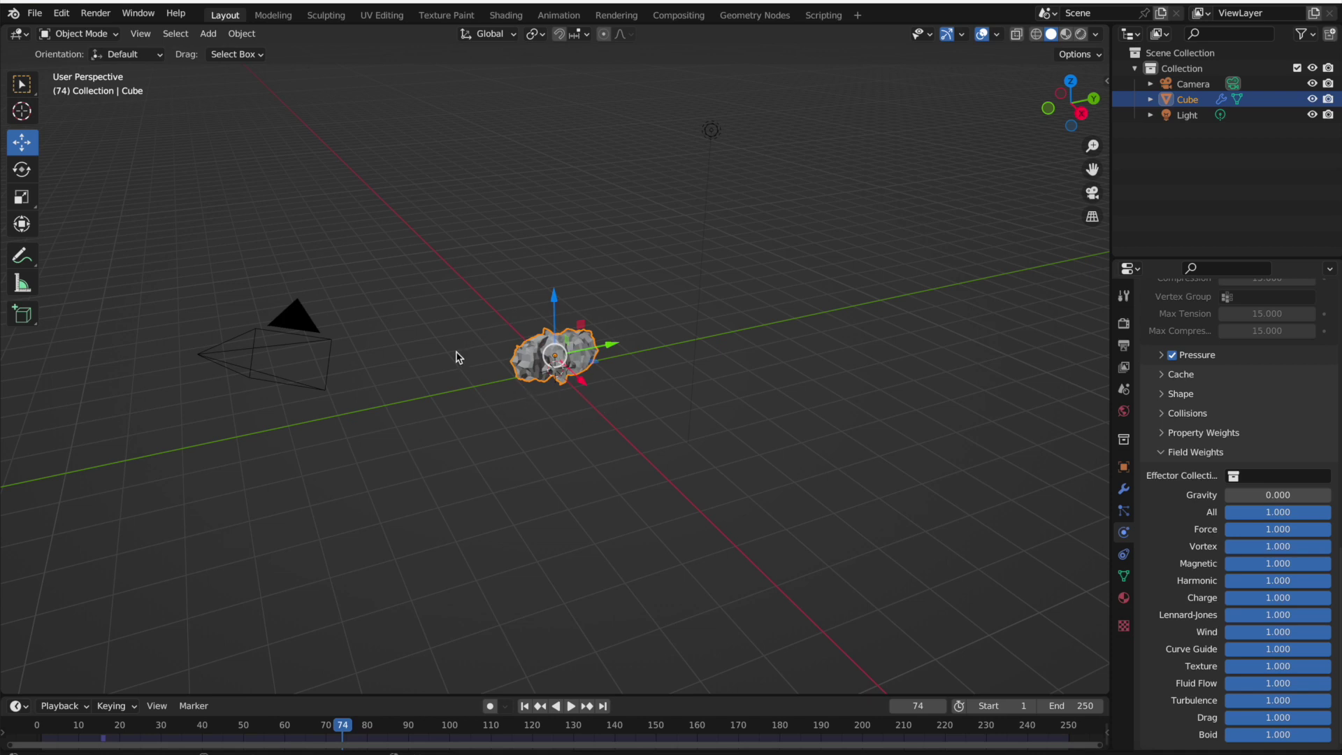
{"action": "left_click", "coordinate": [525, 706]}
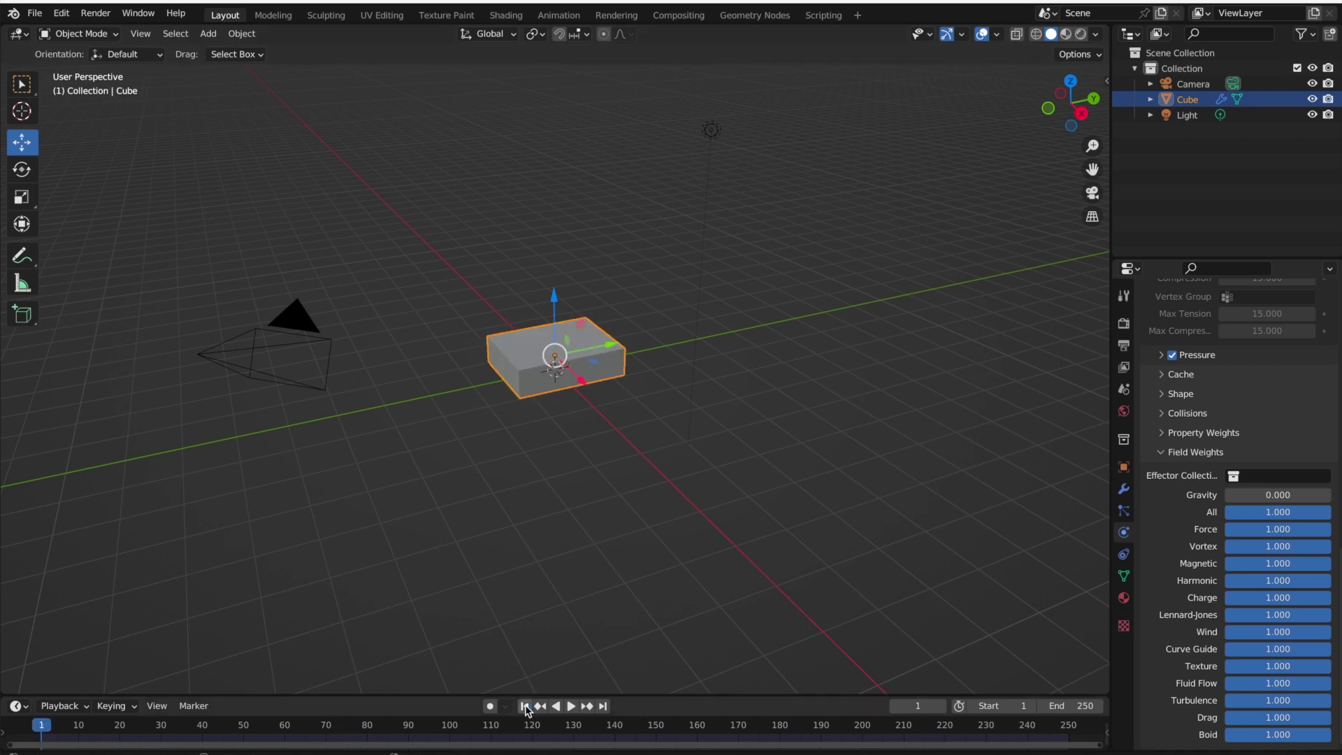
{"action": "left_click", "coordinate": [570, 707]}
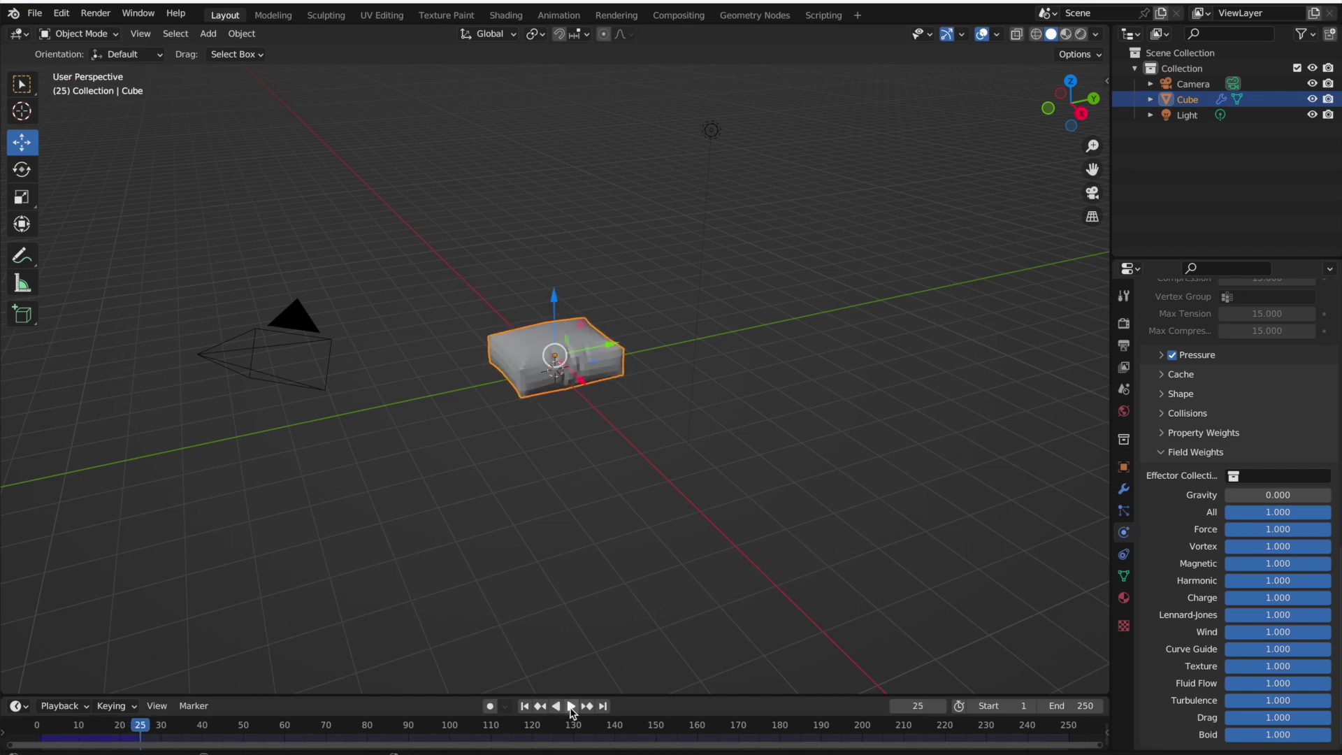
{"action": "left_click", "coordinate": [570, 706]}
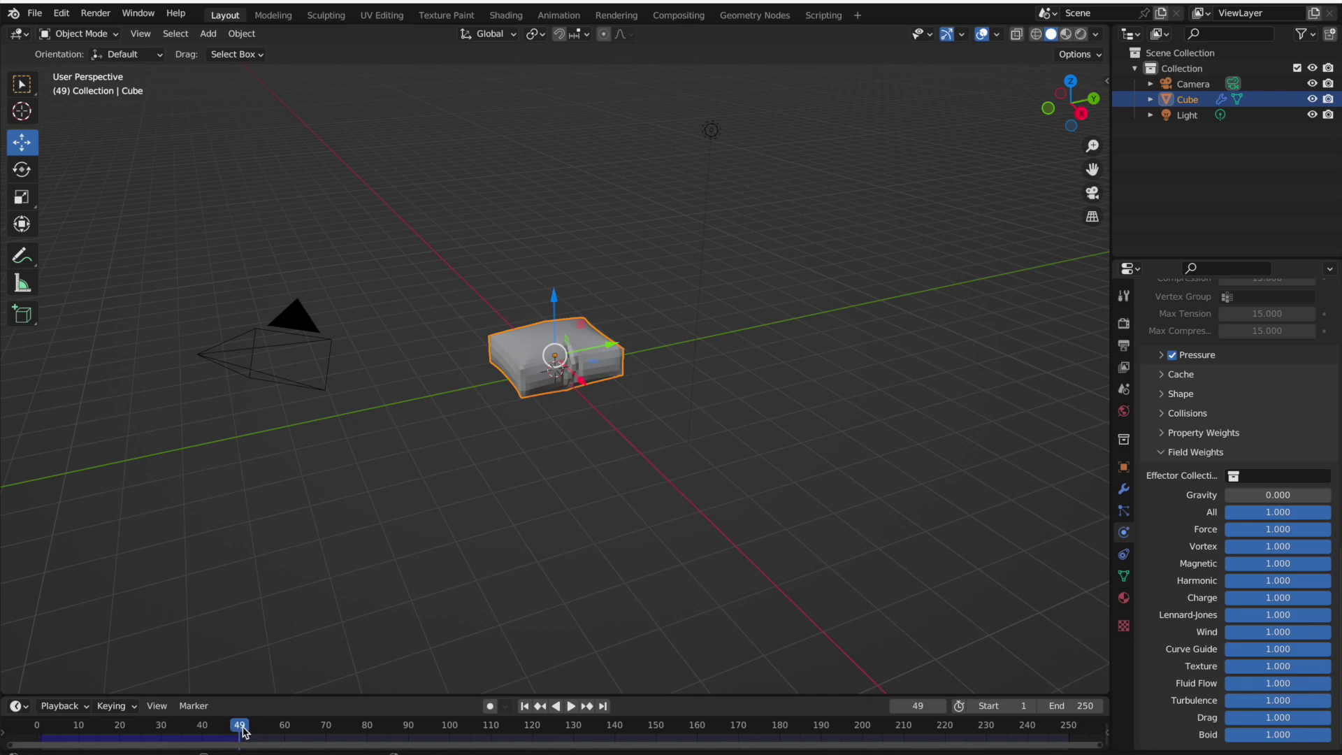
{"action": "left_click_drag", "start_coordinate": [239, 726], "coordinate": [94, 750]}
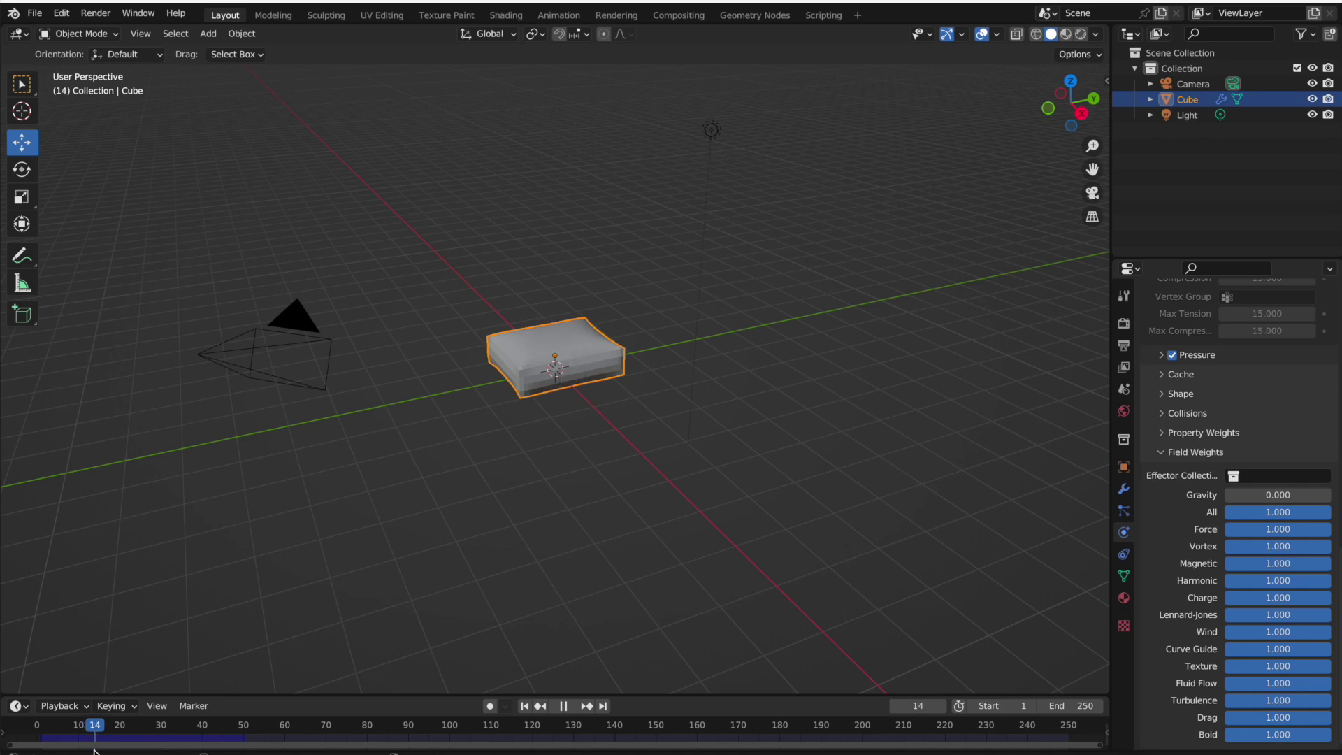
{"action": "left_click_drag", "start_coordinate": [94, 749], "coordinate": [91, 750]}
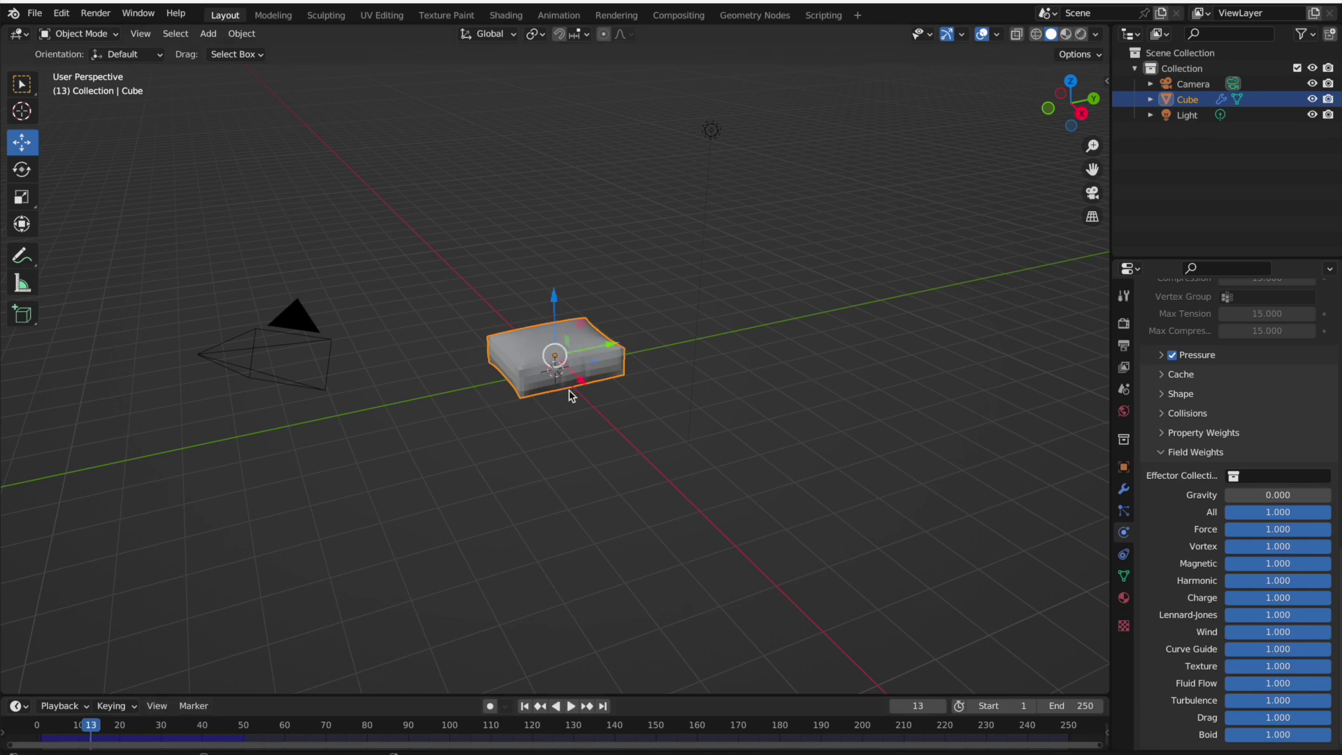
{"action": "middle_click_drag", "start_coordinate": [569, 395], "coordinate": [569, 395]}
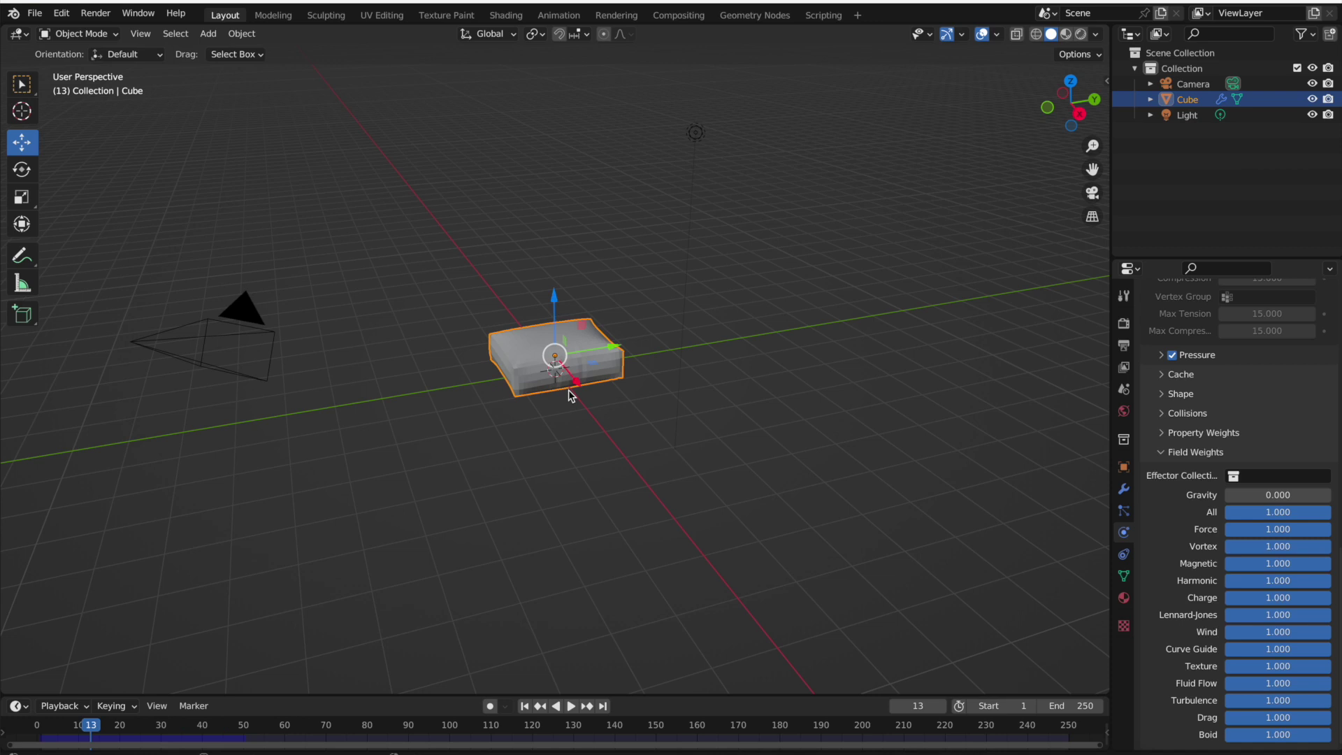
Duplicate the cushion slab as Cube.001, reset to frame 0, and select Cube.001
{"action": "key", "text": "shift+d"}
{"action": "right_click", "coordinate": [568, 388]}
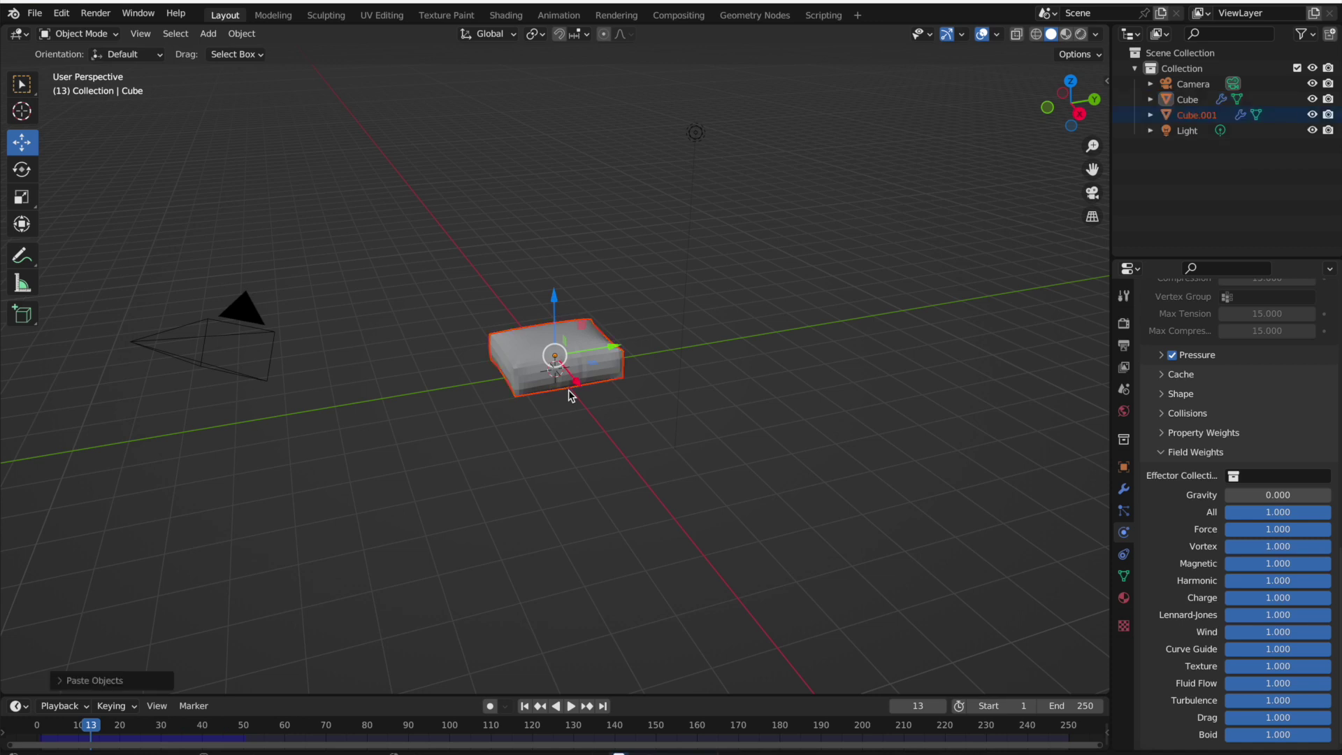
{"action": "key", "text": "shift+Left"}
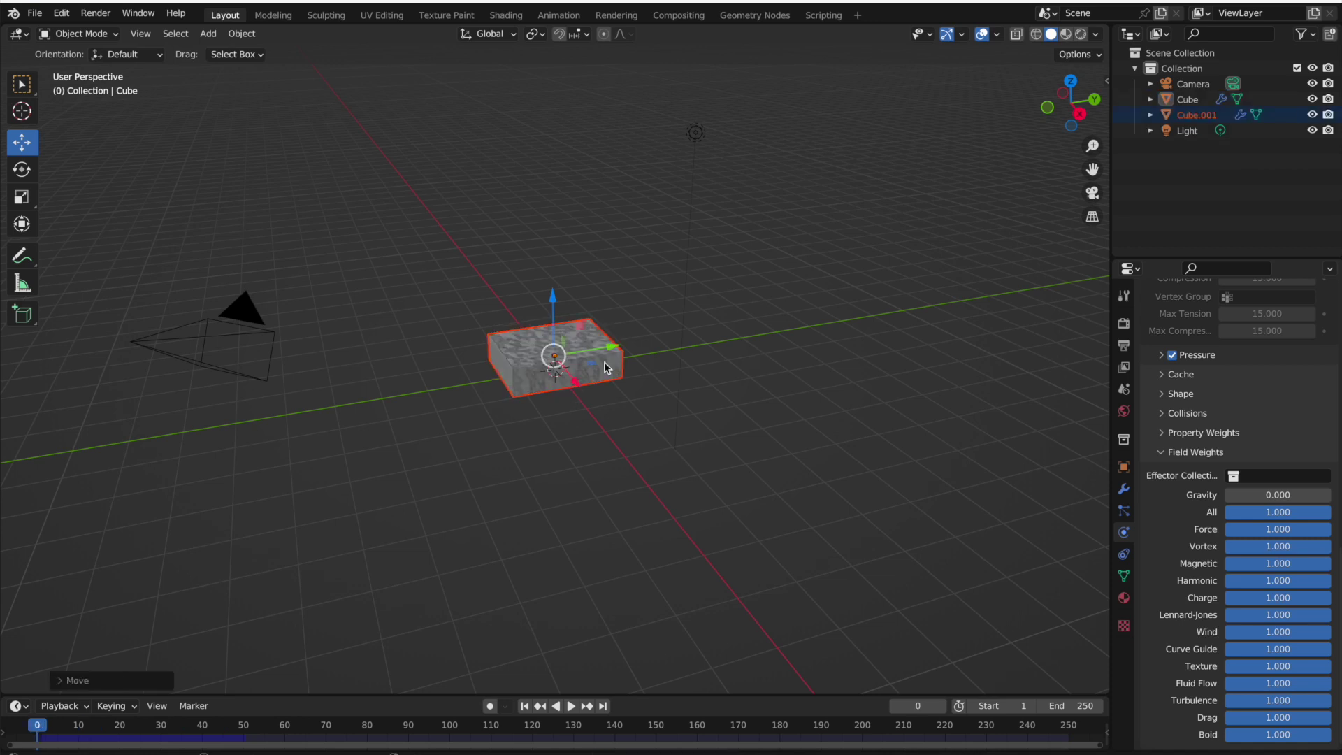
{"action": "left_click", "coordinate": [571, 706]}
{"action": "left_click", "coordinate": [570, 707]}
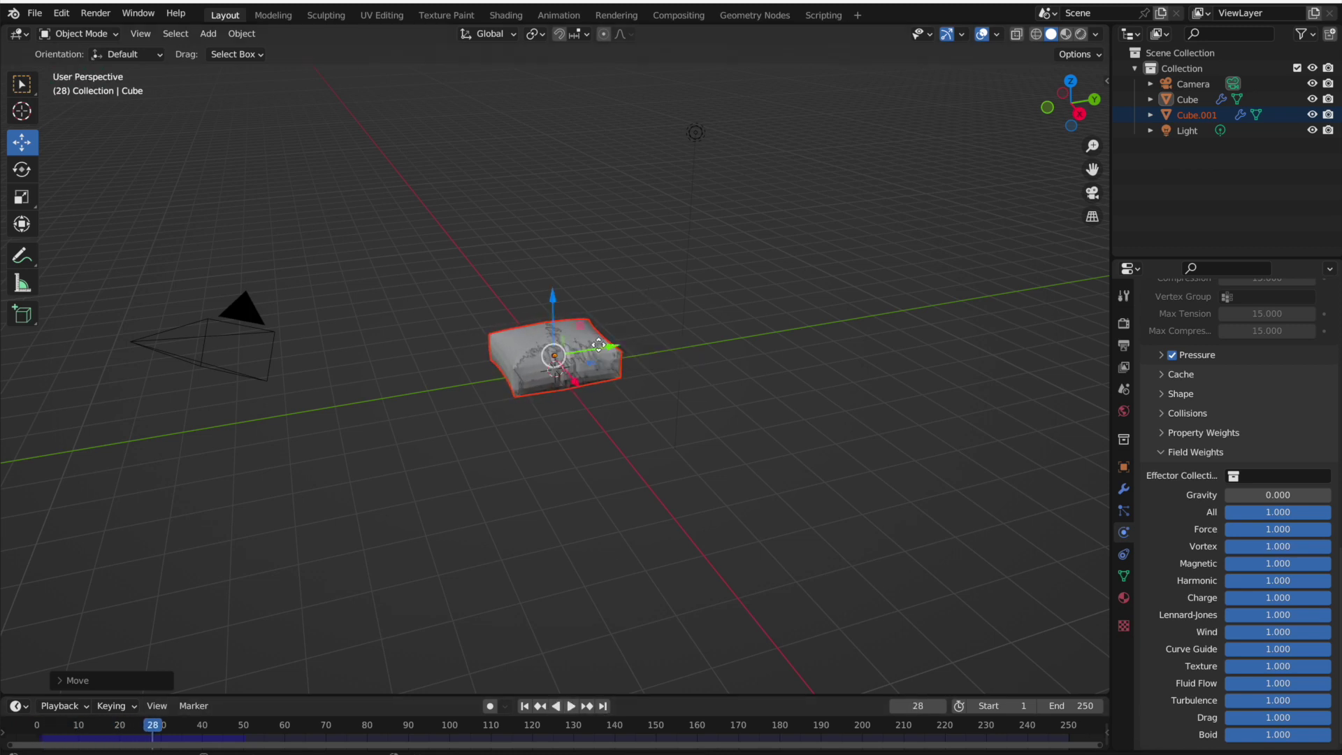
{"action": "mouse_move", "coordinate": [599, 344]}
{"action": "left_mouse_down"}
{"action": "mouse_move", "coordinate": [458, 366]}
{"action": "mouse_move", "coordinate": [597, 343]}
{"action": "mouse_move", "coordinate": [615, 361]}
{"action": "left_mouse_up"}
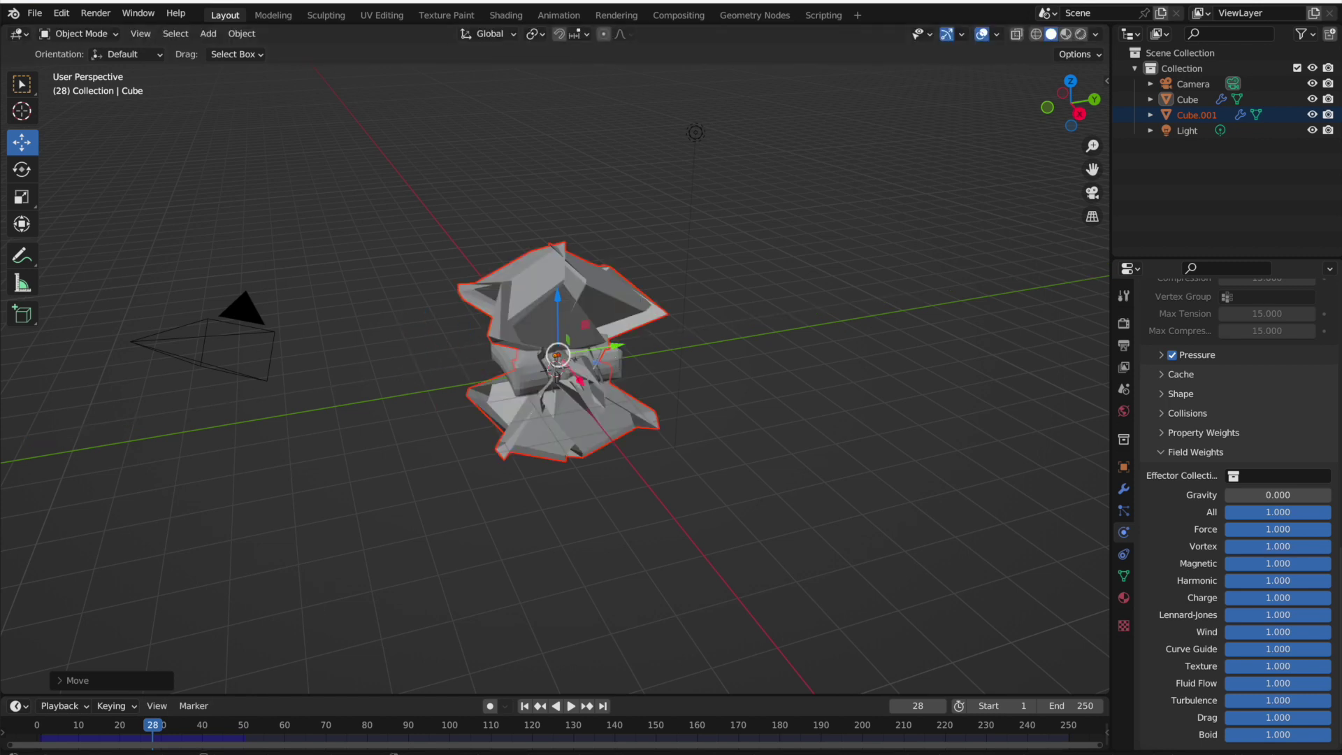
{"action": "key", "text": "ctrl+z"}
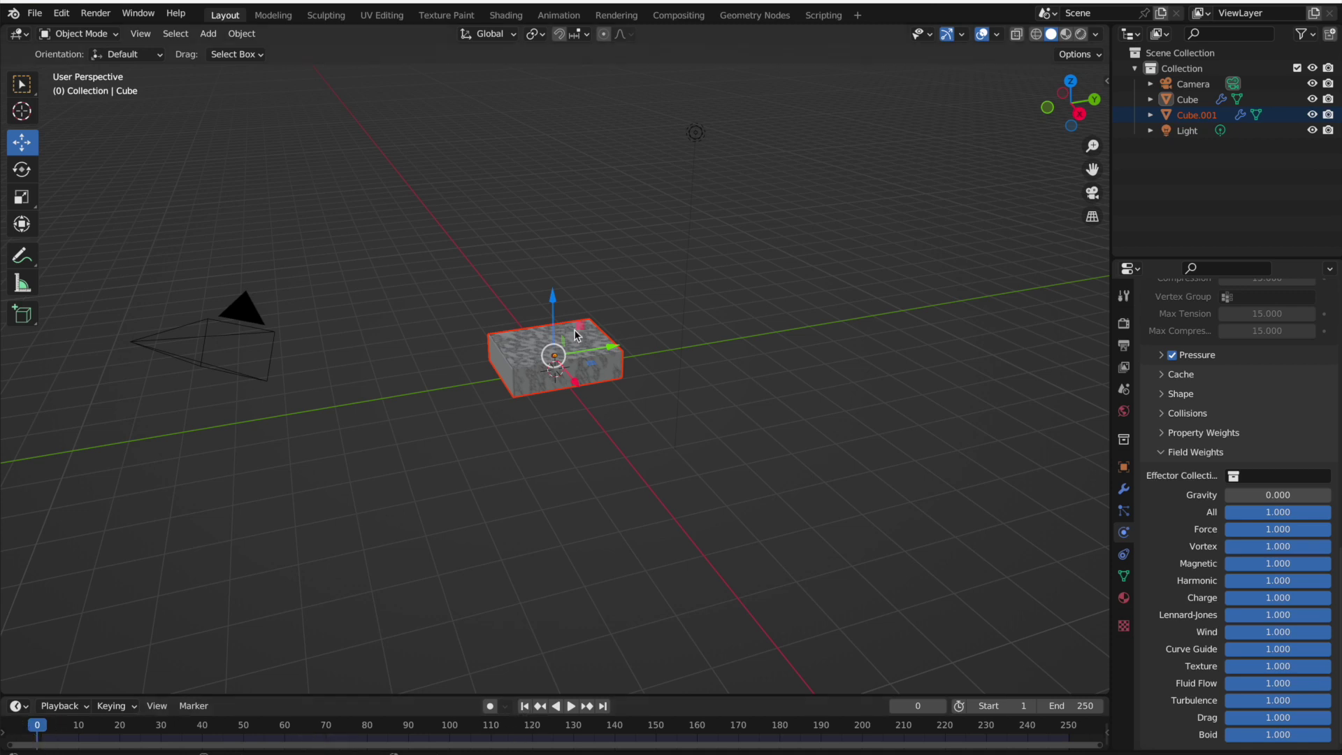
{"action": "left_click", "coordinate": [1195, 102]}
{"action": "left_click", "coordinate": [1190, 115]}
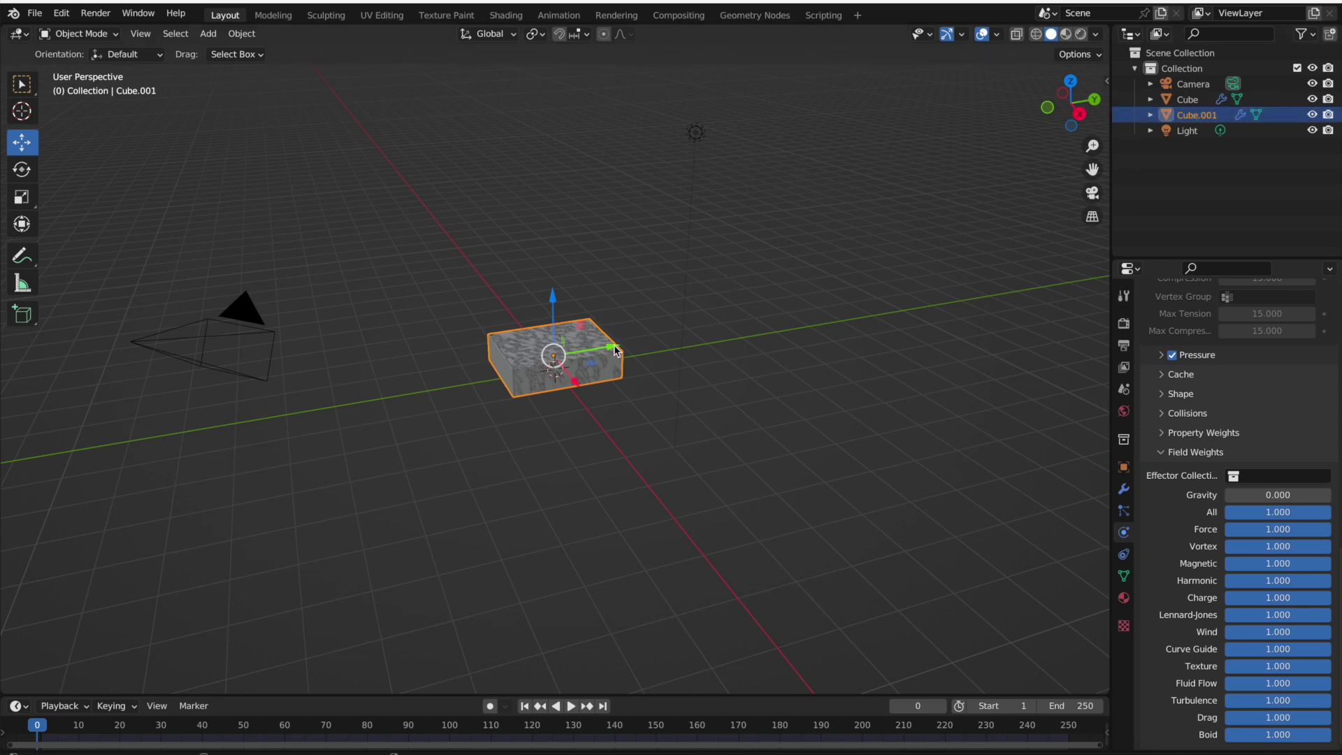
Slide Cube.001 left and place a copy of Cube, Cube.002, to the right along Y
{"action": "left_click_drag", "start_coordinate": [611, 349], "coordinate": [504, 386]}
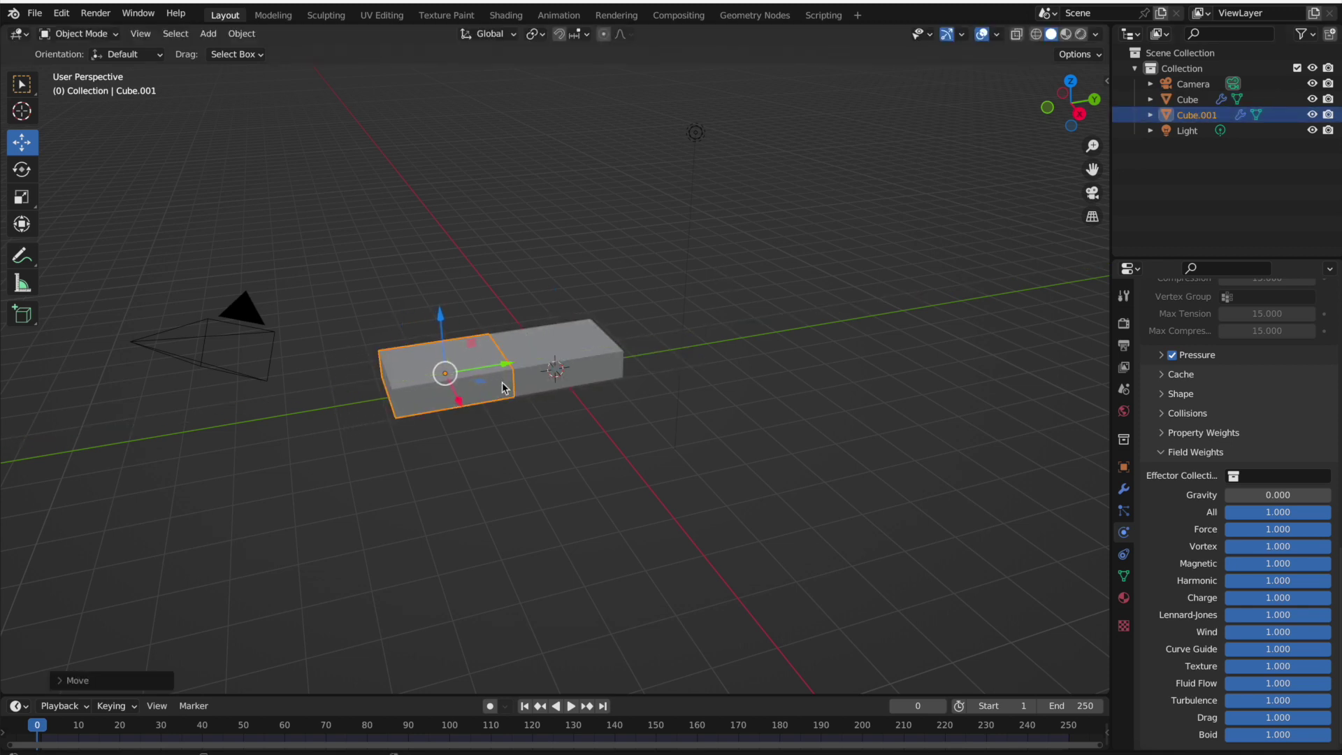
{"action": "left_click", "coordinate": [1193, 100]}
{"action": "key", "text": "ctrl+c"}
{"action": "key", "text": "ctrl+v"}
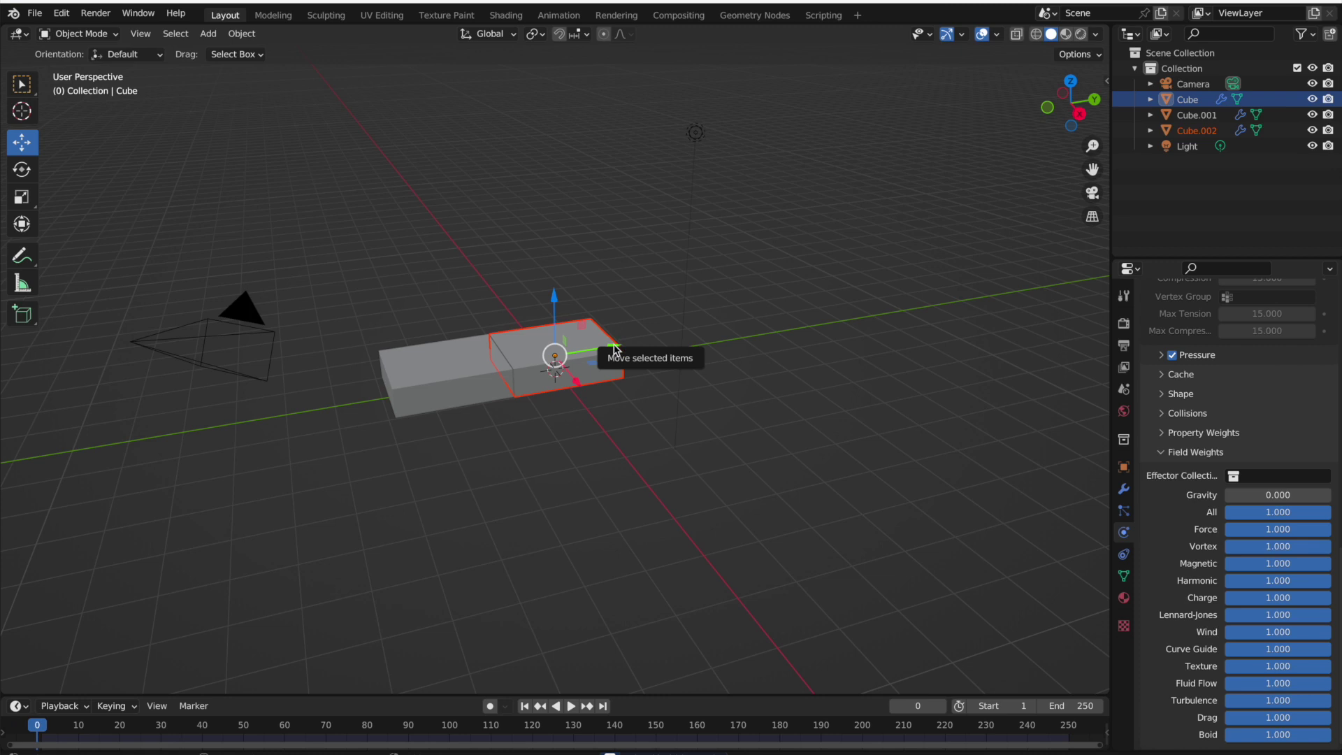
{"action": "left_click_drag", "start_coordinate": [615, 347], "coordinate": [718, 340]}
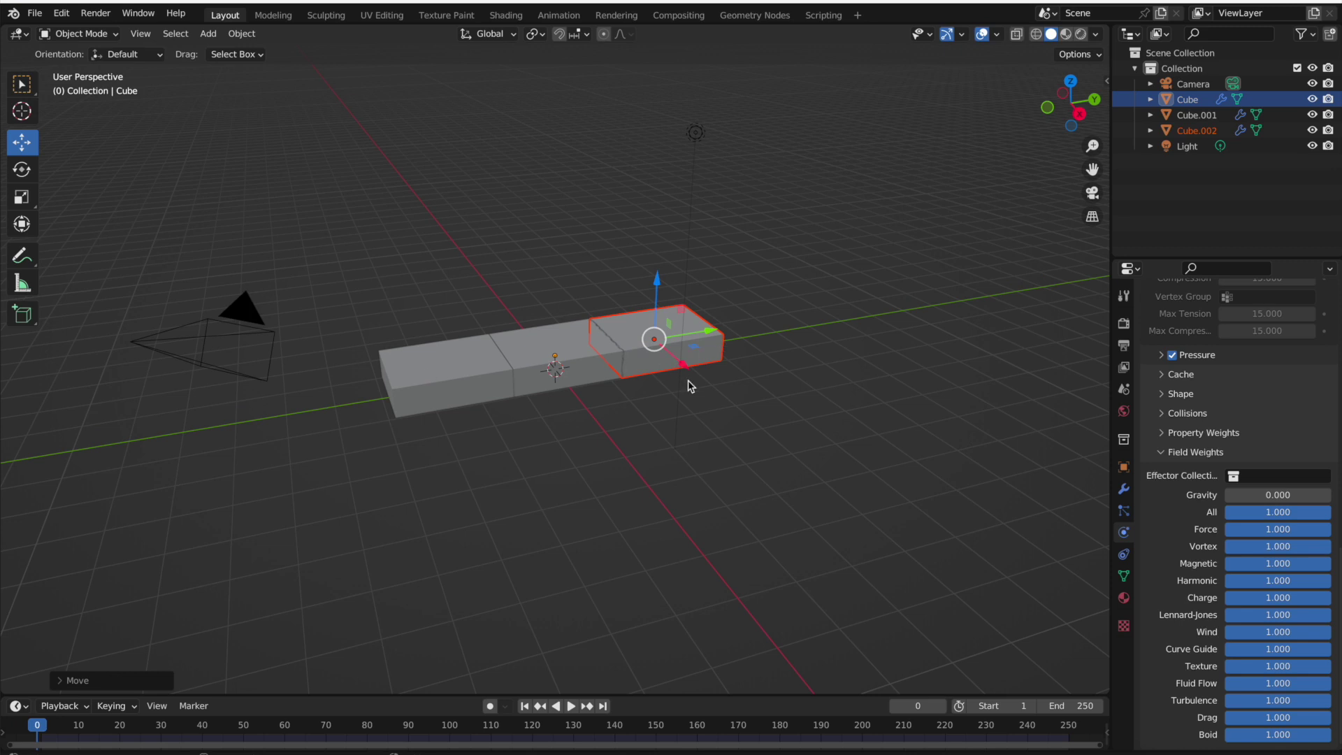
{"action": "left_click", "coordinate": [592, 362]}
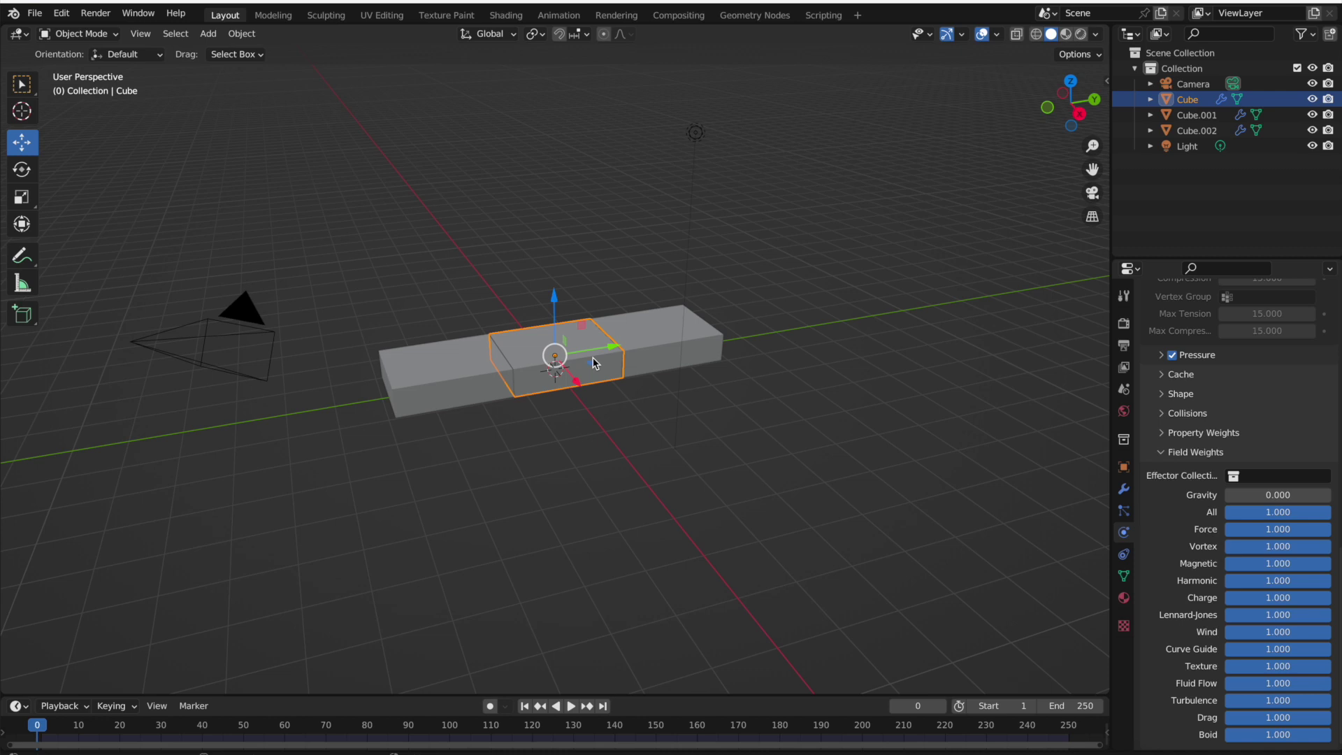
{"action": "key", "text": "ctrl+c"}
Paste Cube.003, lower it under the row and stretch it 2.8353 along Y as the base
{"action": "key", "text": "ctrl+v"}
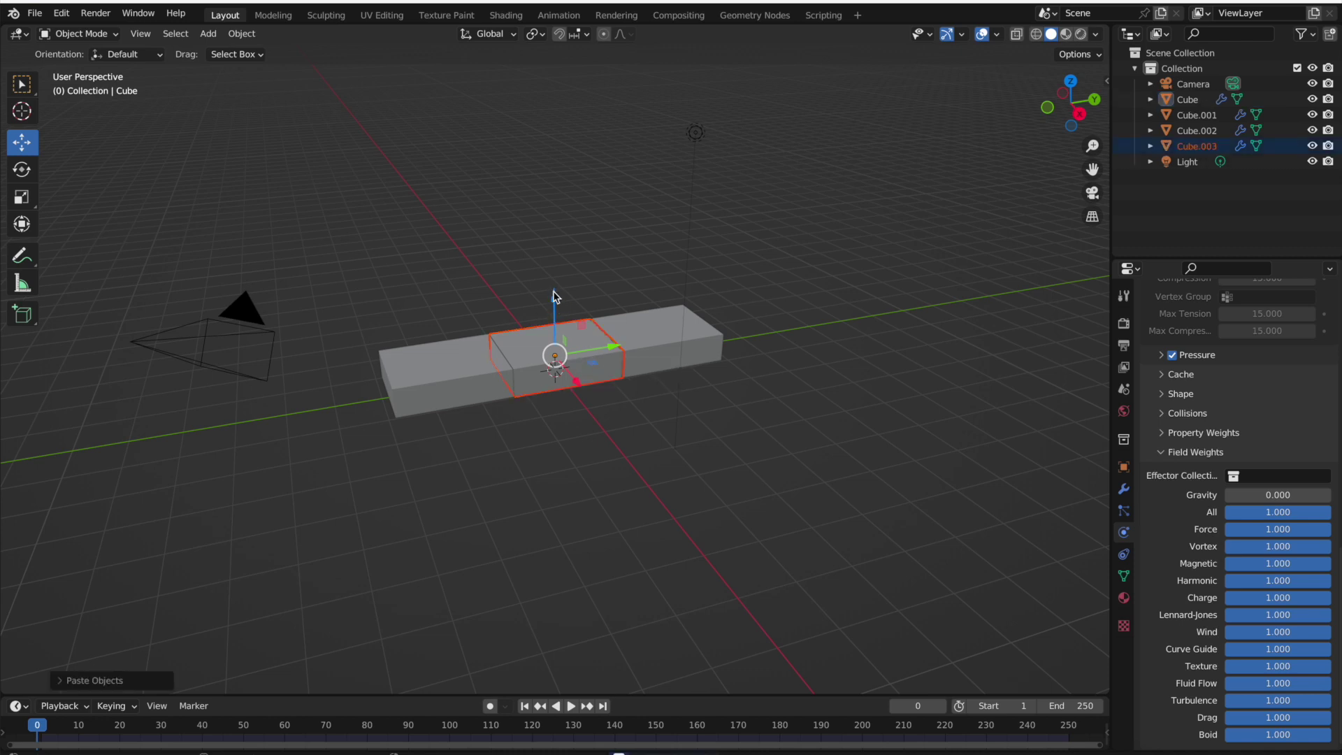
{"action": "left_click_drag", "start_coordinate": [556, 299], "coordinate": [562, 328]}
{"action": "left_click", "coordinate": [22, 196]}
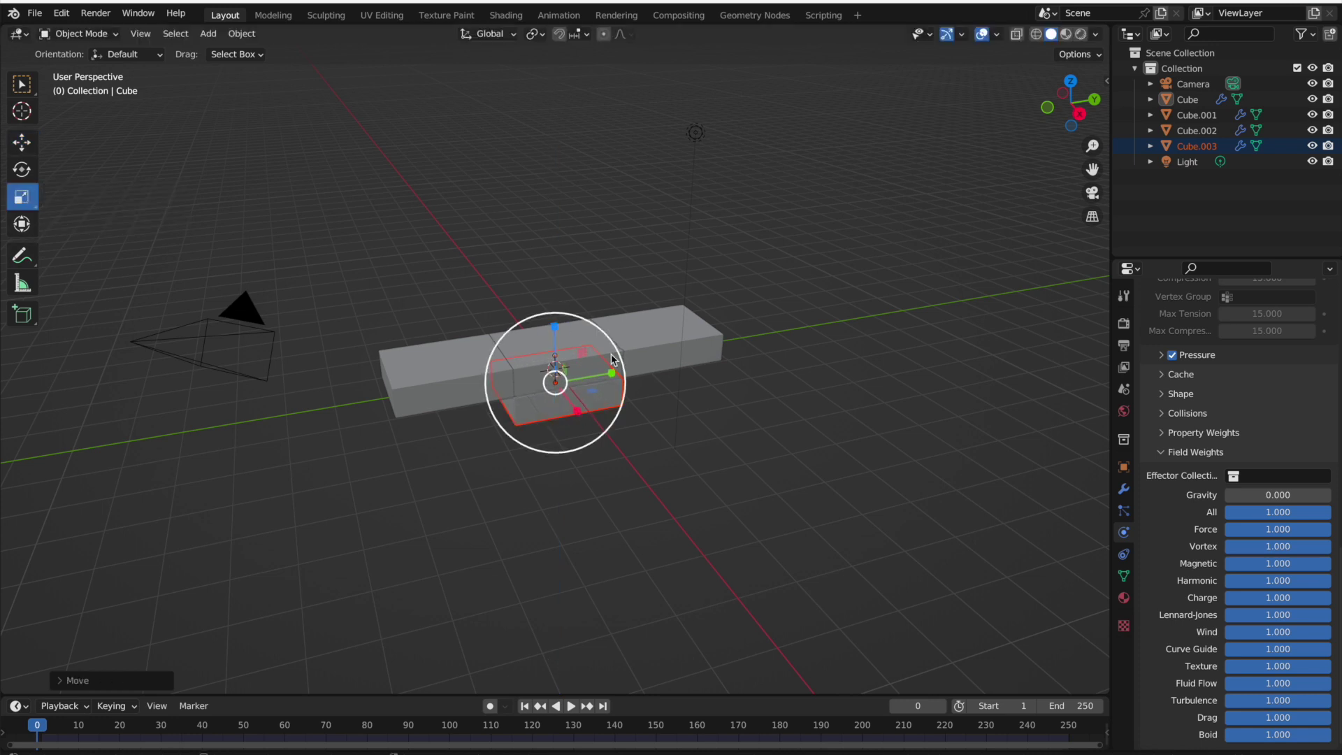
{"action": "left_click_drag", "start_coordinate": [614, 378], "coordinate": [735, 361]}
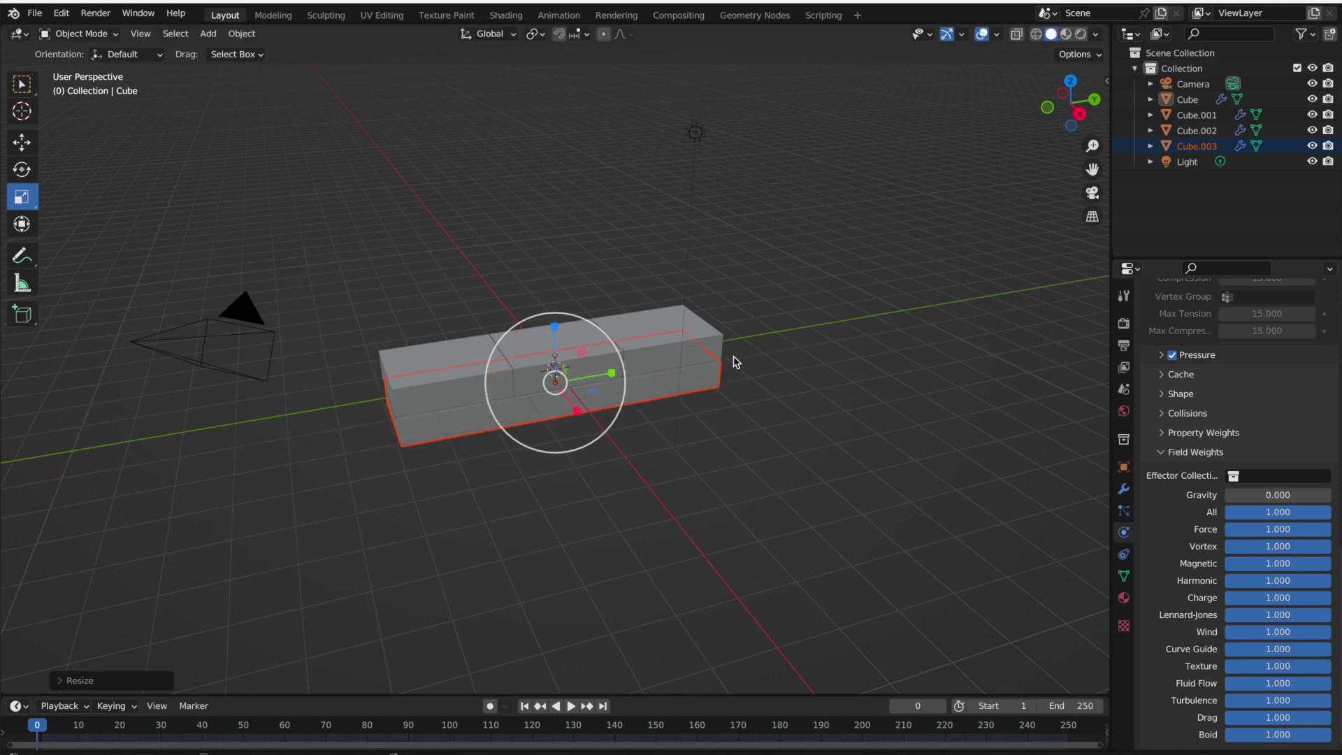
{"action": "left_click", "coordinate": [681, 389]}
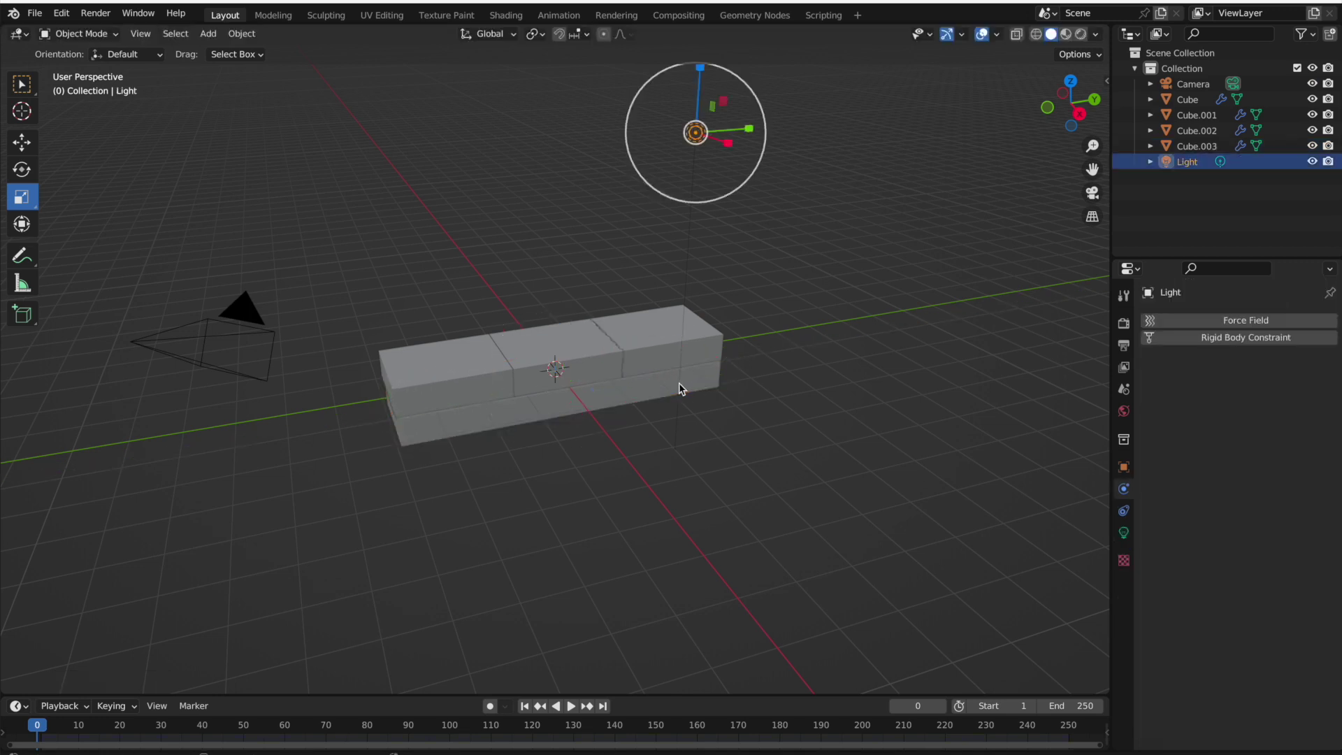
{"action": "left_click", "coordinate": [681, 389]}
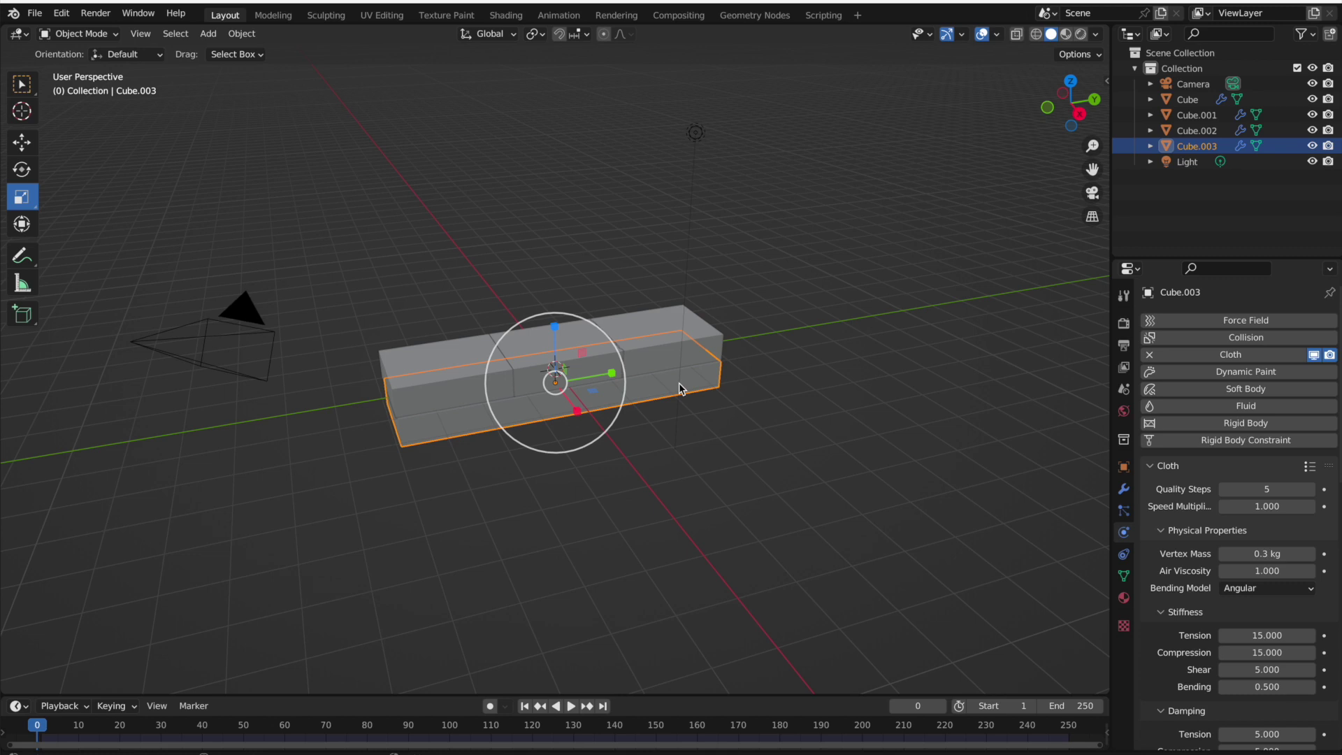
Paste a copy of the long block, slide it along X and rotate it upright
{"action": "key", "text": "ctrl+v"}
{"action": "key", "text": "KP_4"}
{"action": "key", "text": "KP_4"}
{"action": "key", "text": "KP_4"}
{"action": "key", "text": "KP_4"}
{"action": "key", "text": "KP_4"}
{"action": "key", "text": "KP_4"}
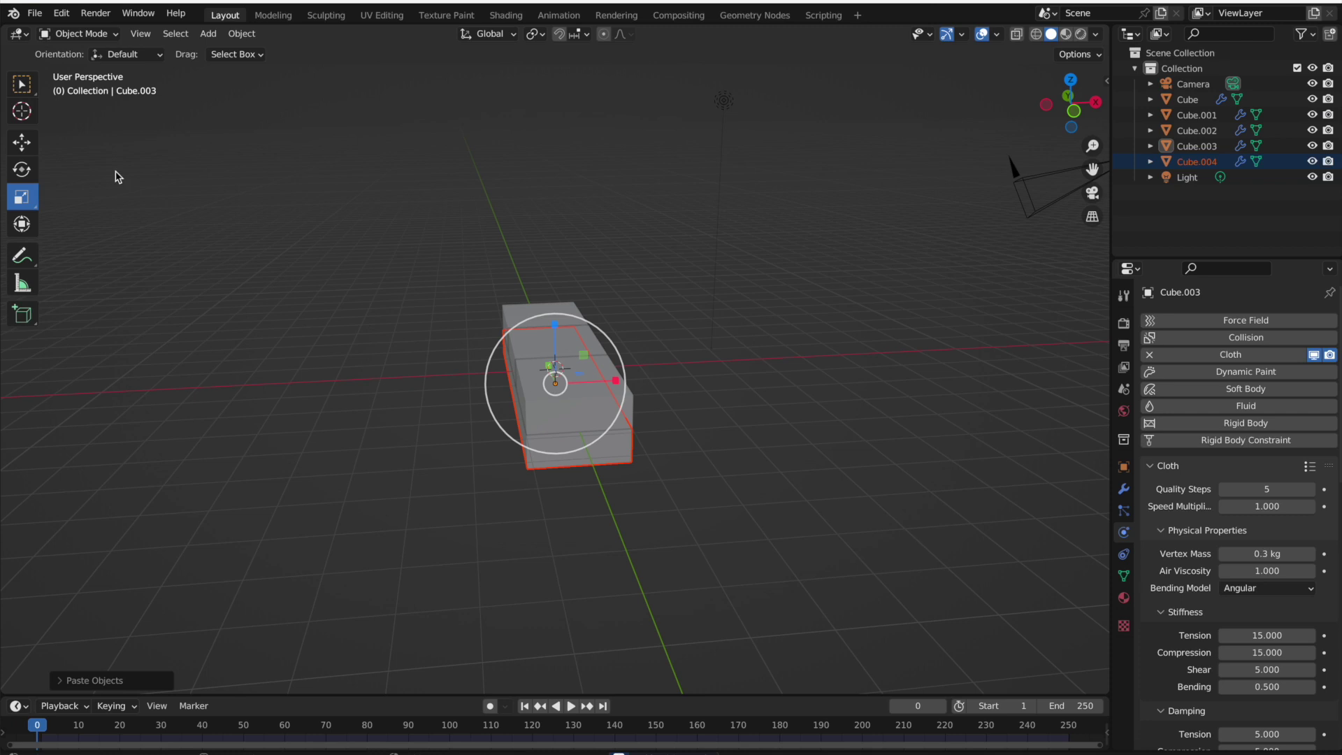
{"action": "left_click", "coordinate": [22, 142]}
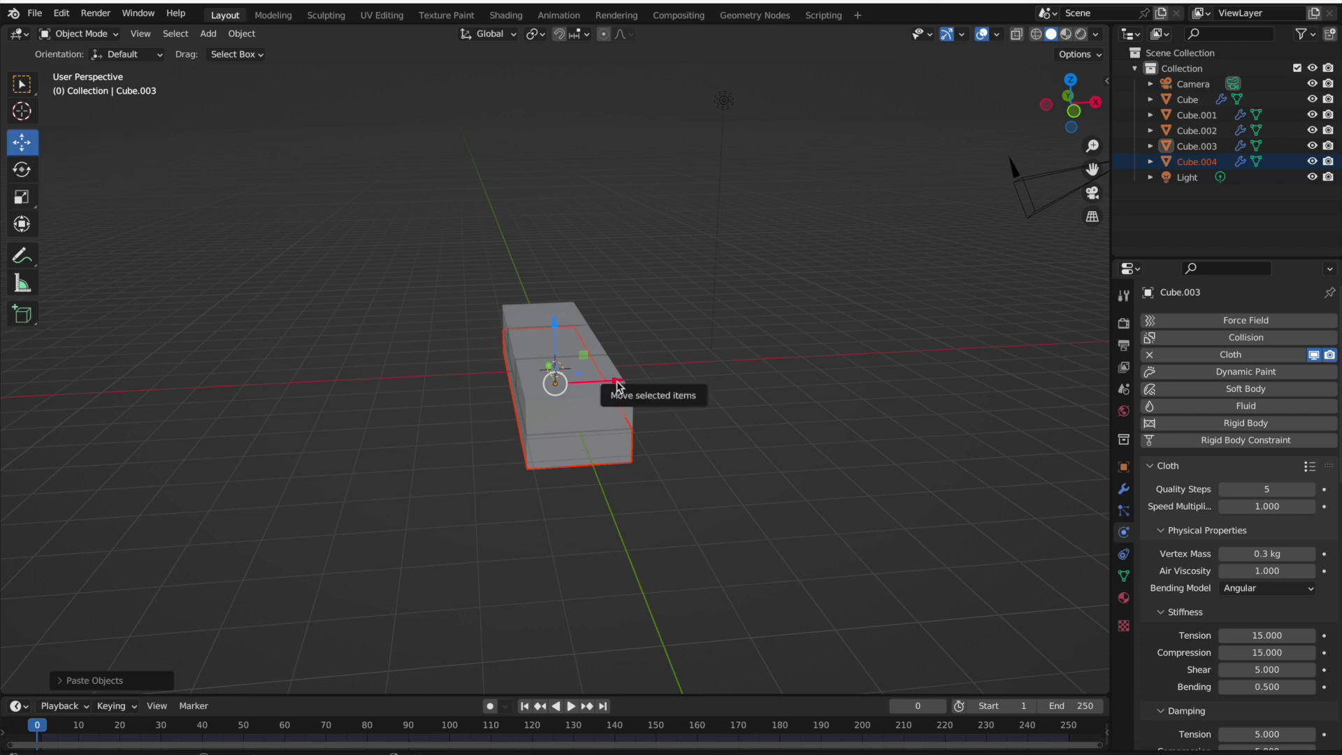
{"action": "left_click_drag", "start_coordinate": [618, 385], "coordinate": [542, 397]}
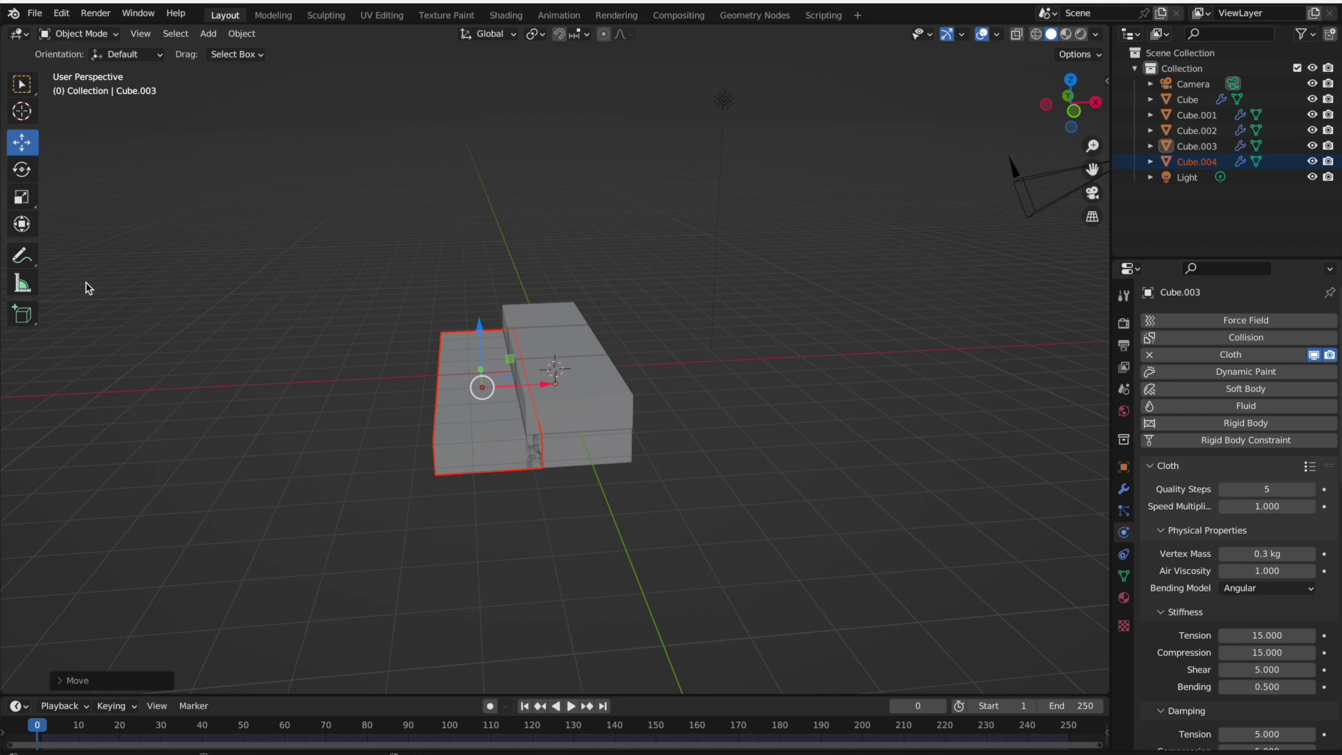
{"action": "left_click", "coordinate": [28, 173]}
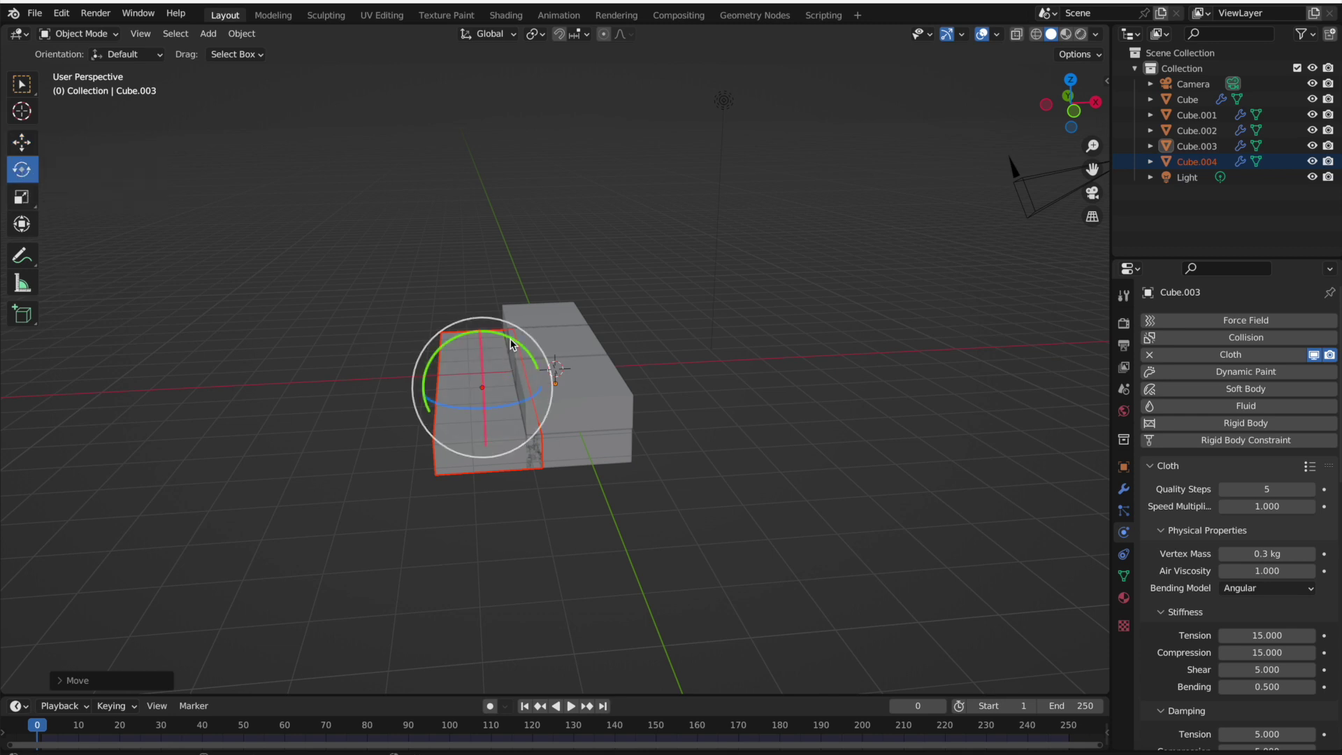
{"action": "left_click_drag", "start_coordinate": [511, 343], "coordinate": [589, 448]}
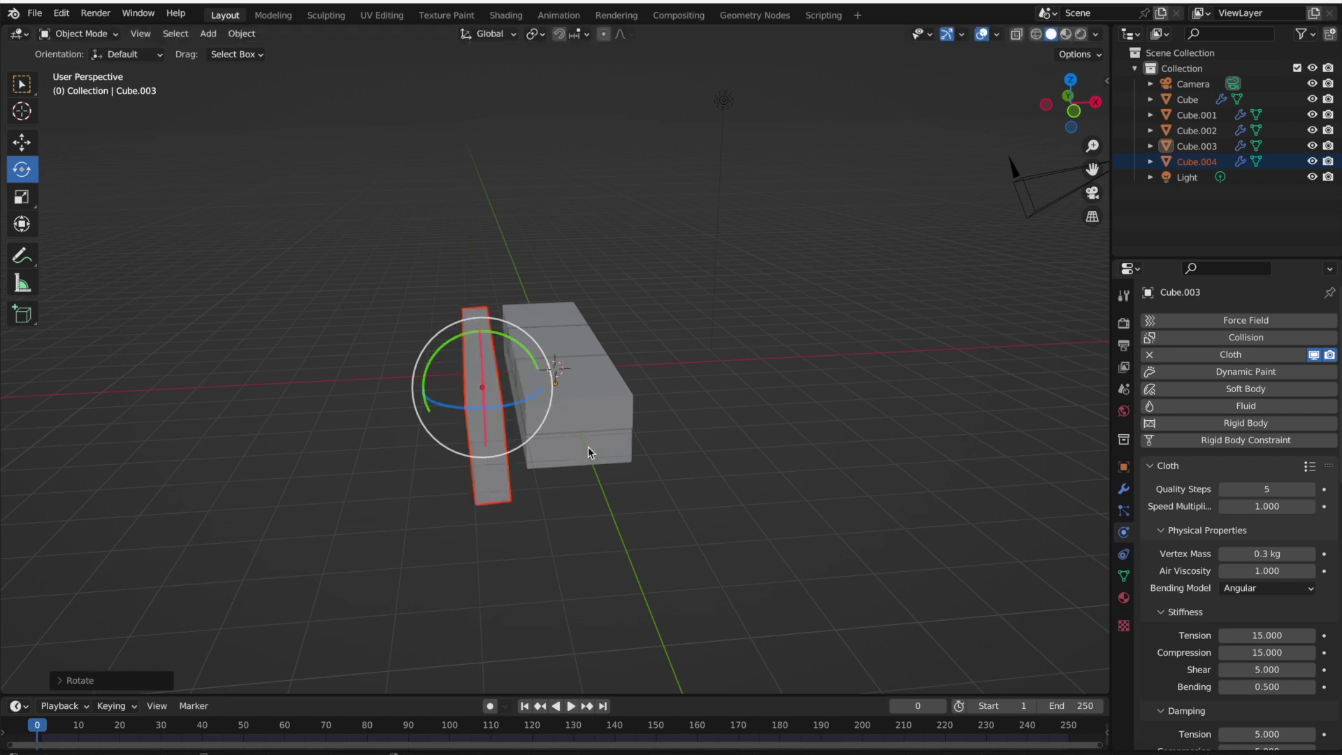
Move the upright slab closer to the cushions and raise it along Z as the backrest
{"action": "left_click", "coordinate": [23, 139]}
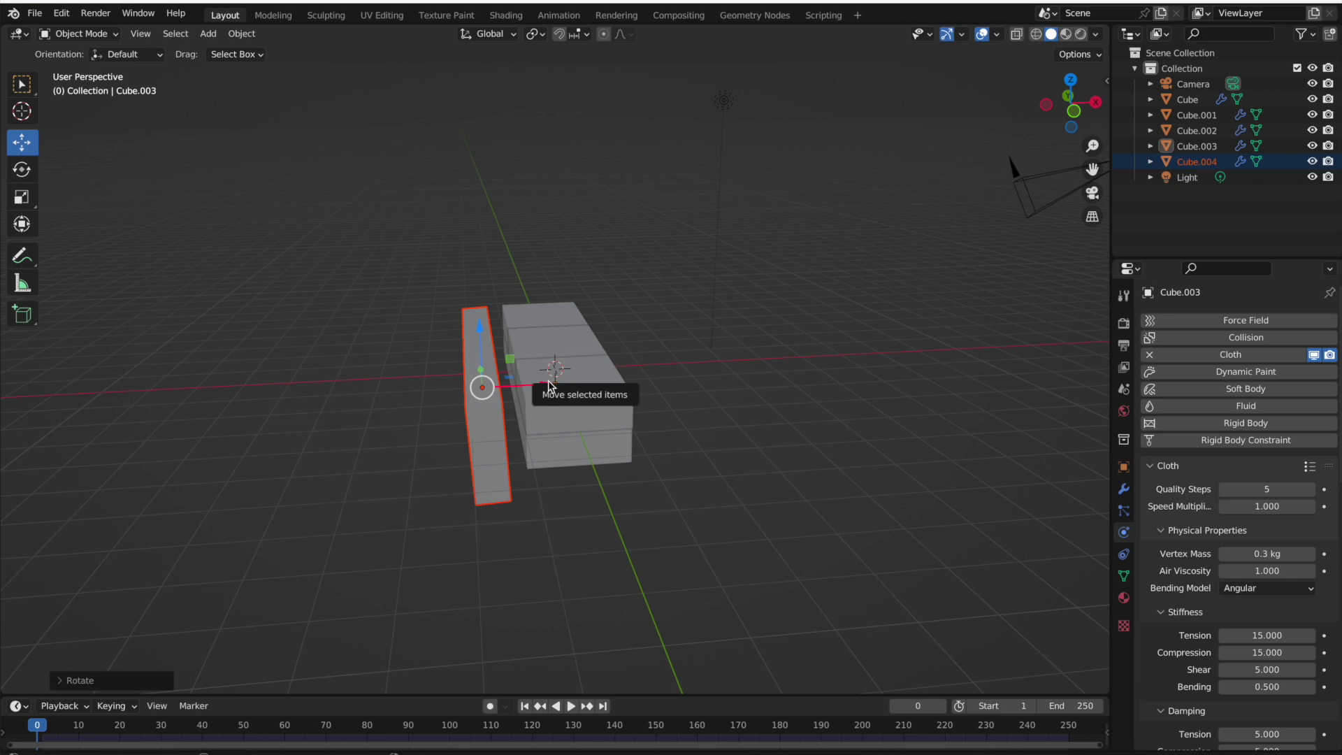
{"action": "left_click_drag", "start_coordinate": [545, 384], "coordinate": [558, 383]}
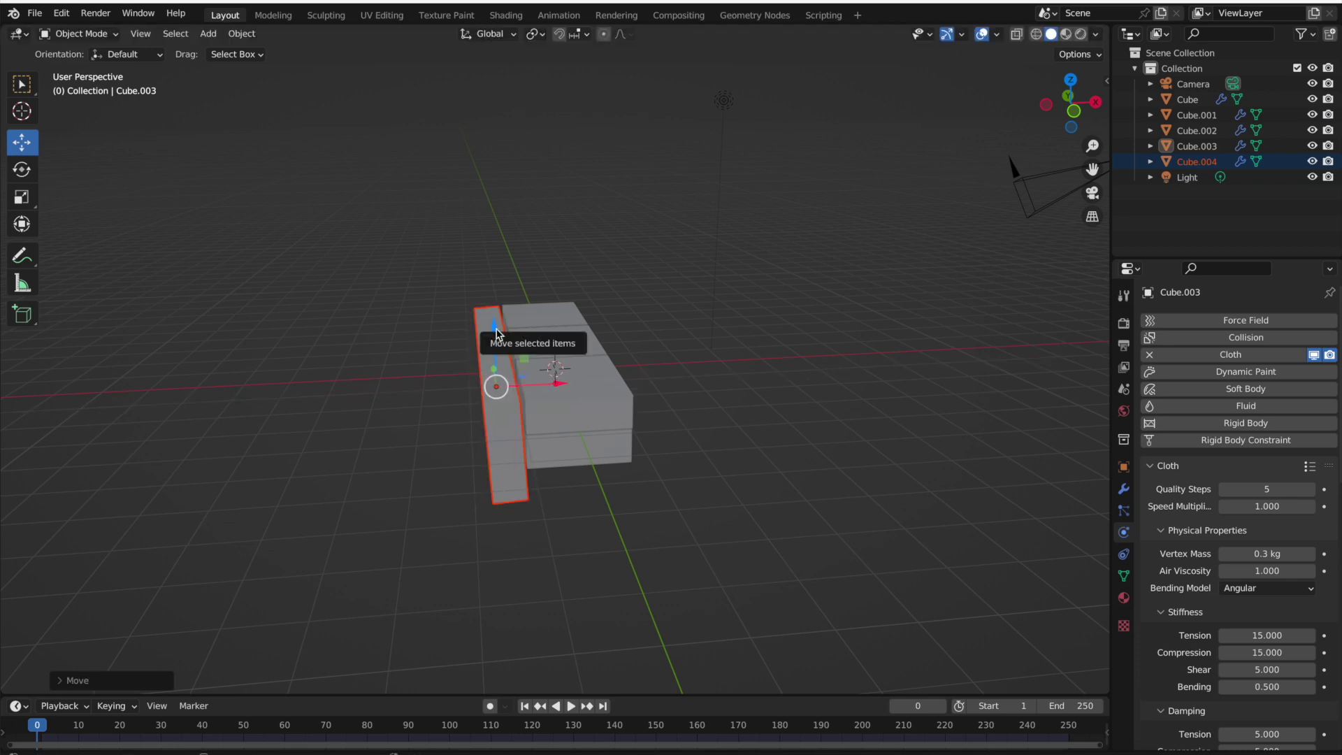
{"action": "left_click_drag", "start_coordinate": [496, 334], "coordinate": [496, 300]}
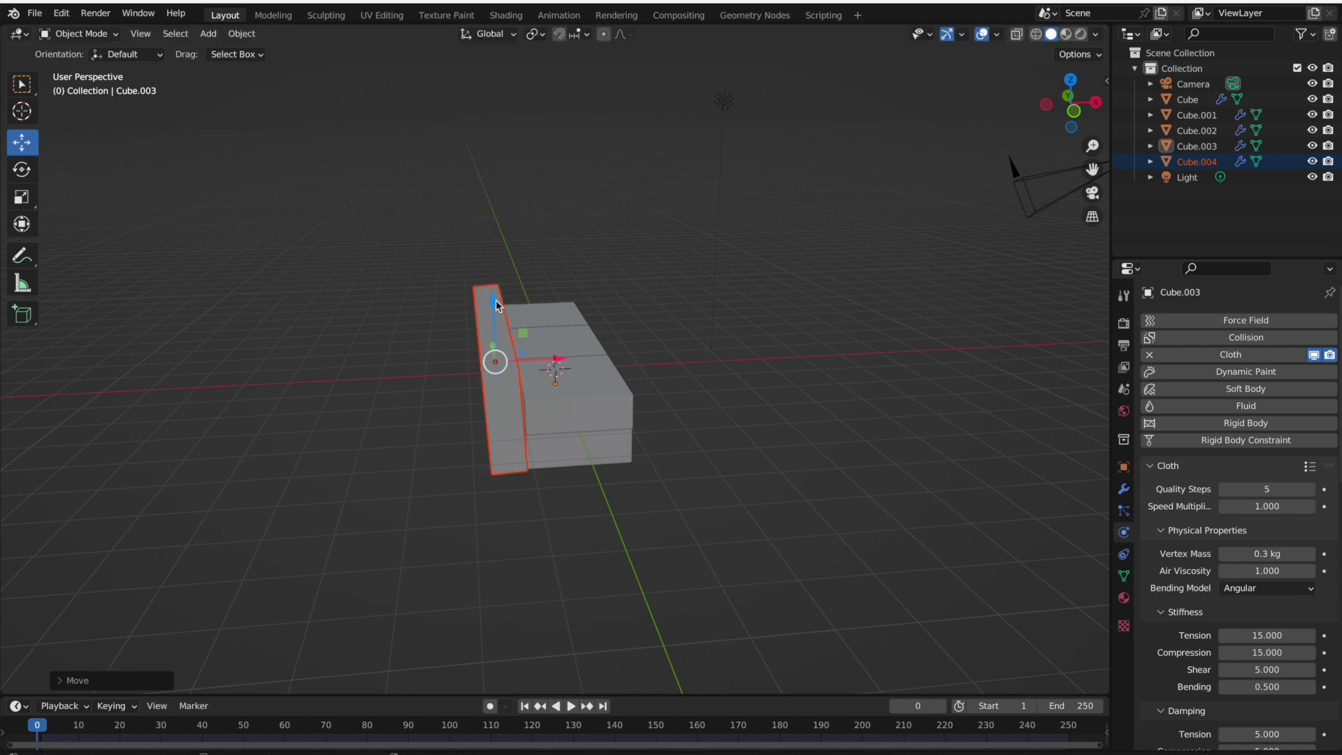
{"action": "middle_click_drag", "start_coordinate": [589, 375], "coordinate": [589, 375]}
Play the cloth simulation to frame 13, then lift the backrest slightly along Z
{"action": "left_click", "coordinate": [570, 707]}
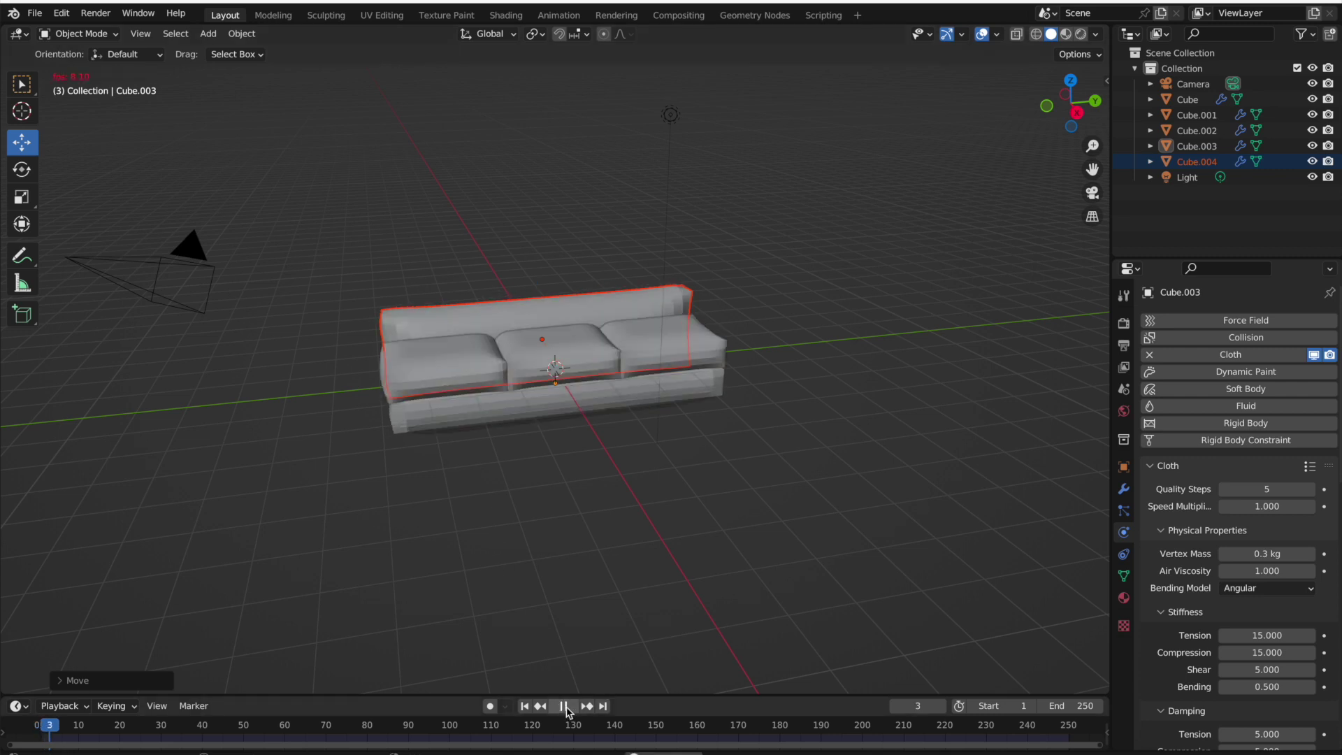
{"action": "left_click", "coordinate": [565, 706]}
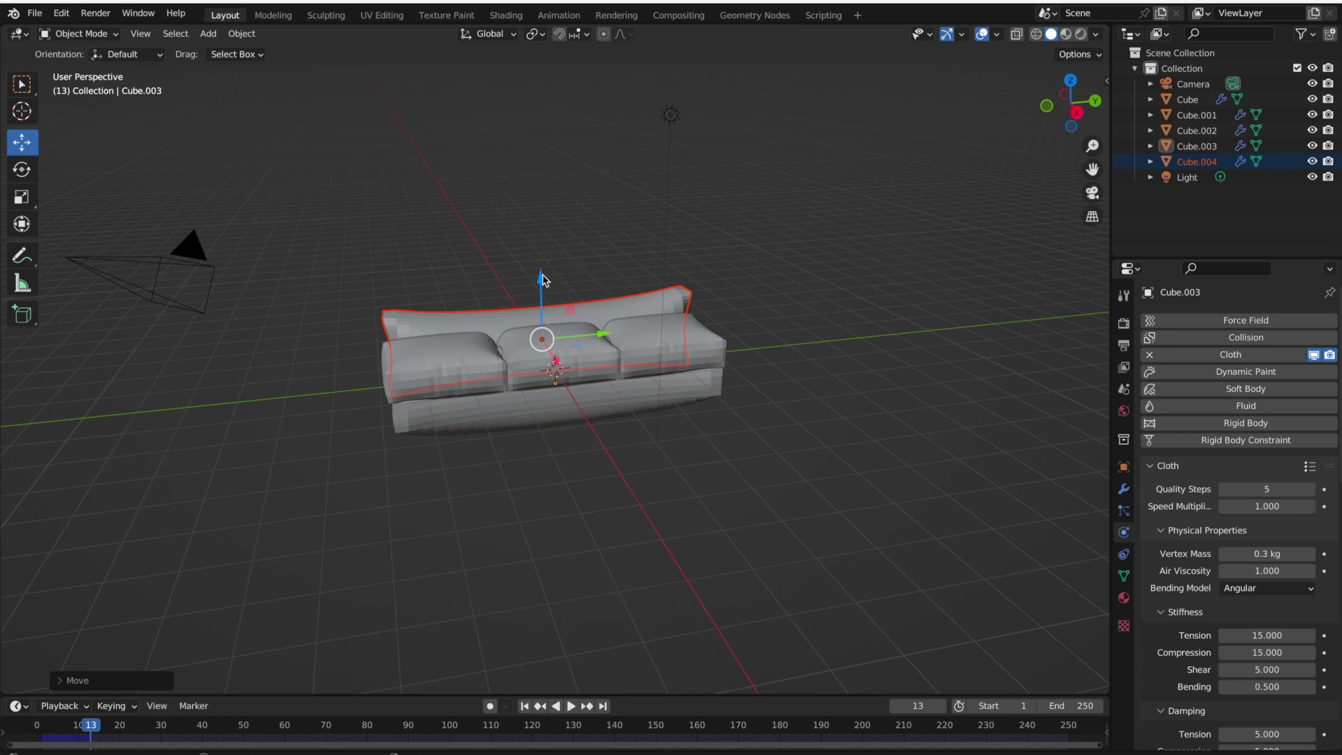
{"action": "left_click_drag", "start_coordinate": [540, 278], "coordinate": [540, 265]}
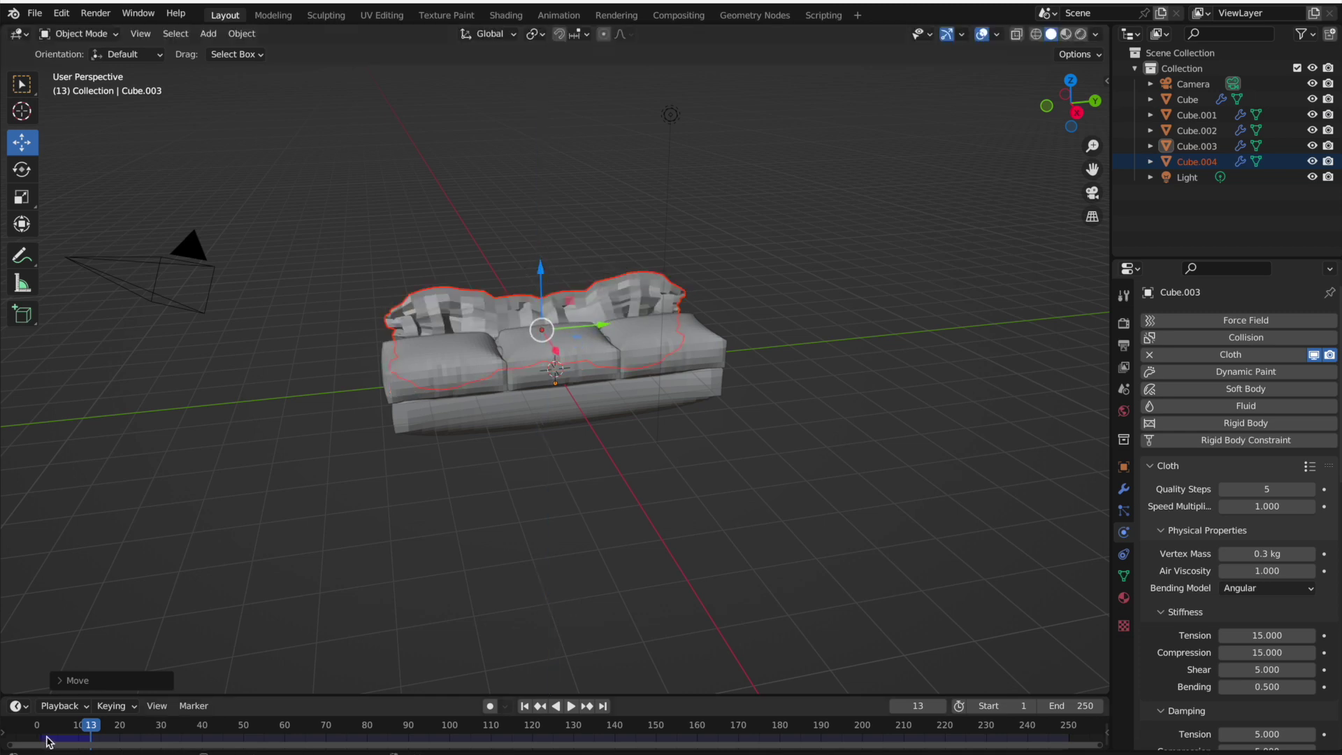
Rewind to frame 0, lower backrest Cube.004 slightly, and select the front-left cushion
{"action": "left_click_drag", "start_coordinate": [92, 731], "coordinate": [35, 733]}
{"action": "key", "text": "space"}
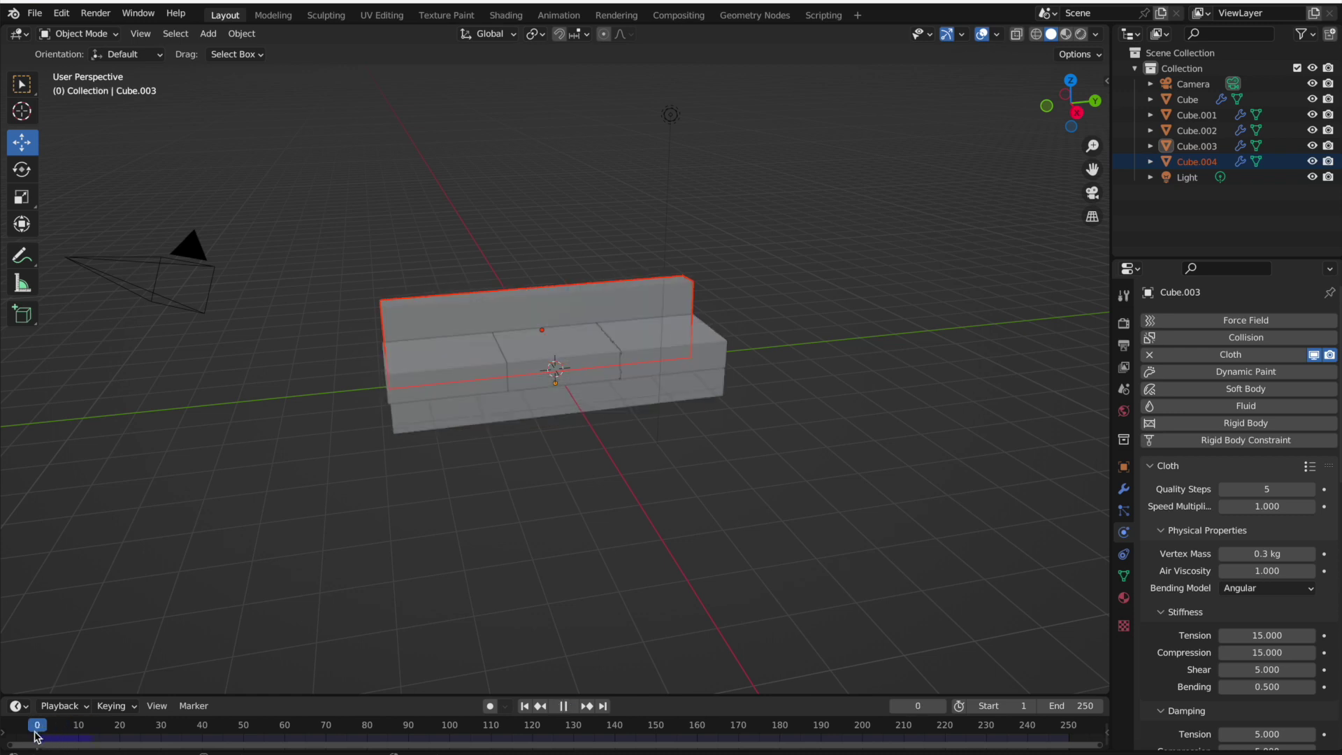
{"action": "key", "text": "space"}
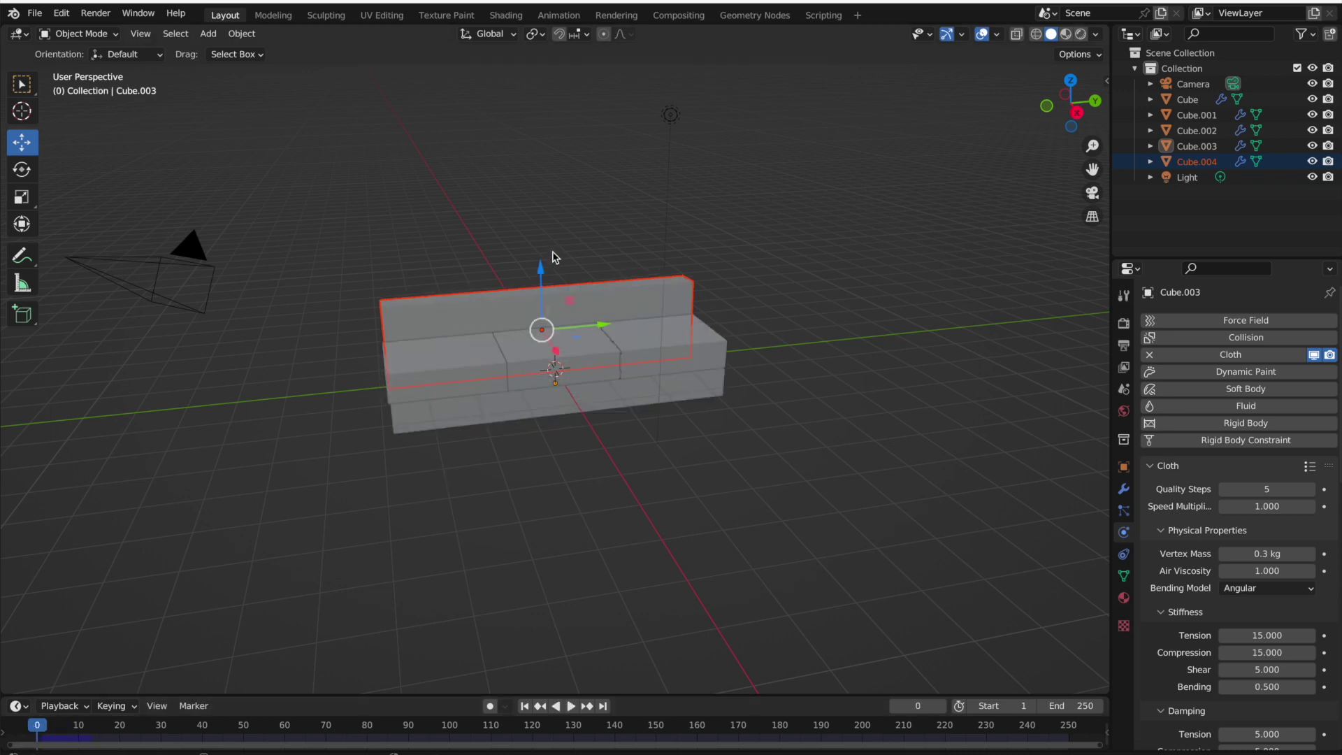
{"action": "mouse_move", "coordinate": [542, 273]}
{"action": "left_mouse_down"}
{"action": "mouse_move", "coordinate": [541, 245]}
{"action": "mouse_move", "coordinate": [549, 267]}
{"action": "left_mouse_up"}
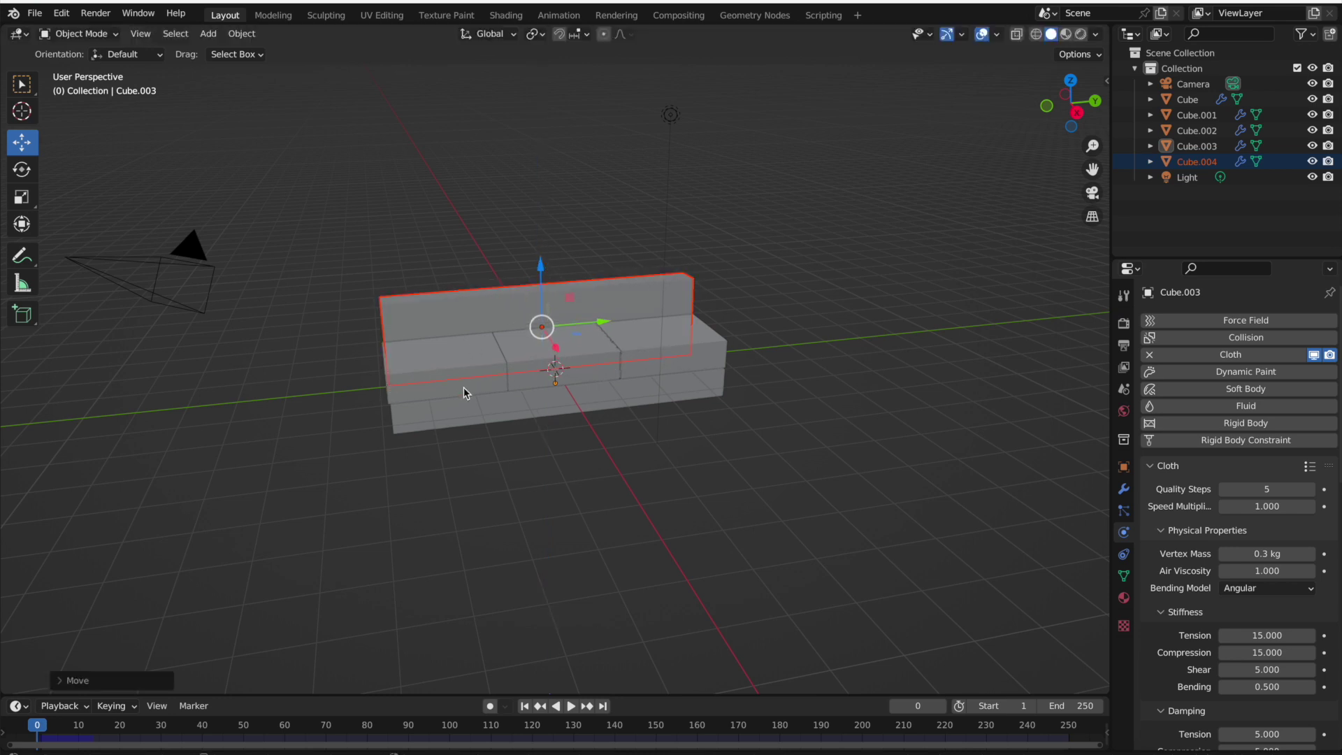
{"action": "left_click", "coordinate": [435, 360]}
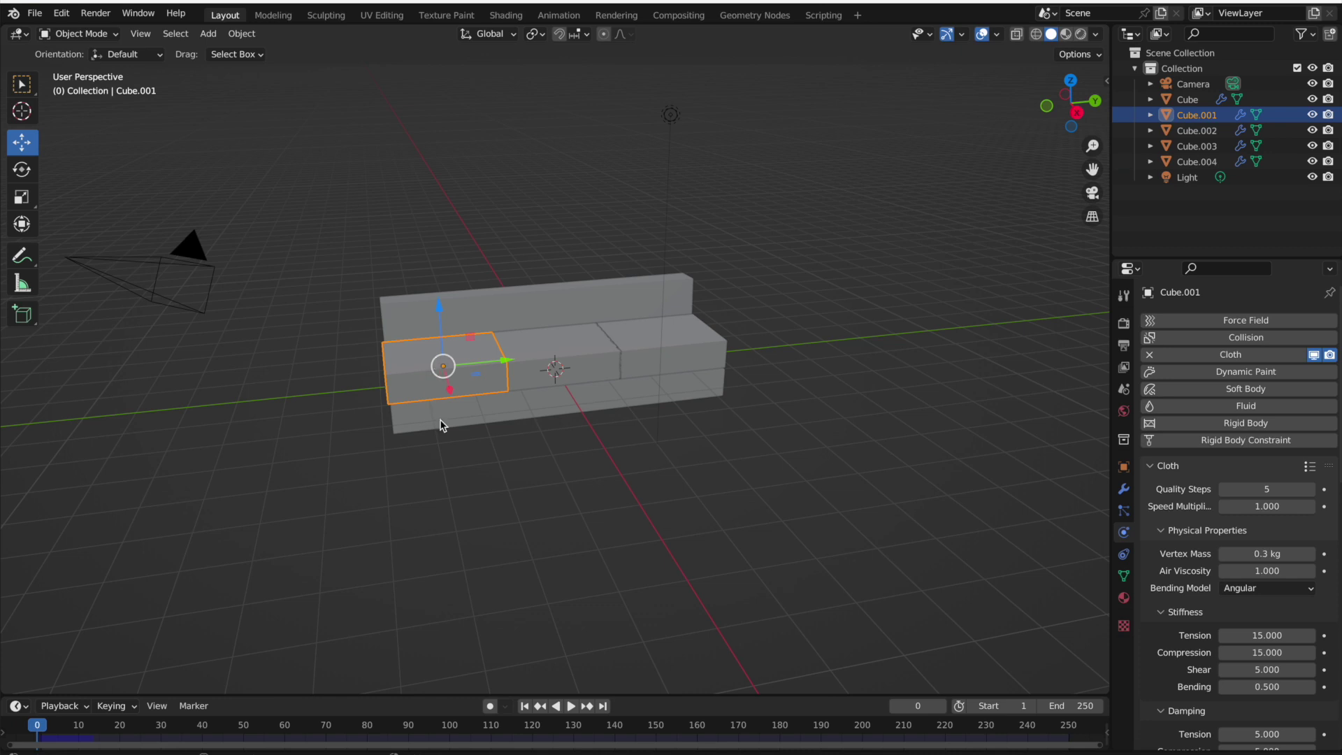
{"action": "middle_click_drag", "start_coordinate": [441, 424], "coordinate": [440, 422]}
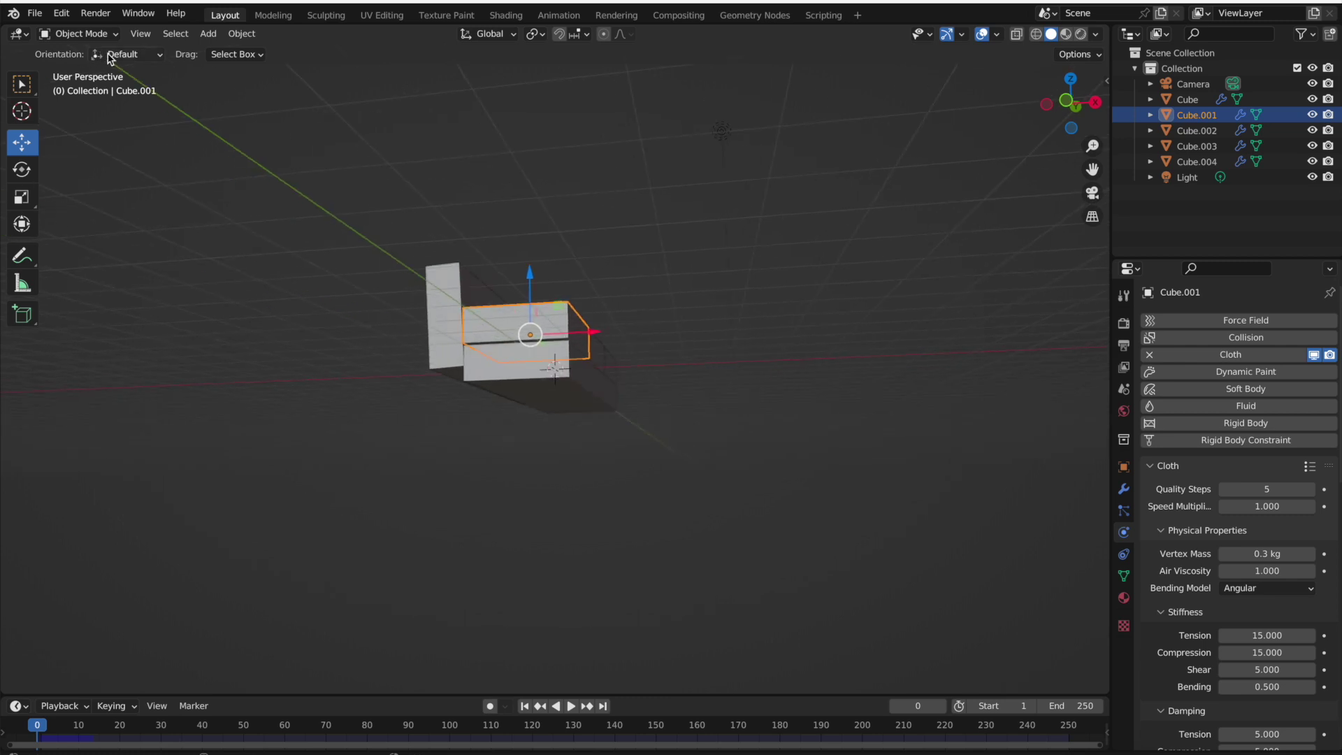
Add a new cube and scale it thin along Y and short along Z
{"action": "left_click", "coordinate": [206, 41]}
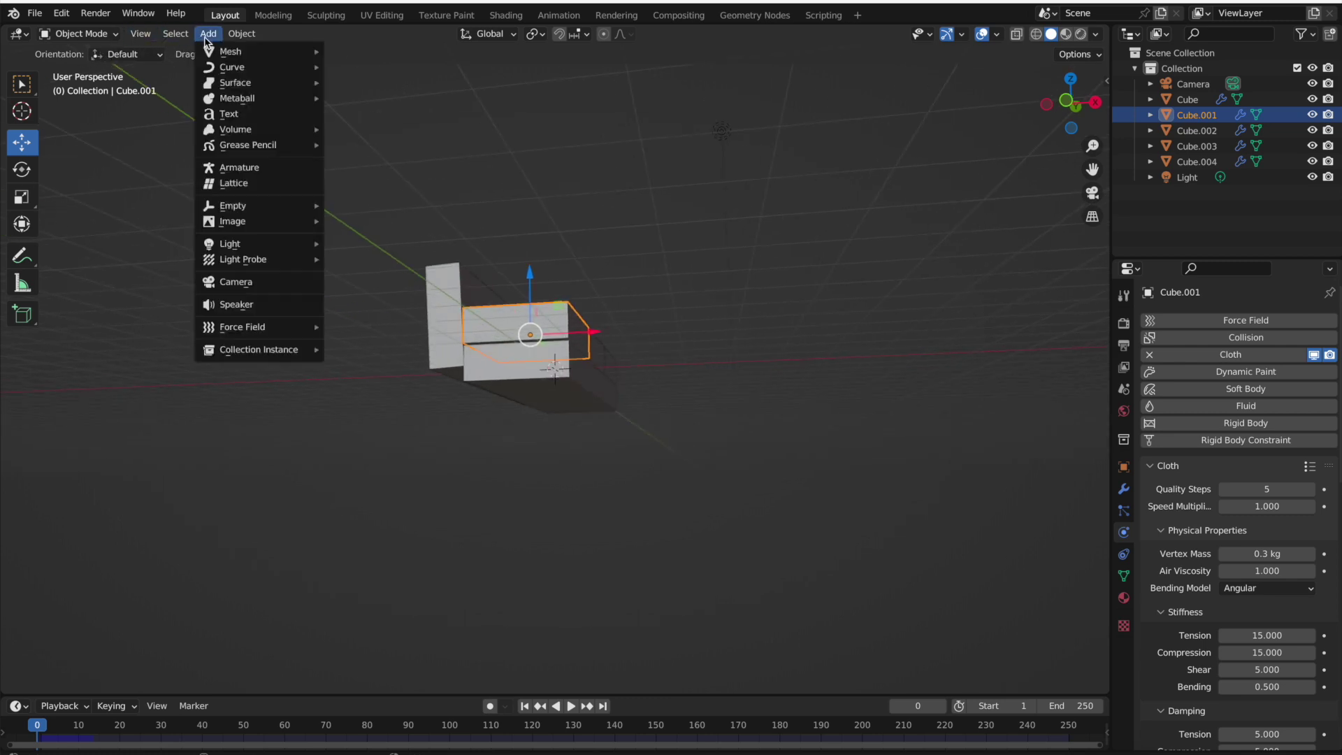
{"action": "mouse_move", "coordinate": [231, 51]}
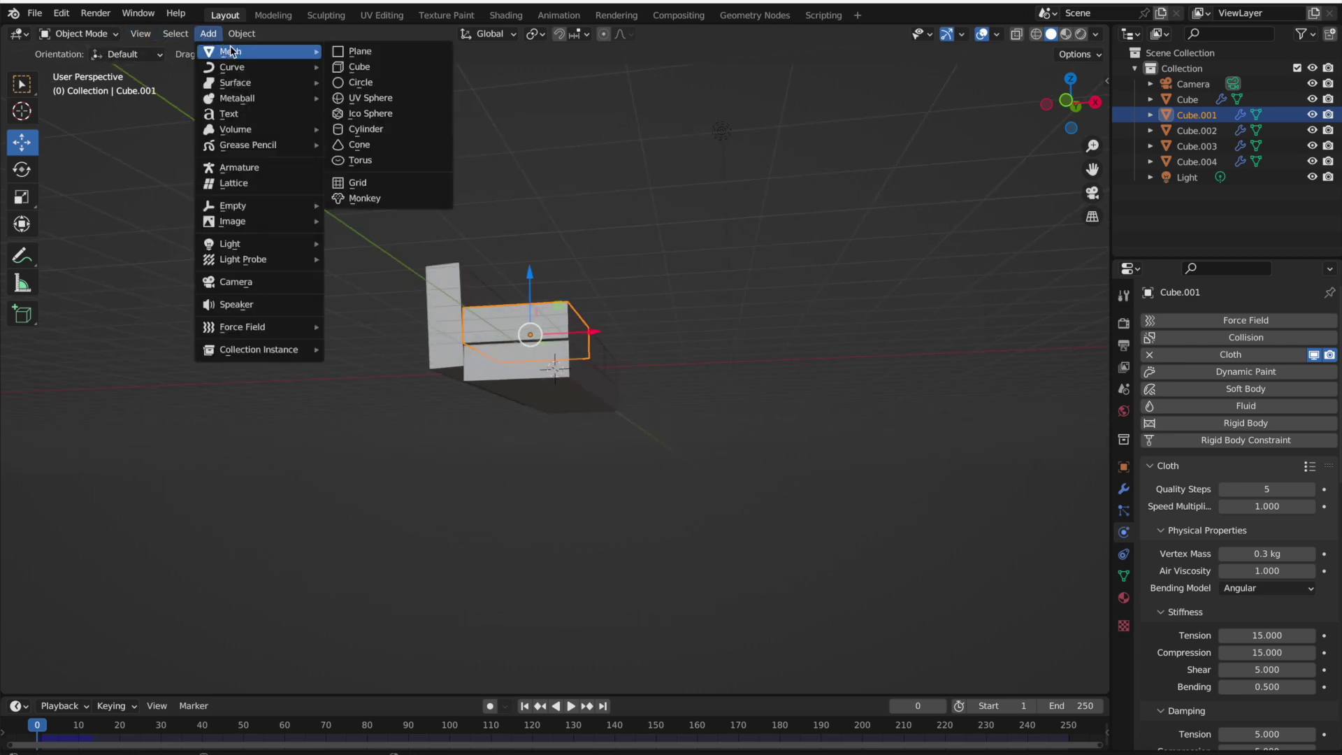
{"action": "left_click", "coordinate": [386, 64]}
{"action": "middle_click_drag", "start_coordinate": [587, 251], "coordinate": [587, 253]}
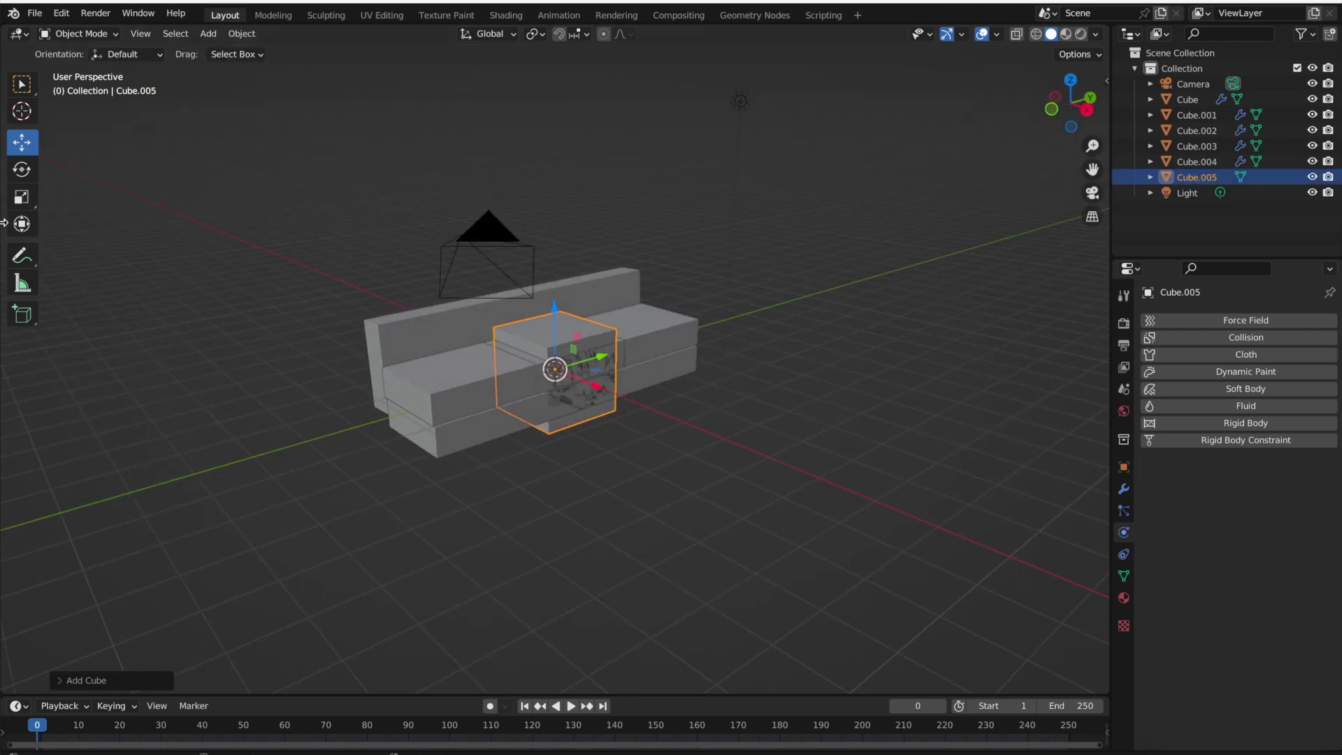
{"action": "left_click", "coordinate": [22, 204]}
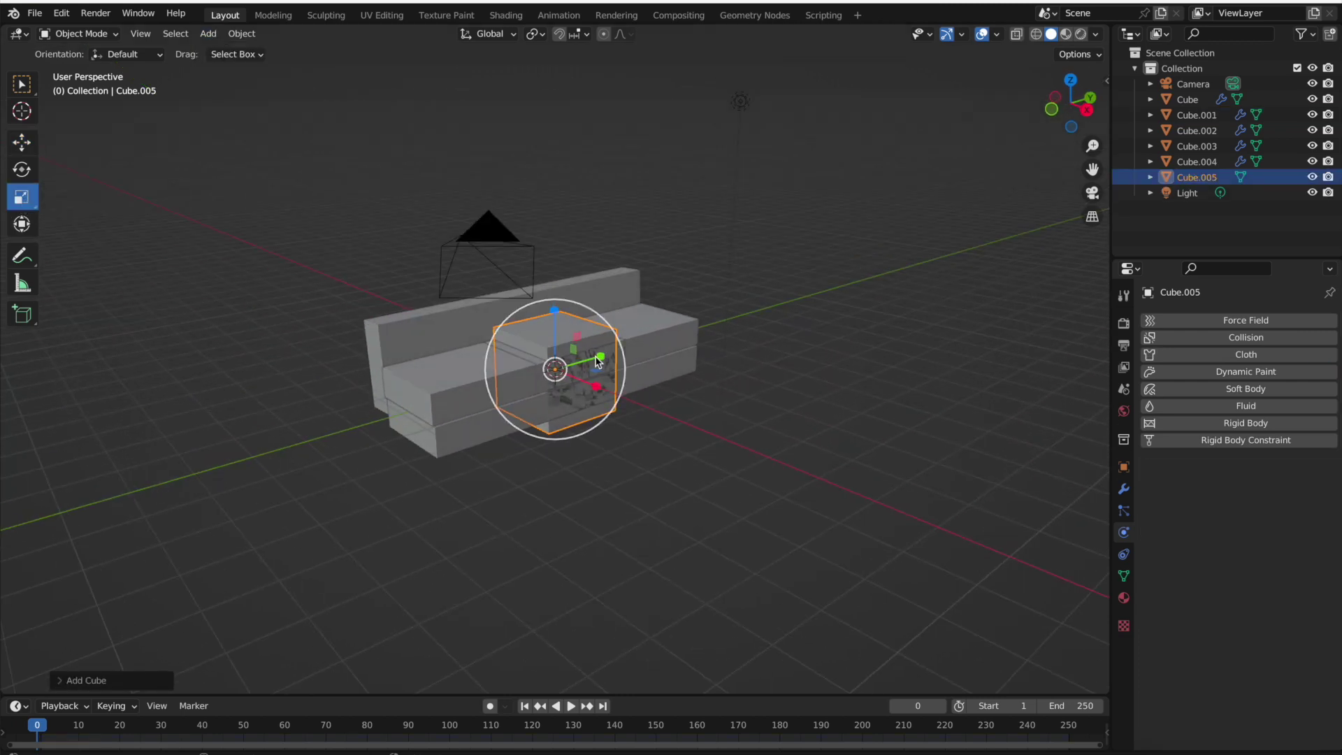
{"action": "left_click_drag", "start_coordinate": [600, 361], "coordinate": [572, 379]}
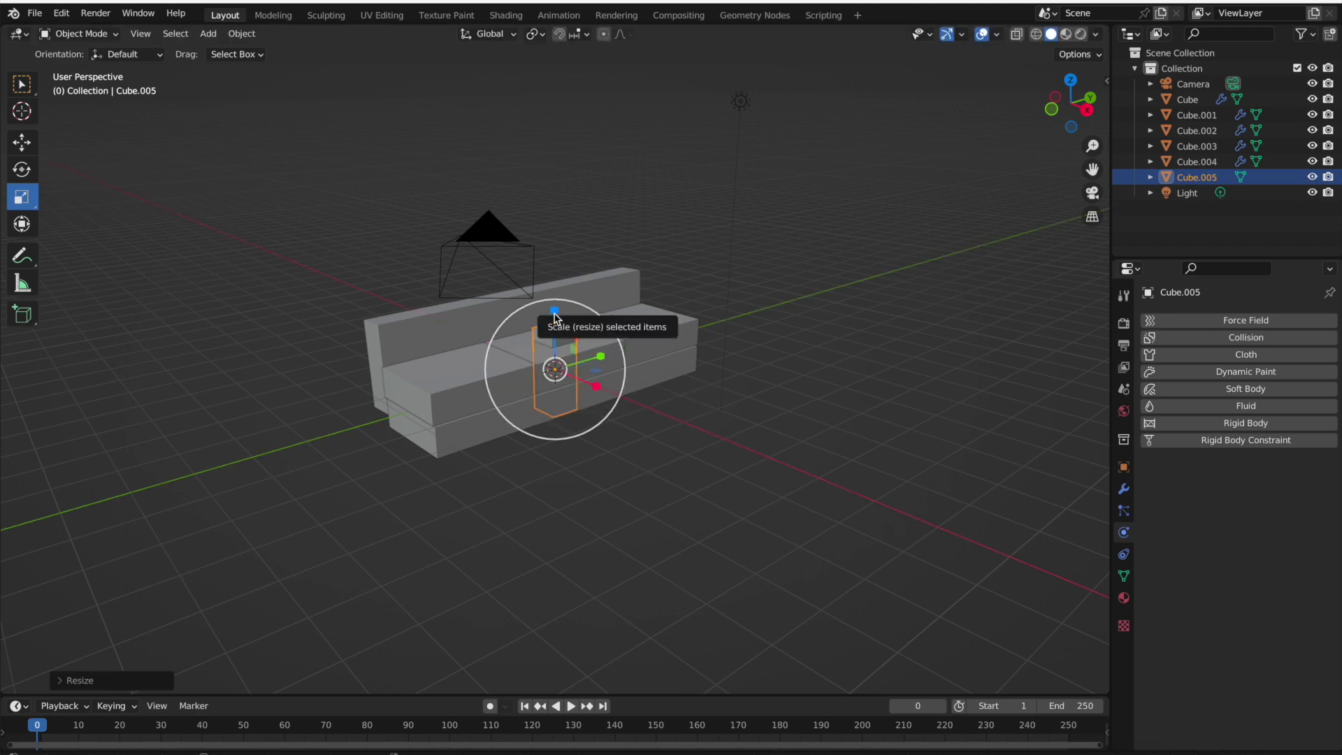
{"action": "left_click_drag", "start_coordinate": [554, 317], "coordinate": [554, 342]}
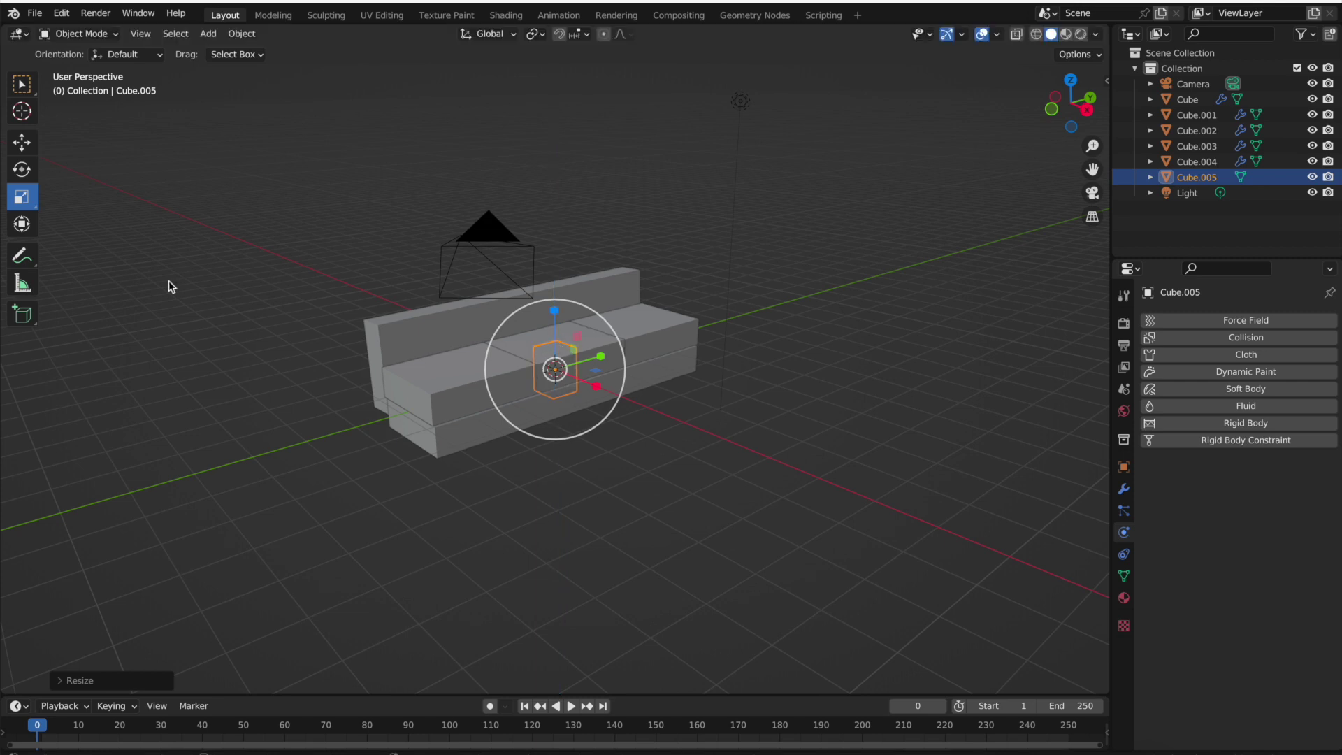
Move the block beneath the couch's left end and make it thinner along Y
{"action": "left_click", "coordinate": [21, 142]}
{"action": "left_click_drag", "start_coordinate": [601, 360], "coordinate": [483, 438]}
{"action": "left_click_drag", "start_coordinate": [421, 351], "coordinate": [486, 483]}
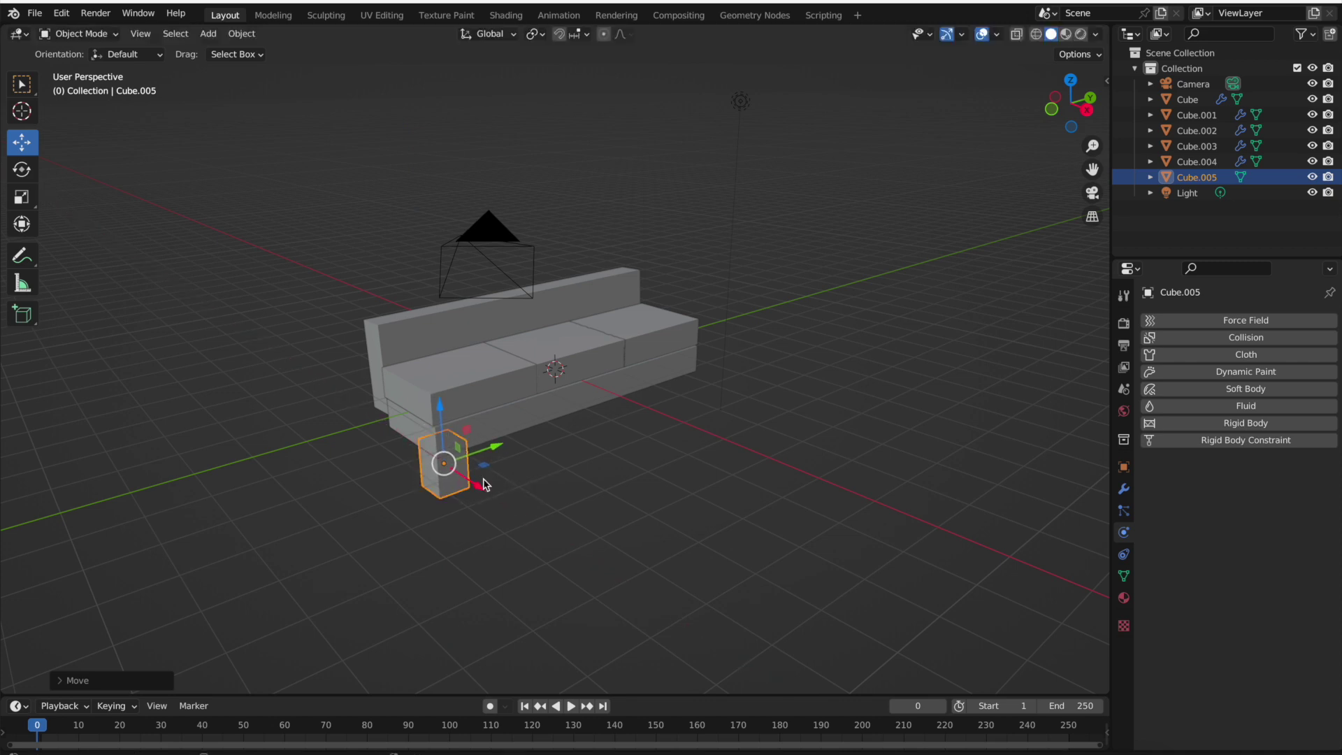
{"action": "left_click", "coordinate": [22, 204]}
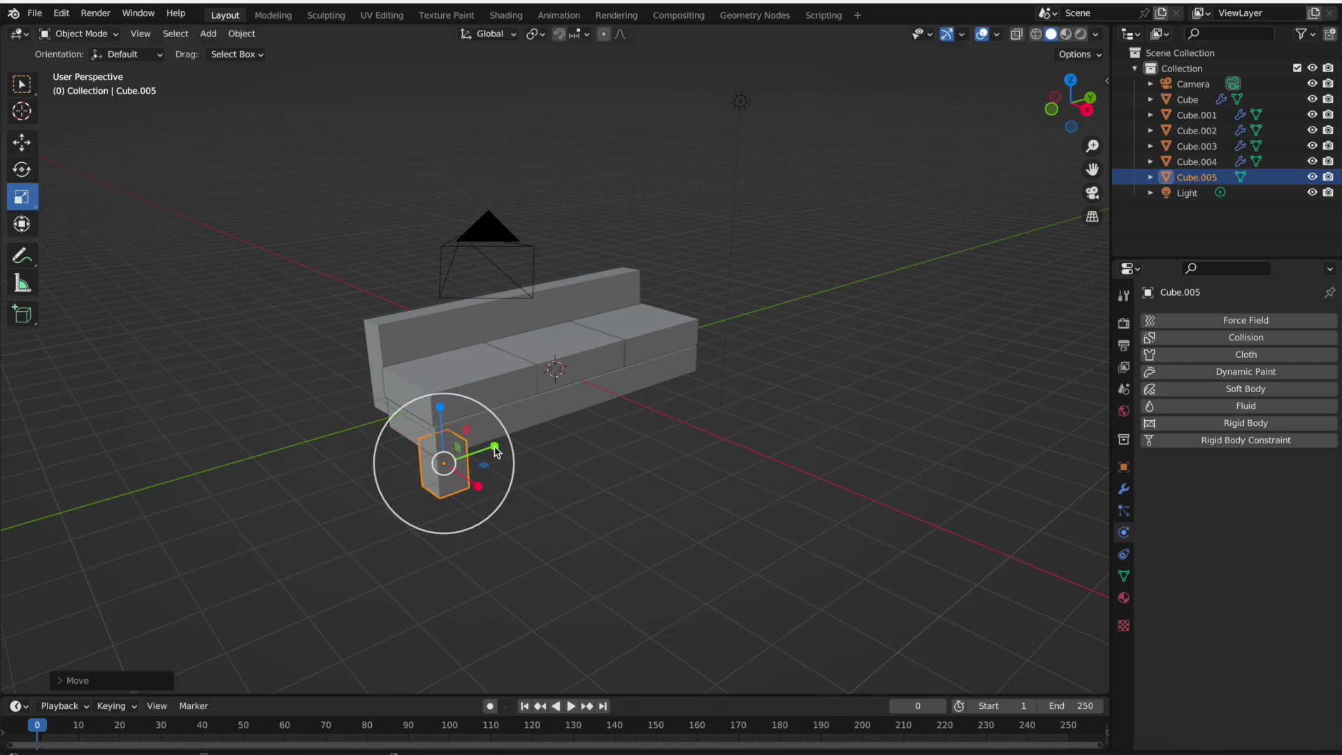
{"action": "left_click_drag", "start_coordinate": [494, 451], "coordinate": [460, 475]}
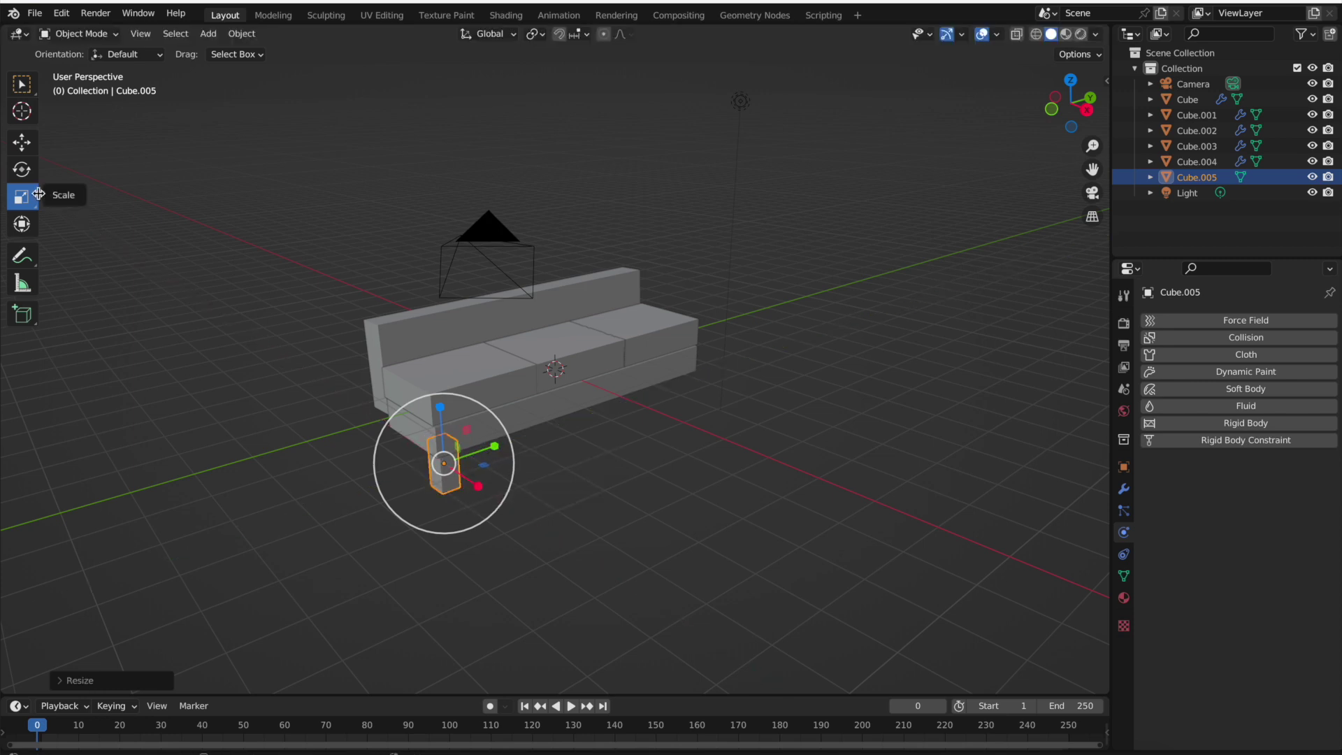
Slide the leg Cube.005 along X until it sits under the front-left corner
{"action": "left_click", "coordinate": [22, 142]}
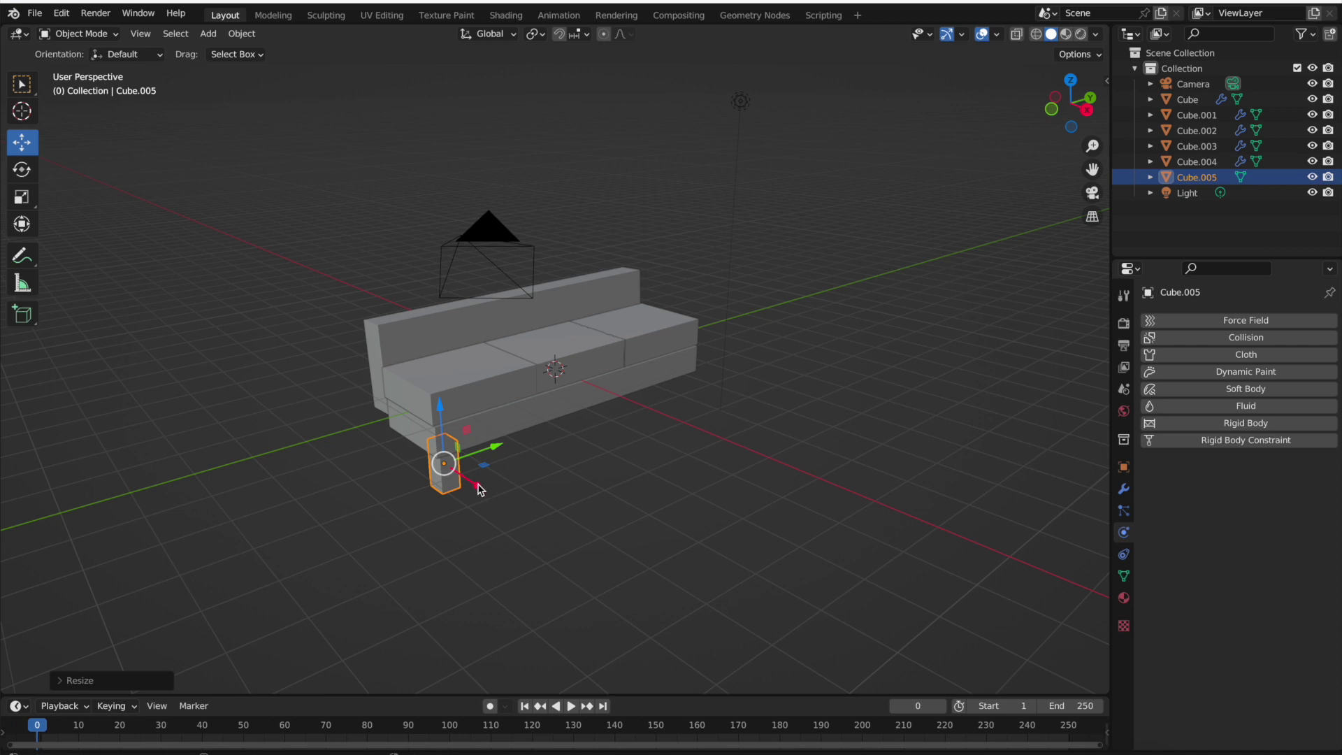
{"action": "left_click_drag", "start_coordinate": [479, 489], "coordinate": [495, 454]}
{"action": "middle_click_drag", "start_coordinate": [598, 478], "coordinate": [597, 478]}
{"action": "left_click_drag", "start_coordinate": [628, 424], "coordinate": [637, 419]}
{"action": "middle_click_drag", "start_coordinate": [724, 438], "coordinate": [725, 438]}
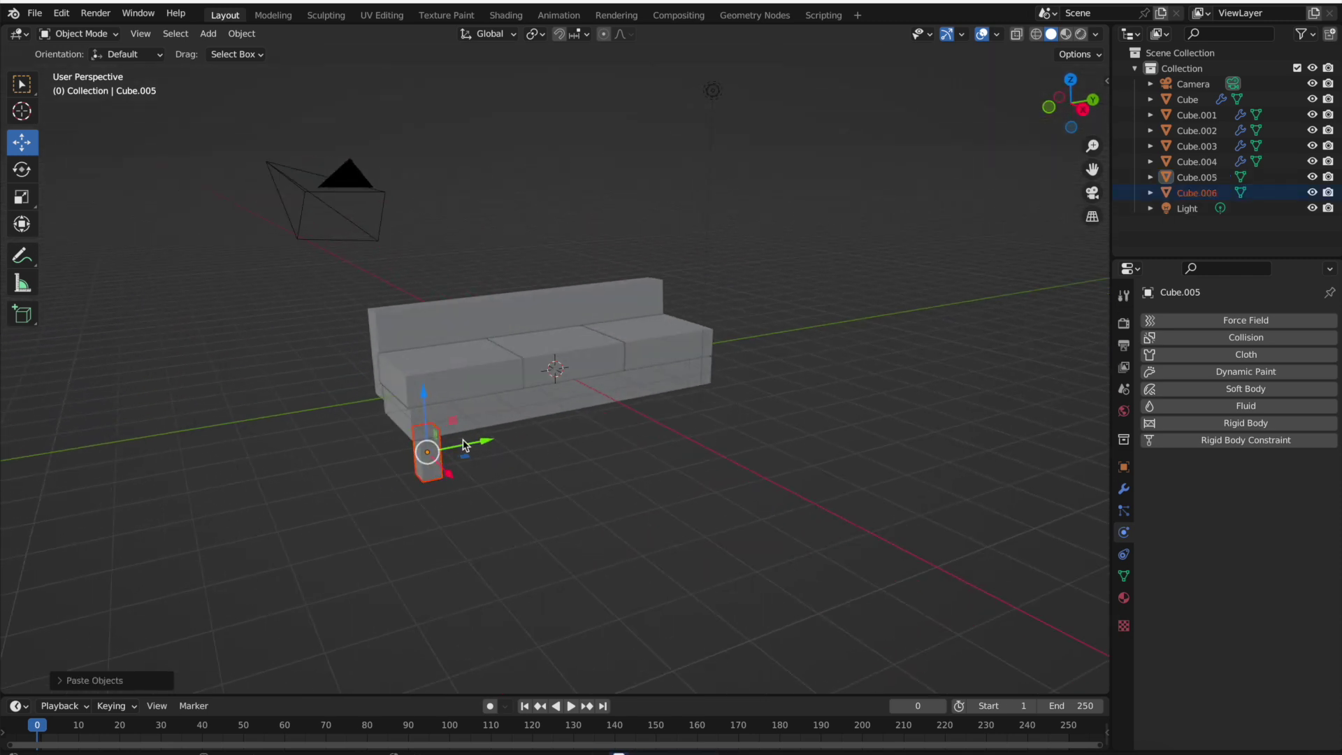
Paste a leg copy at the other front corner, then copy both front legs to the back corners
{"action": "key", "text": "ctrl+v"}
{"action": "left_click_drag", "start_coordinate": [489, 440], "coordinate": [749, 389]}
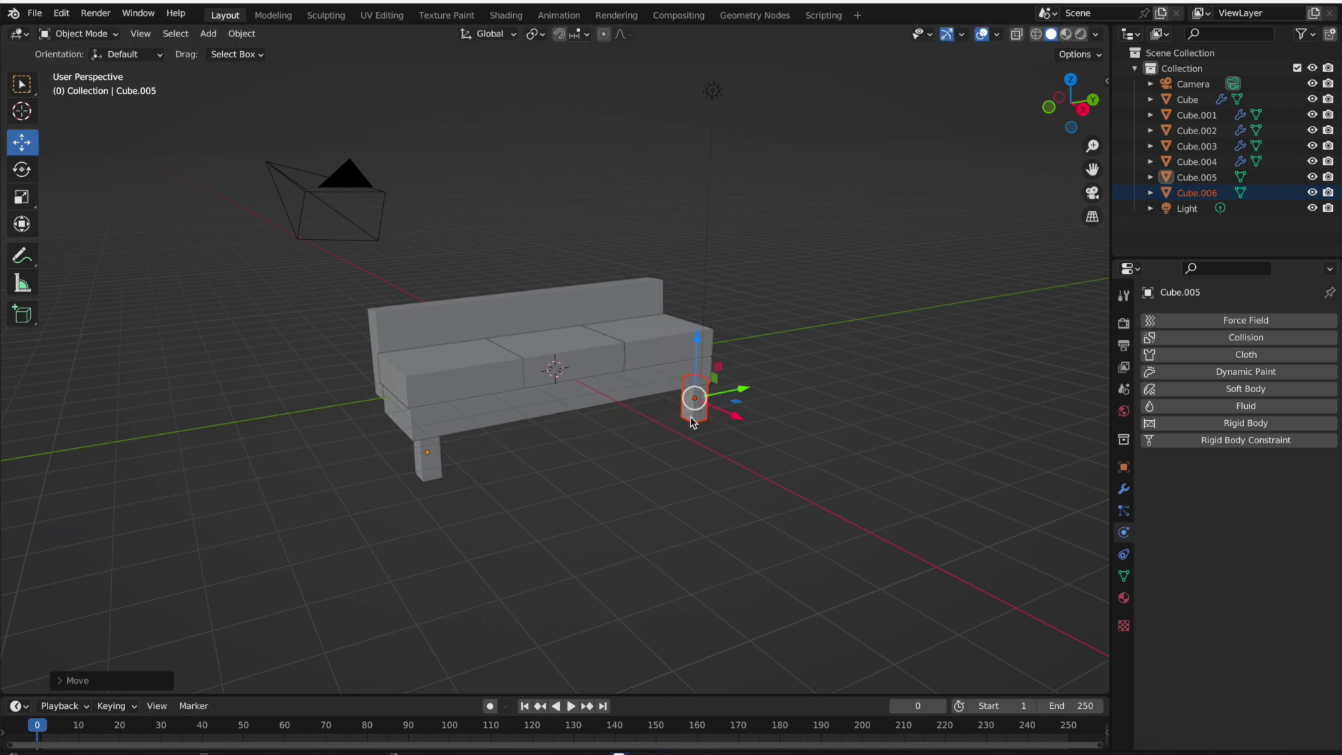
{"action": "left_click", "coordinate": [430, 473], "text": "shift"}
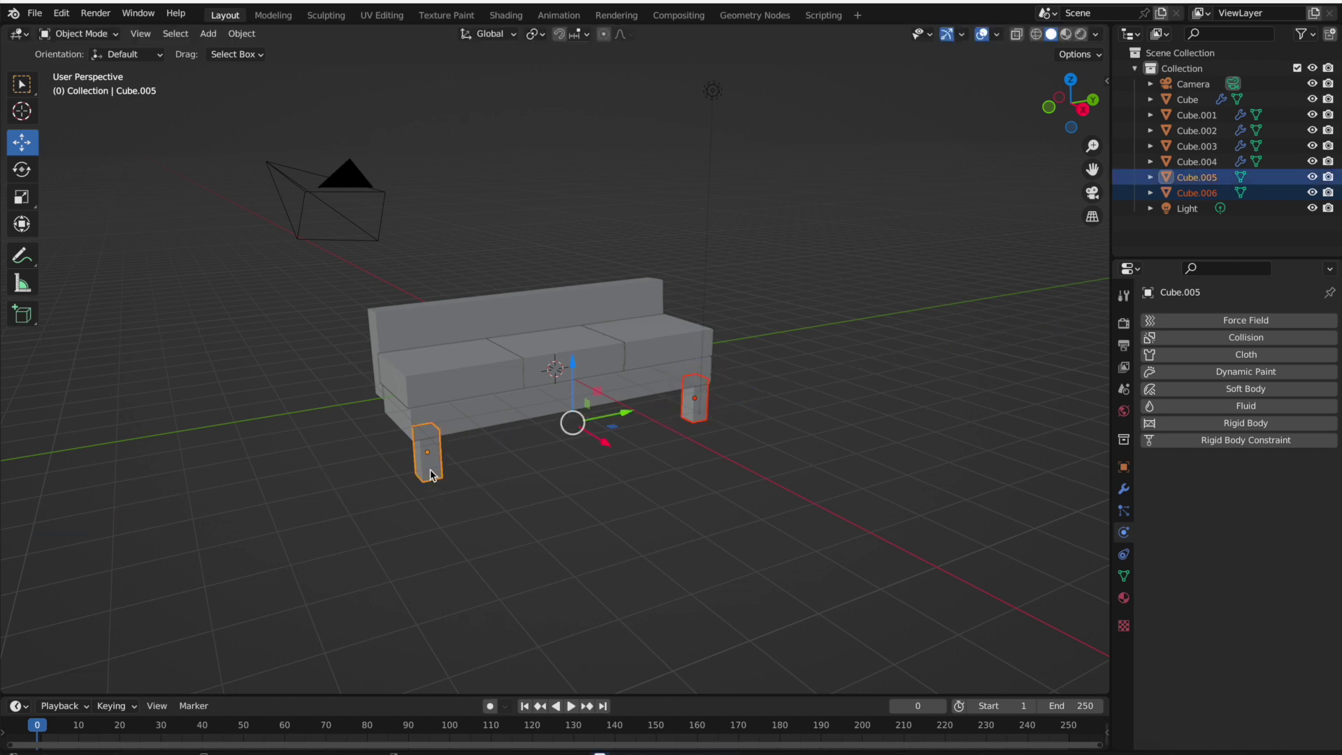
{"action": "key", "text": "ctrl+c"}
{"action": "key", "text": "ctrl+v"}
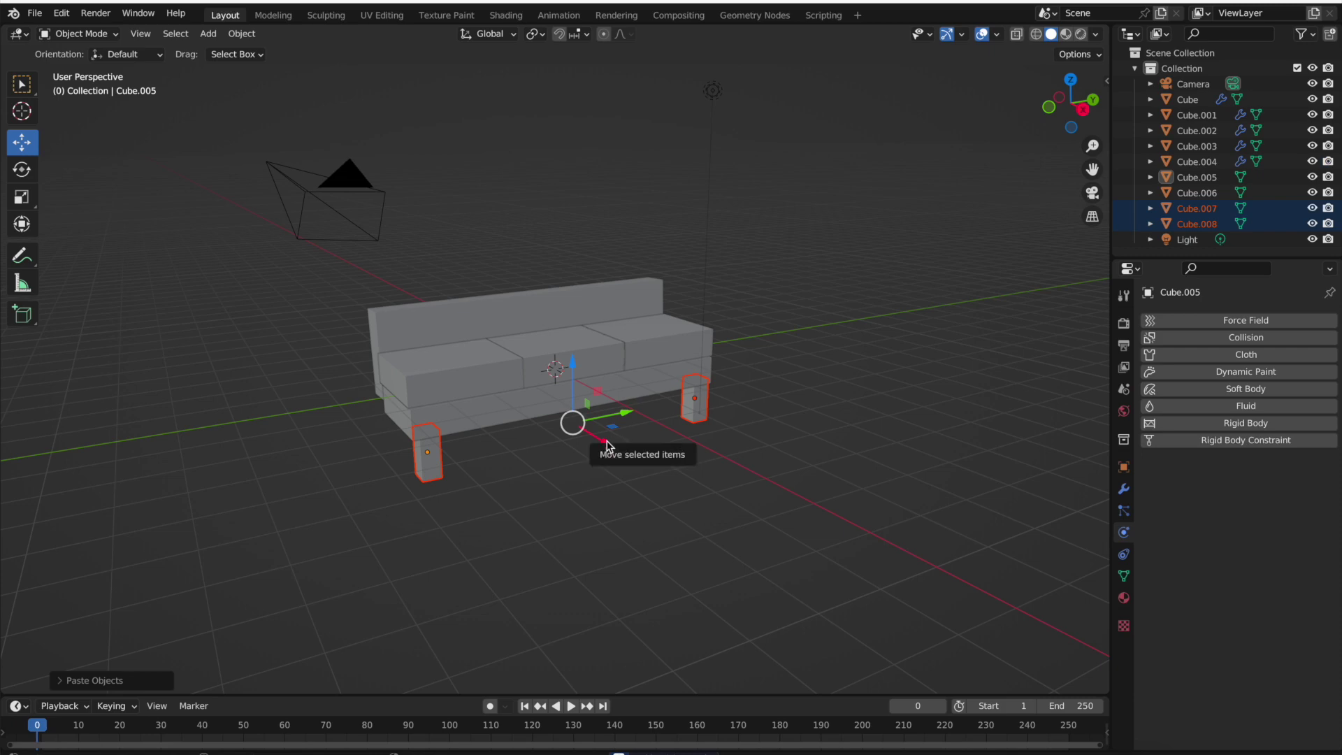
{"action": "left_click_drag", "start_coordinate": [607, 445], "coordinate": [560, 419]}
{"action": "middle_click_drag", "start_coordinate": [559, 419], "coordinate": [558, 428]}
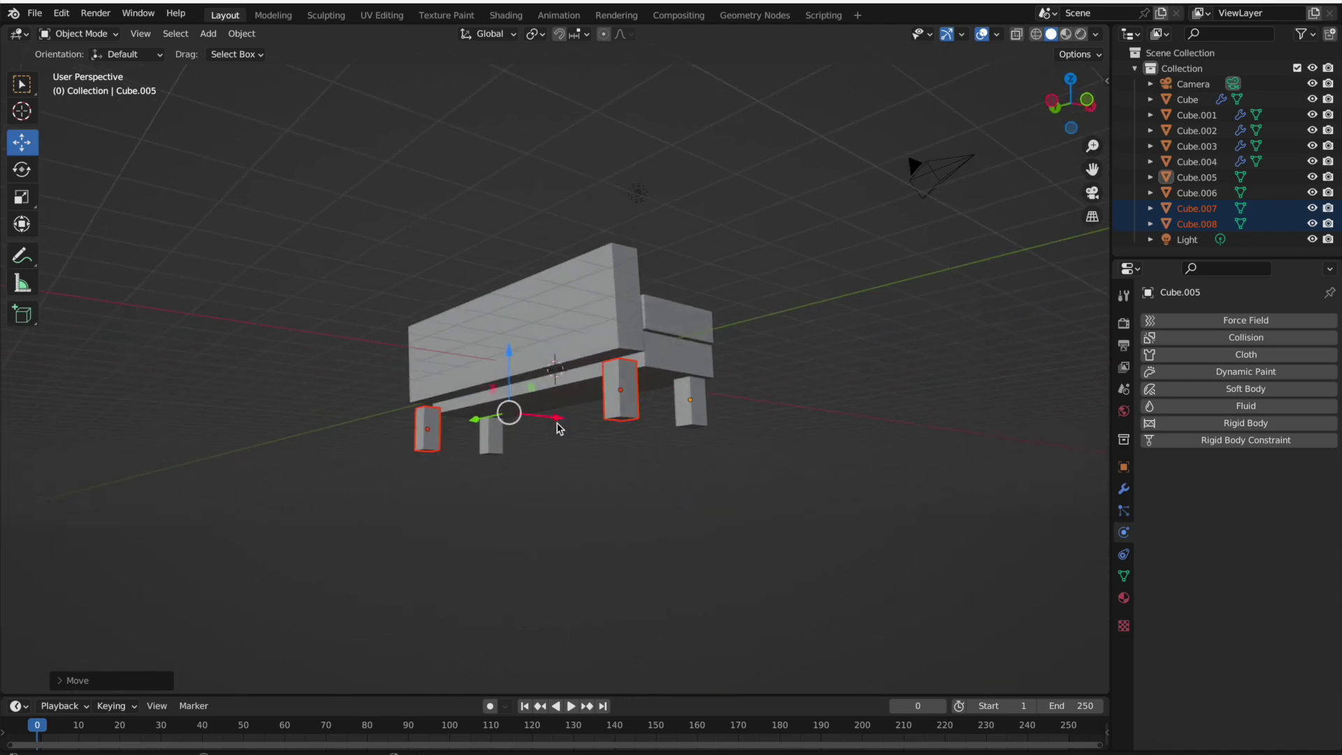
Scale the couch back taller along Z
{"action": "left_click", "coordinate": [549, 340]}
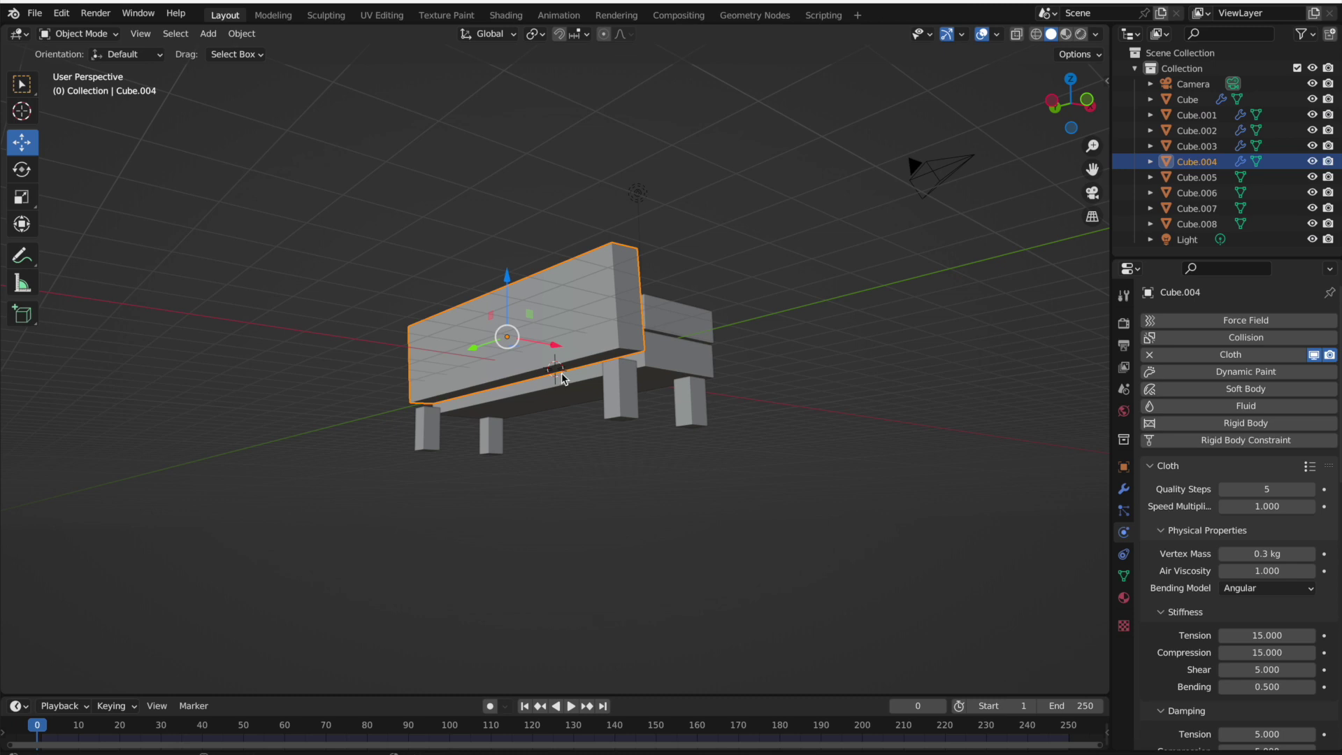
{"action": "left_click", "coordinate": [27, 199]}
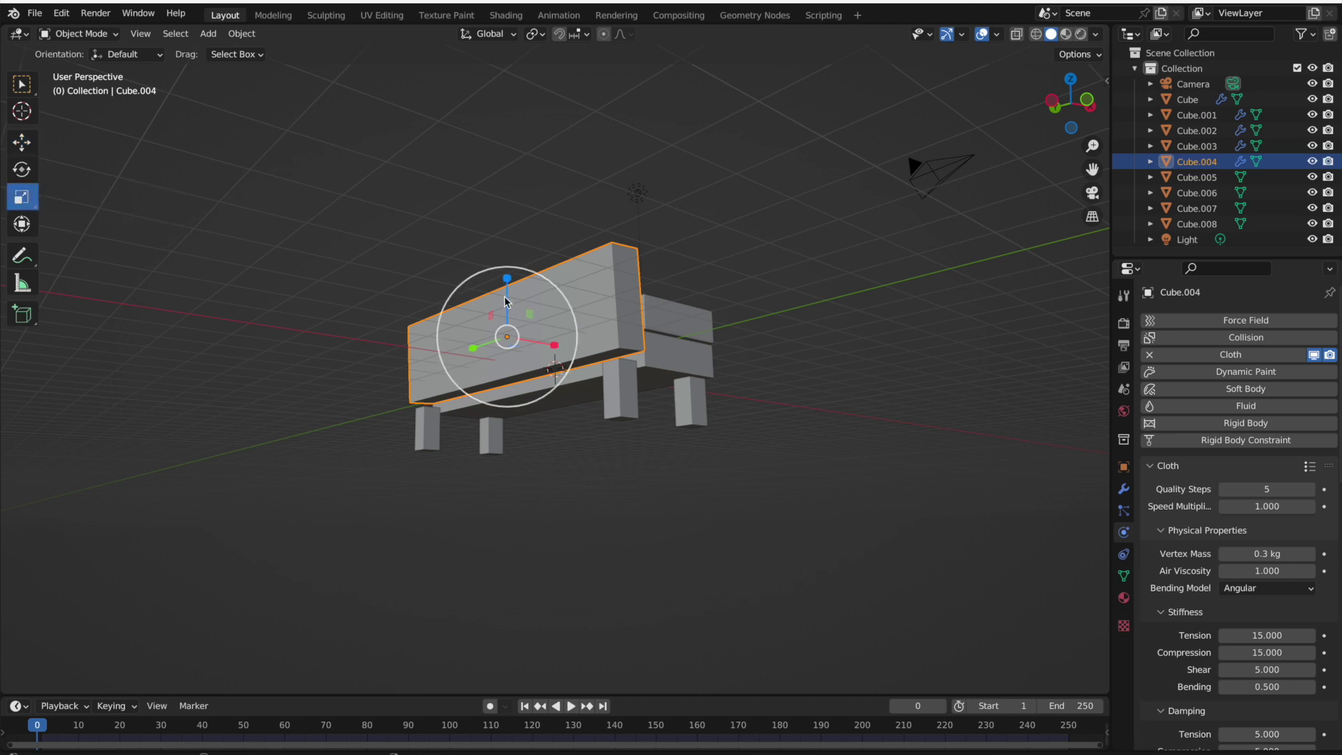
{"action": "left_click_drag", "start_coordinate": [507, 279], "coordinate": [505, 268]}
{"action": "key", "text": "KP_4"}
{"action": "key", "text": "KP_4"}
{"action": "key", "text": "KP_4"}
{"action": "key", "text": "KP_4"}
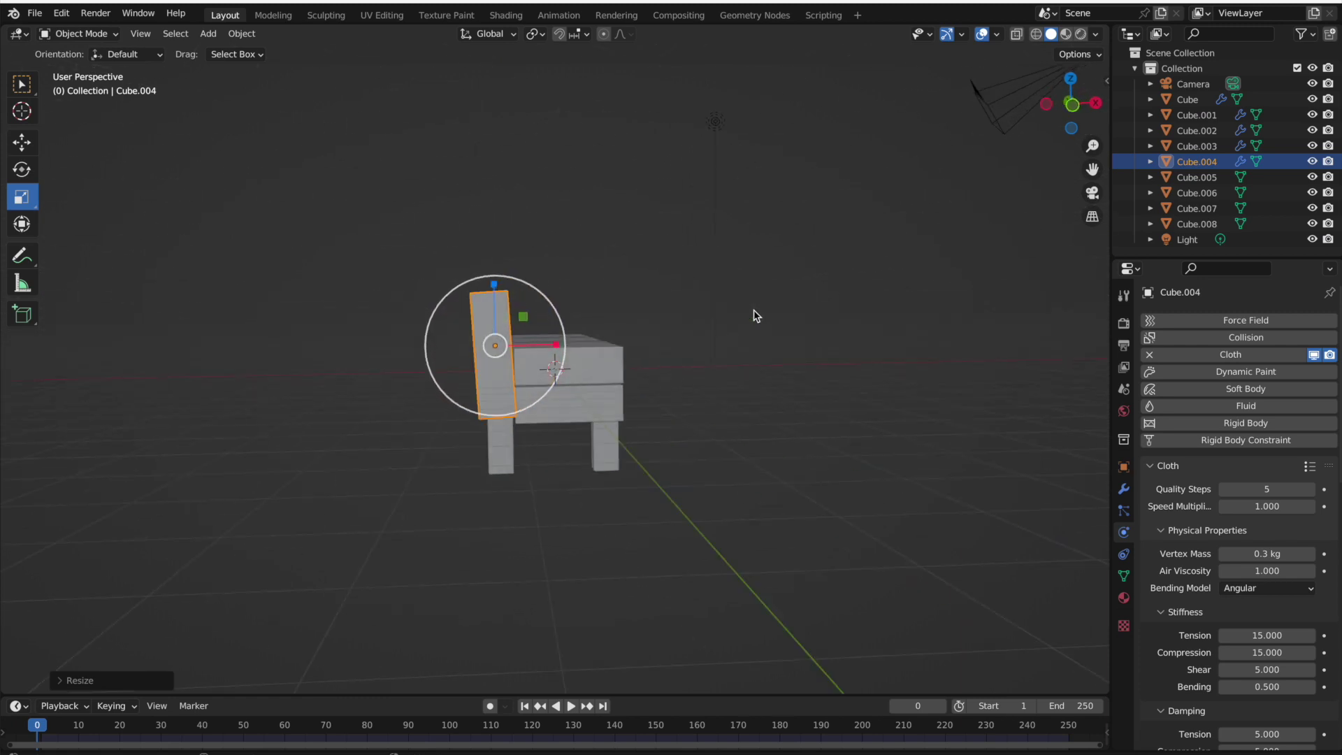
{"action": "key", "text": "KP_4"}
{"action": "key", "text": "KP_4"}
{"action": "key", "text": "KP_8"}
{"action": "key", "text": "KP_8"}
Stretch base Cube.003 1.1328 times along X and shift it about 0.37 m
{"action": "left_click", "coordinate": [590, 377]}
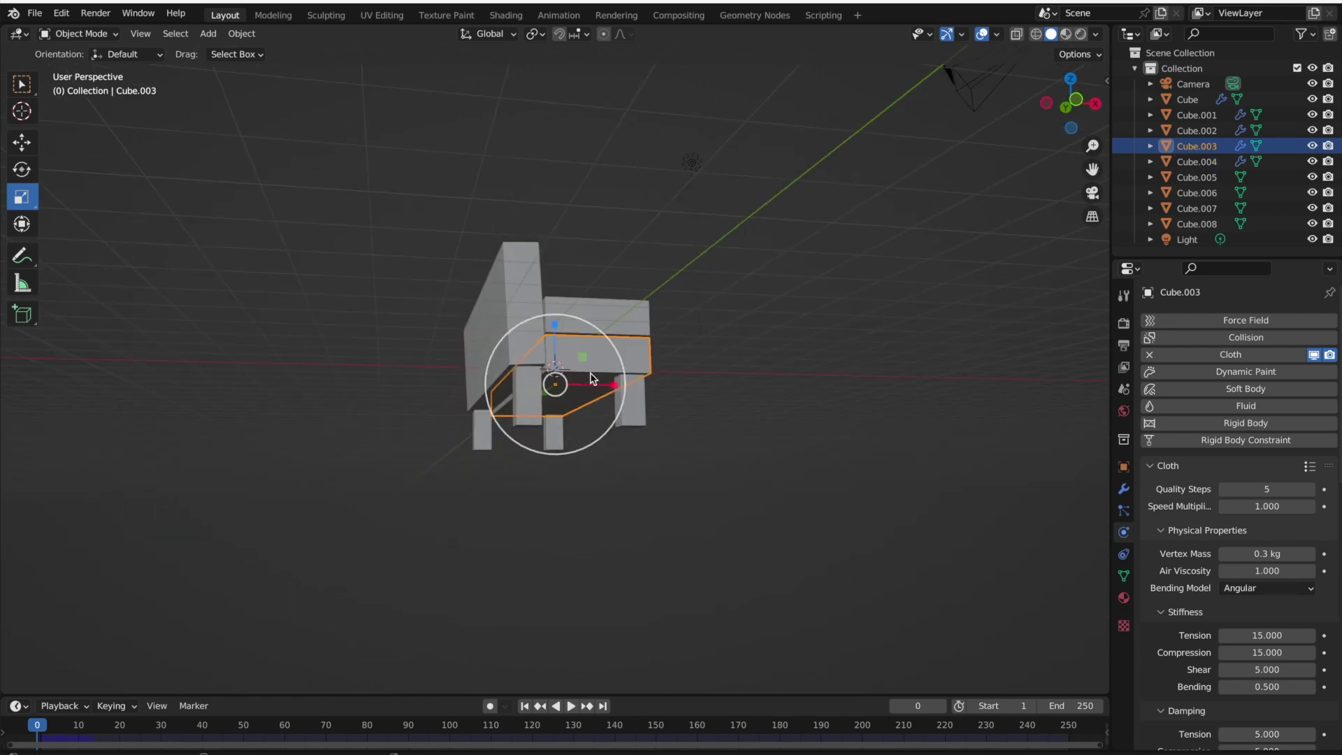
{"action": "left_click_drag", "start_coordinate": [611, 389], "coordinate": [629, 386]}
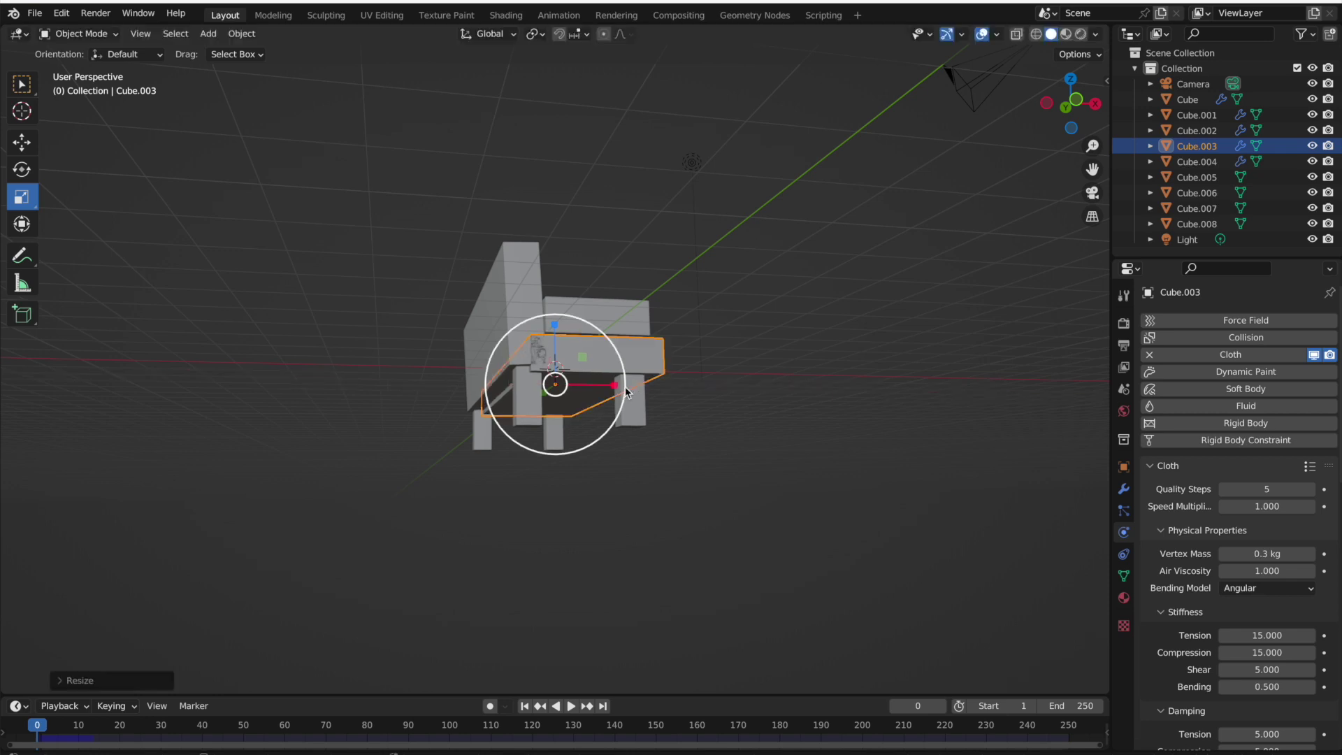
{"action": "left_click", "coordinate": [23, 144]}
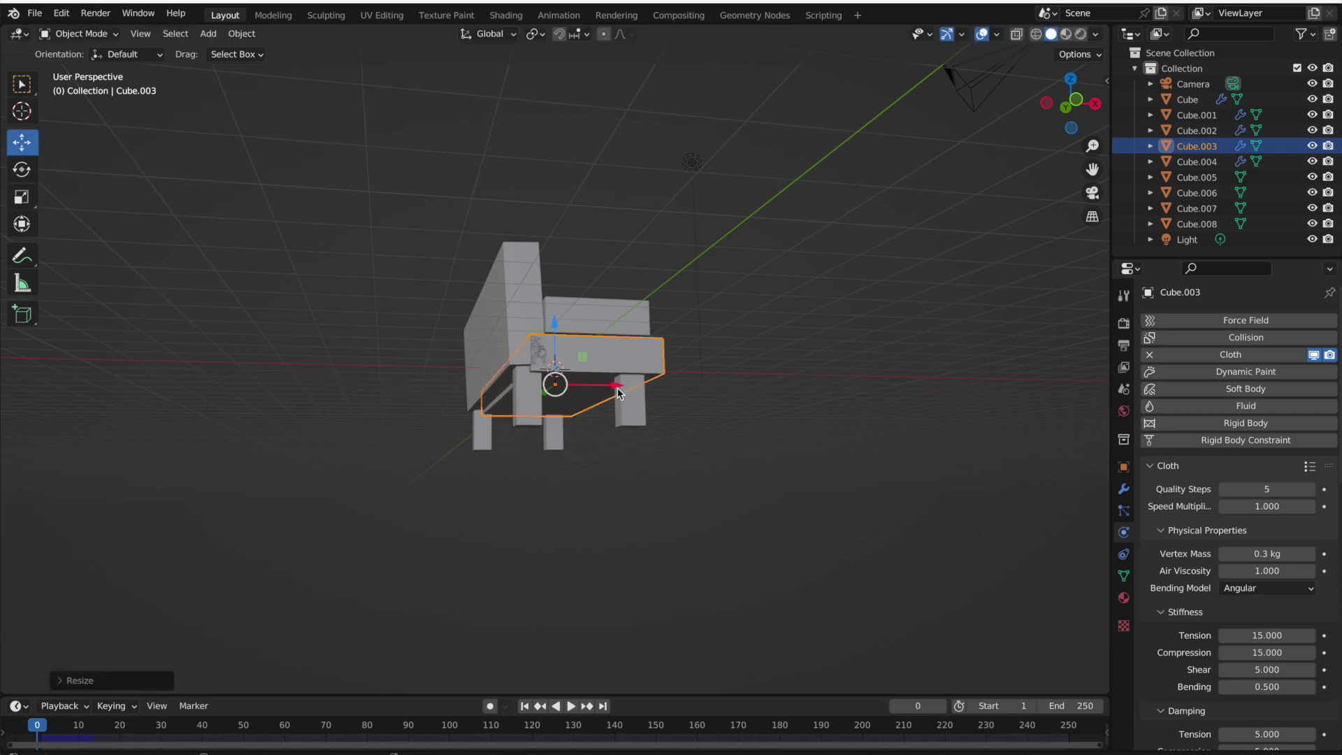
{"action": "left_click_drag", "start_coordinate": [614, 385], "coordinate": [604, 386]}
{"action": "middle_click_drag", "start_coordinate": [778, 420], "coordinate": [779, 419]}
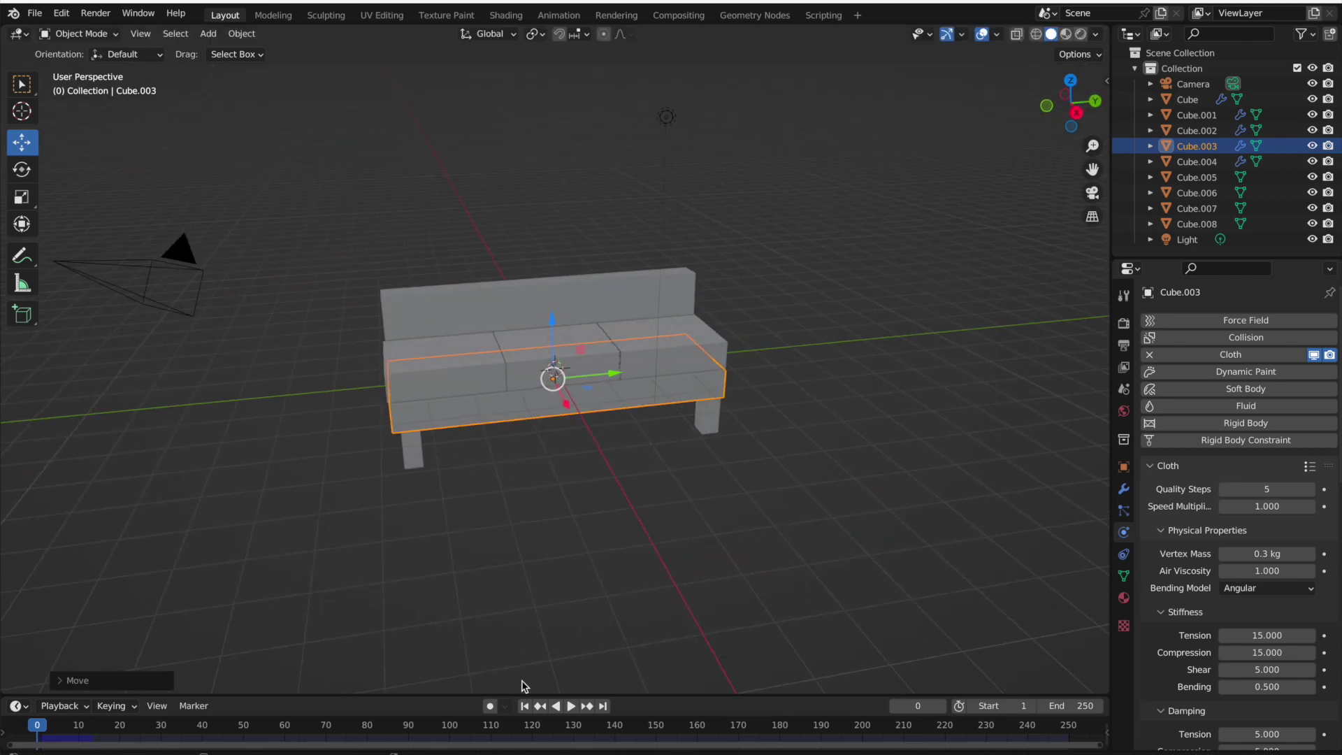
Play the cloth simulation to frame 21, inspect the puffed couch, then rewind to frame 3
{"action": "left_click", "coordinate": [570, 706]}
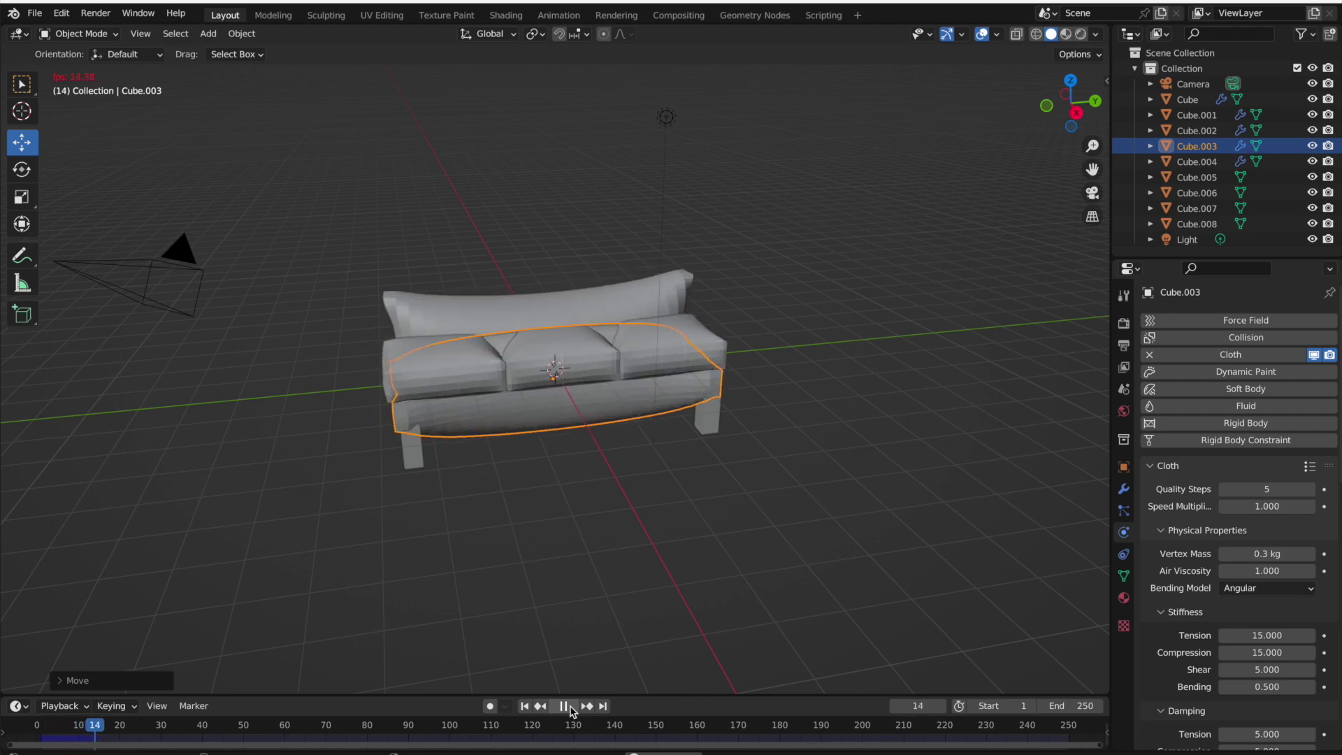
{"action": "left_click", "coordinate": [570, 706]}
{"action": "middle_click_drag", "start_coordinate": [542, 555], "coordinate": [545, 559]}
{"action": "middle_click_drag", "start_coordinate": [569, 442], "coordinate": [586, 448]}
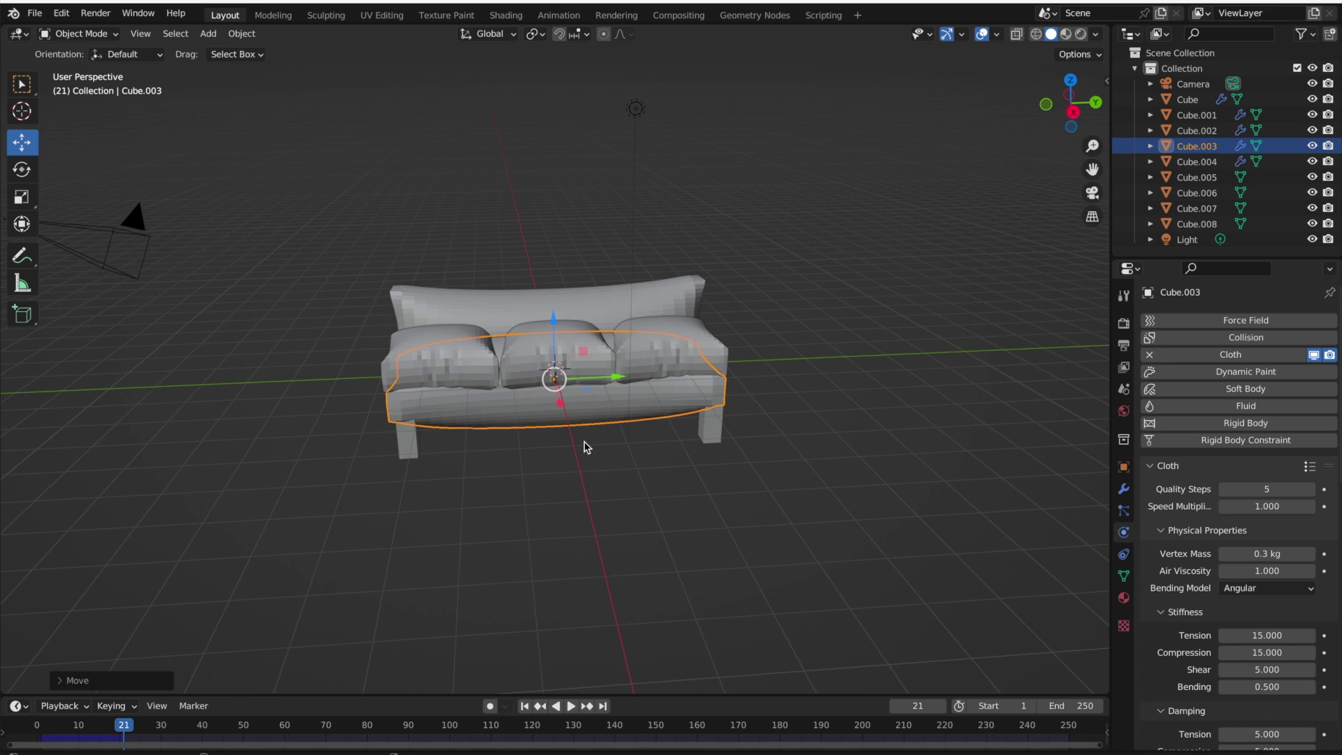
{"action": "left_click_drag", "start_coordinate": [123, 731], "coordinate": [53, 737]}
{"action": "middle_click_drag", "start_coordinate": [533, 560], "coordinate": [536, 561]}
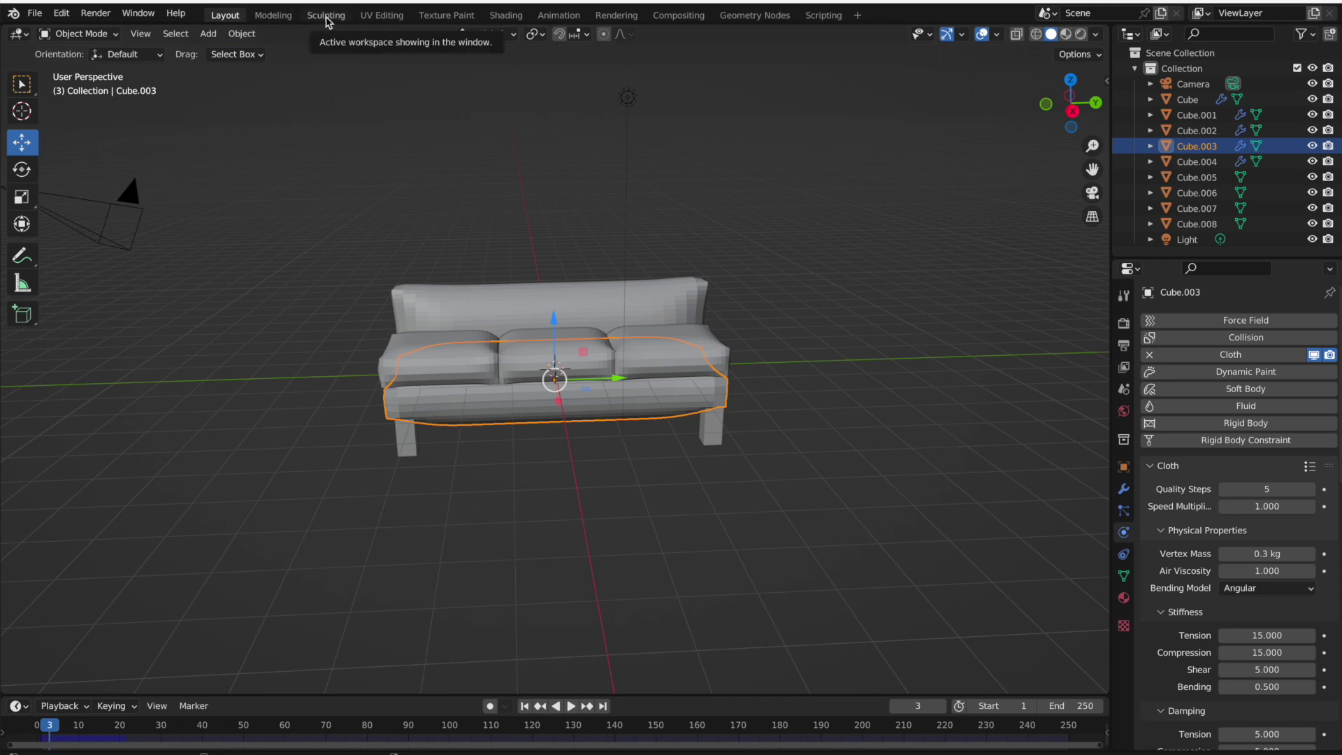
{"action": "left_click", "coordinate": [327, 19]}
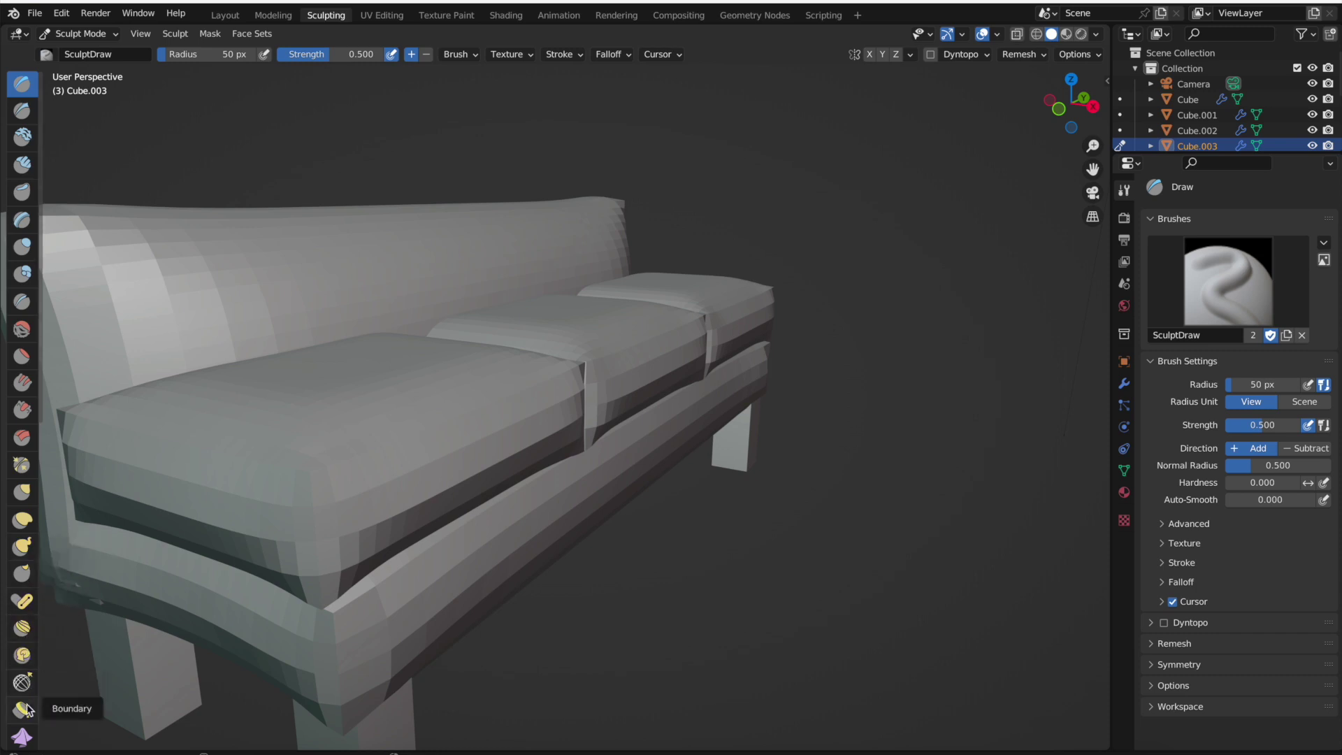
Zoom out on the simulated couch in the Sculpting workspace
{"action": "scroll", "coordinate": [23, 633], "scroll_direction": "down", "scroll_amount": 4}
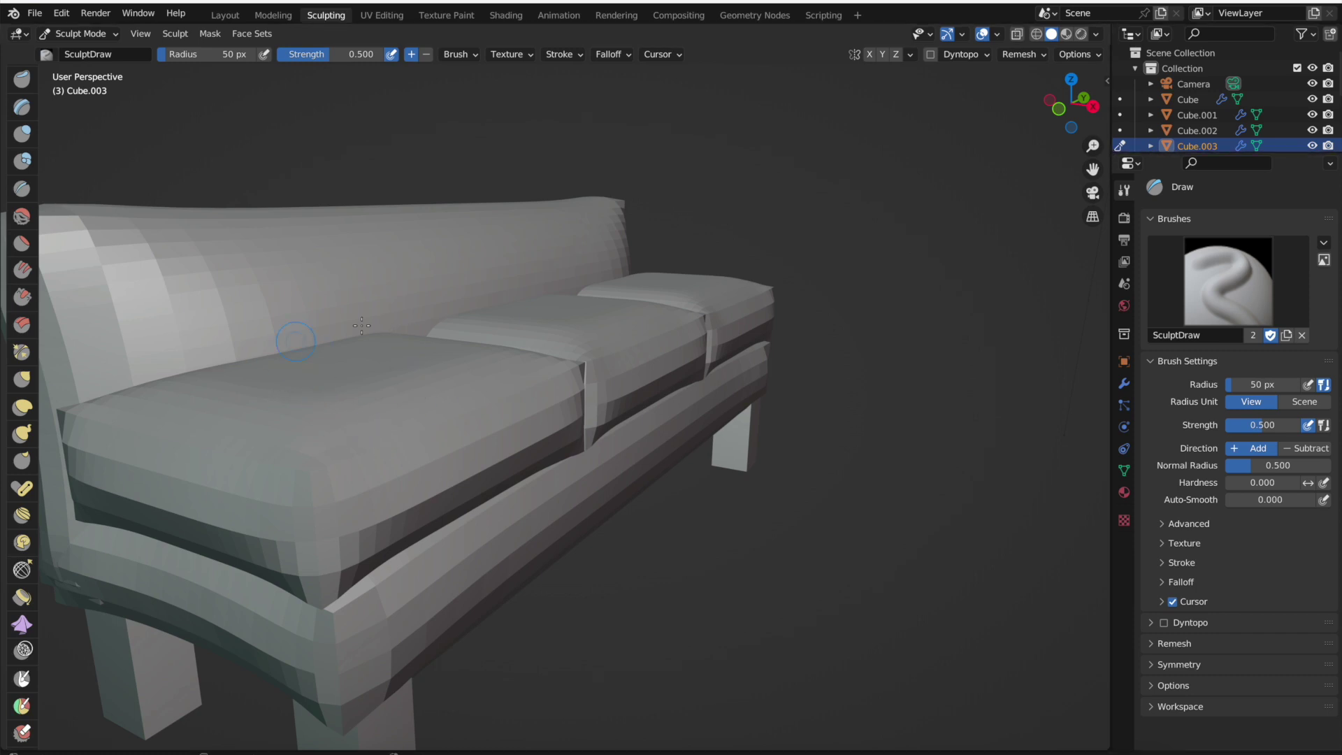
{"action": "middle_click_drag", "start_coordinate": [419, 389], "coordinate": [409, 389]}
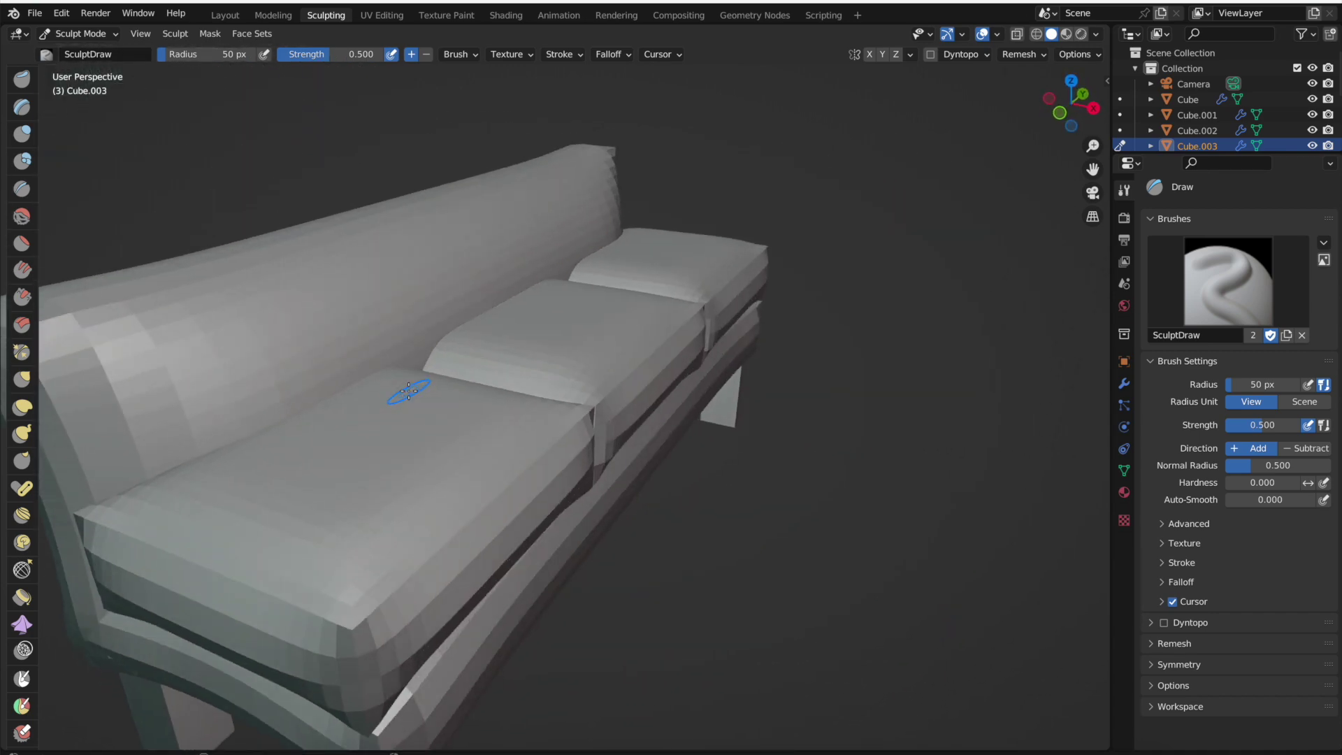
{"action": "middle_click_drag", "start_coordinate": [297, 328], "coordinate": [485, 252]}
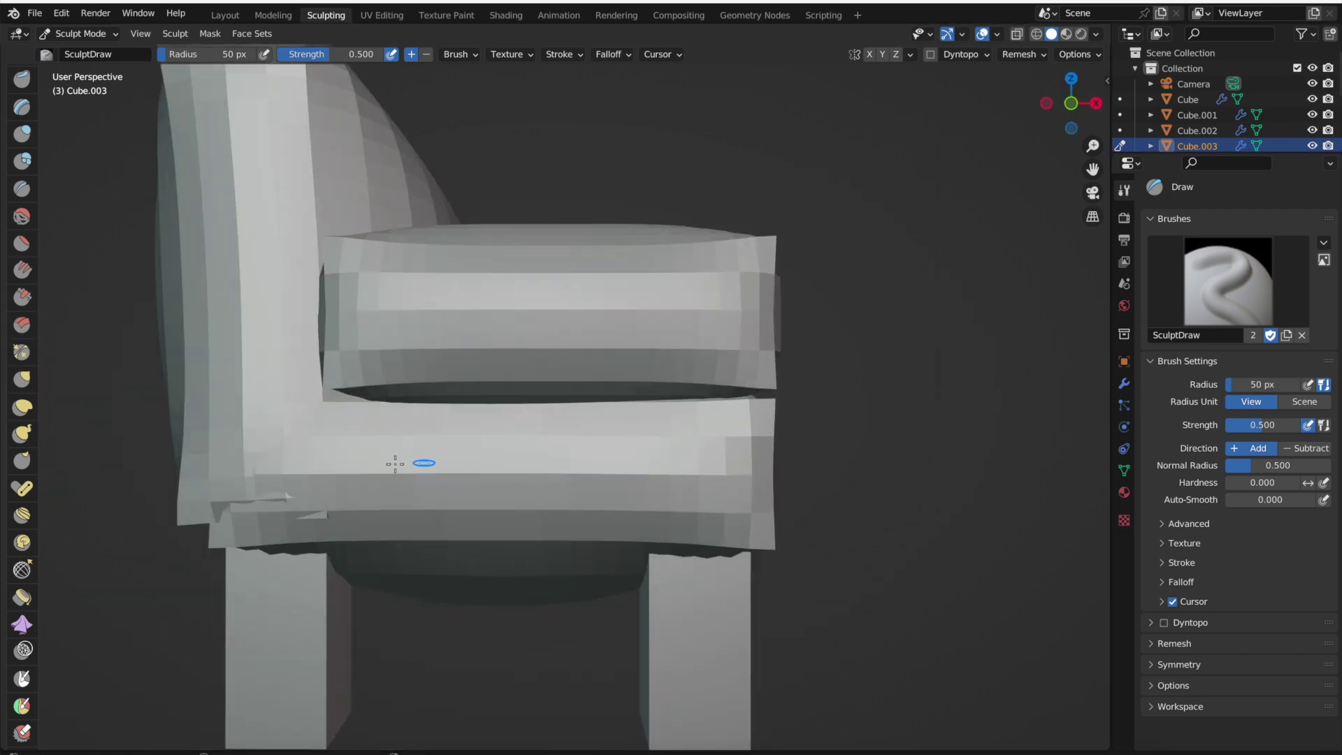
{"action": "middle_click_drag", "start_coordinate": [704, 445], "coordinate": [699, 455]}
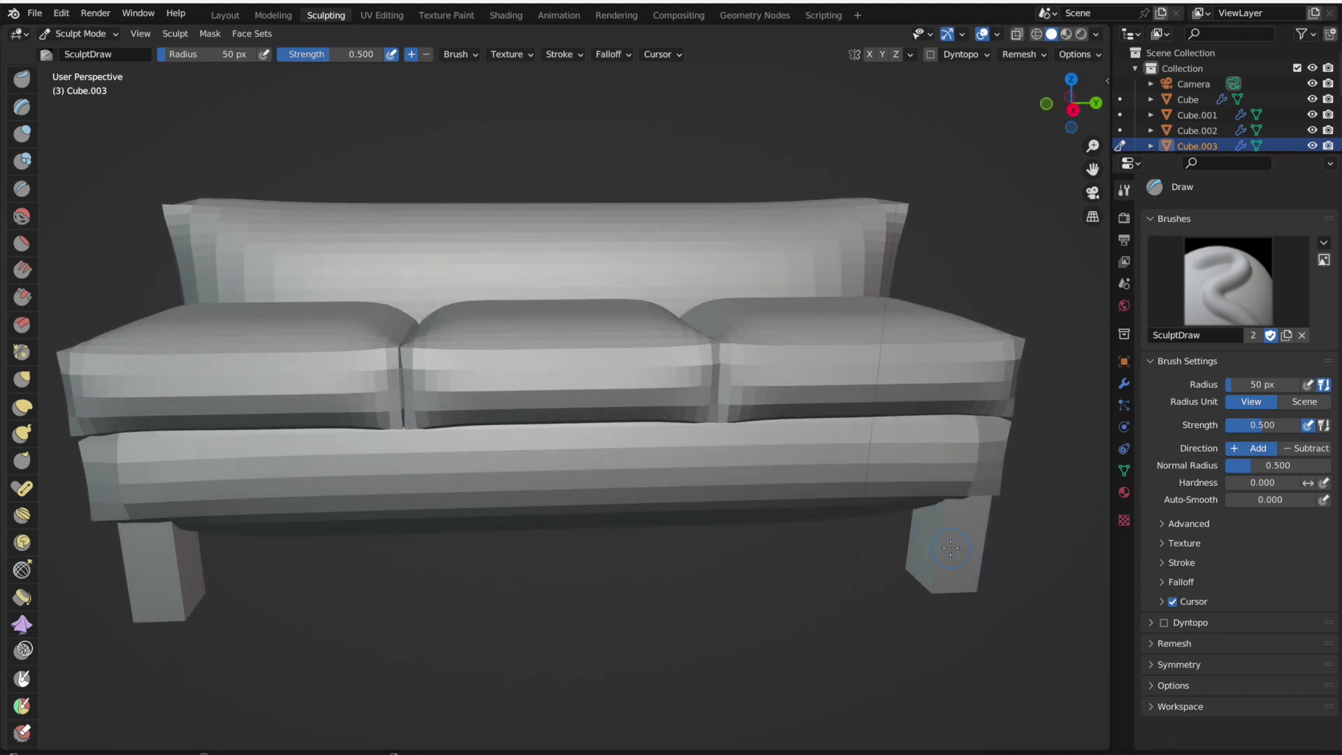
{"action": "middle_click_drag", "start_coordinate": [950, 547], "coordinate": [950, 548]}
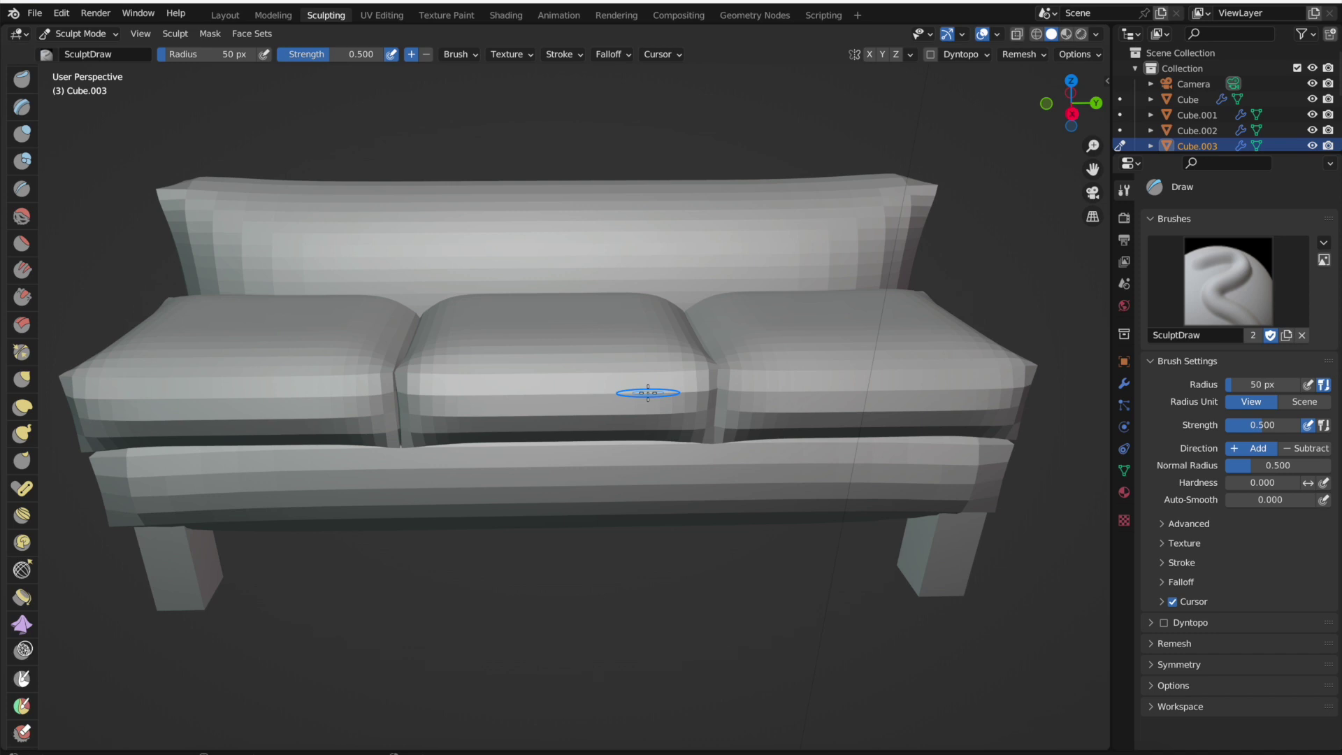
{"action": "middle_click_drag", "start_coordinate": [648, 393], "coordinate": [648, 393]}
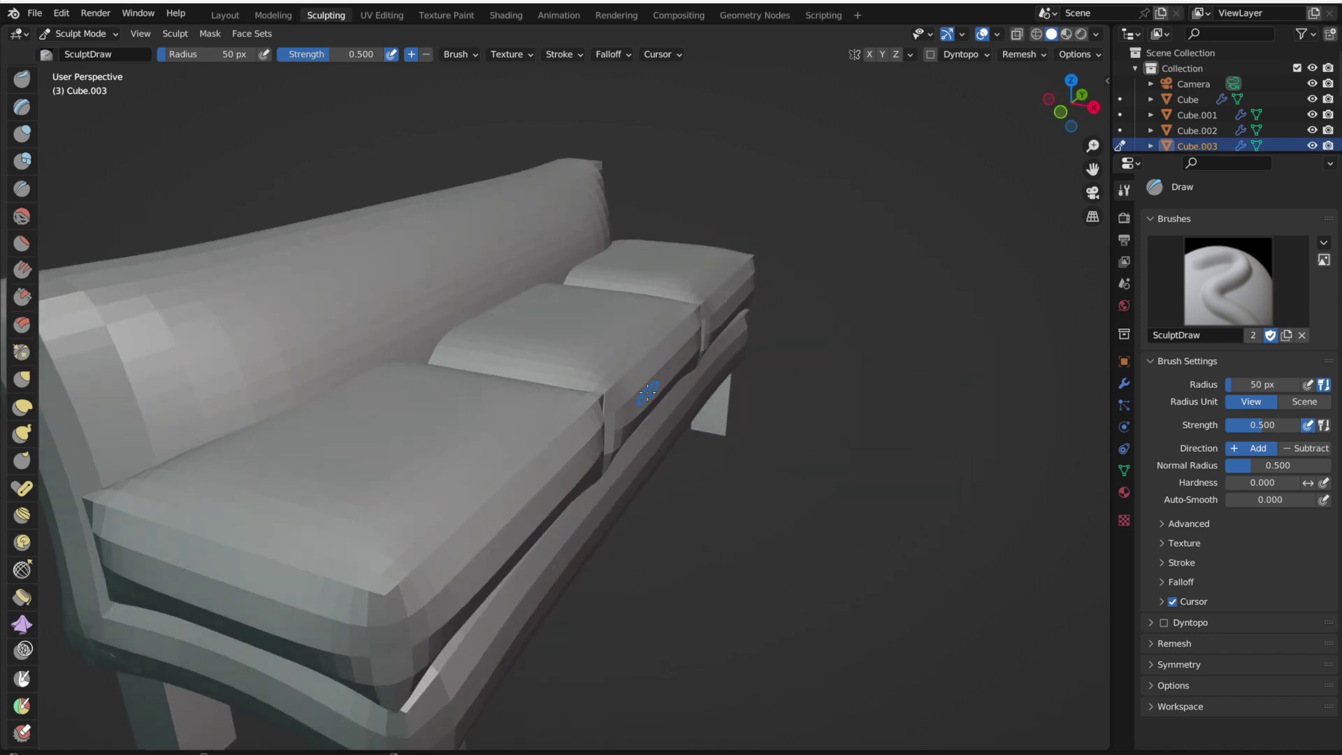
{"action": "middle_click_drag", "start_coordinate": [647, 393], "coordinate": [648, 393]}
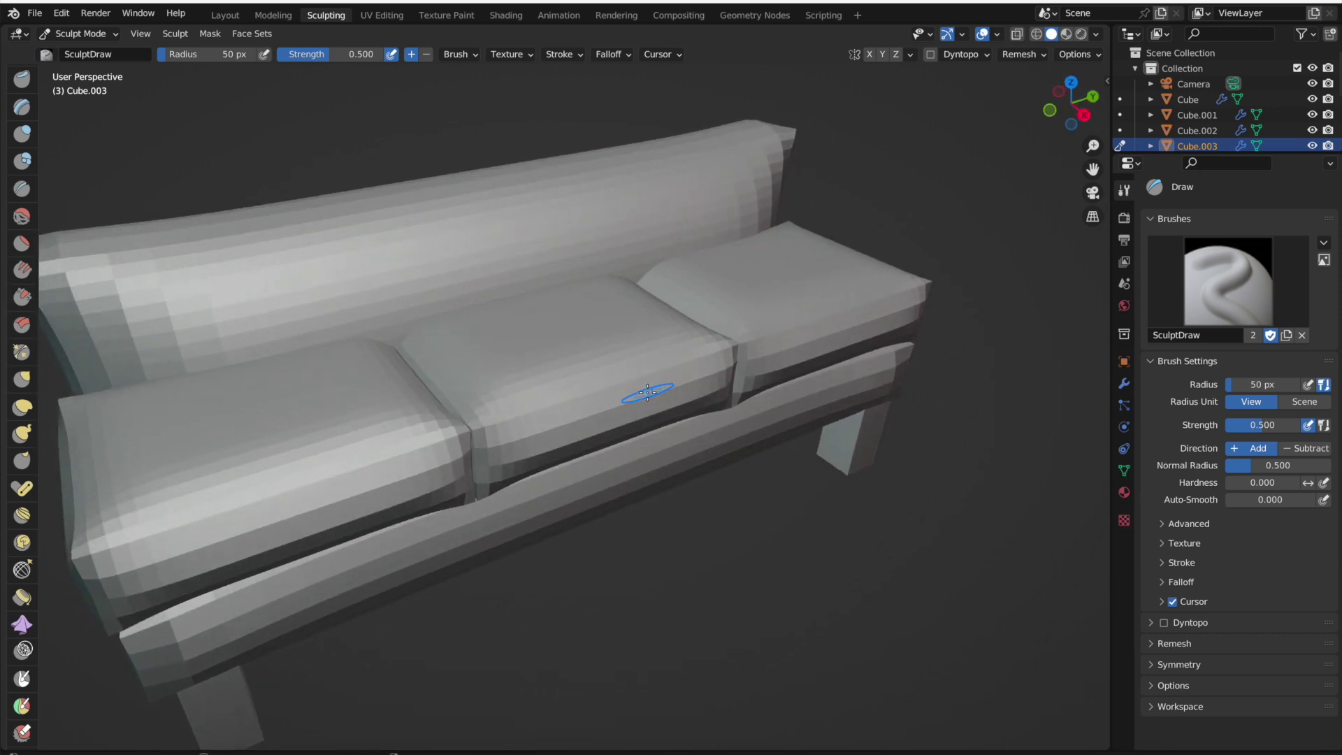